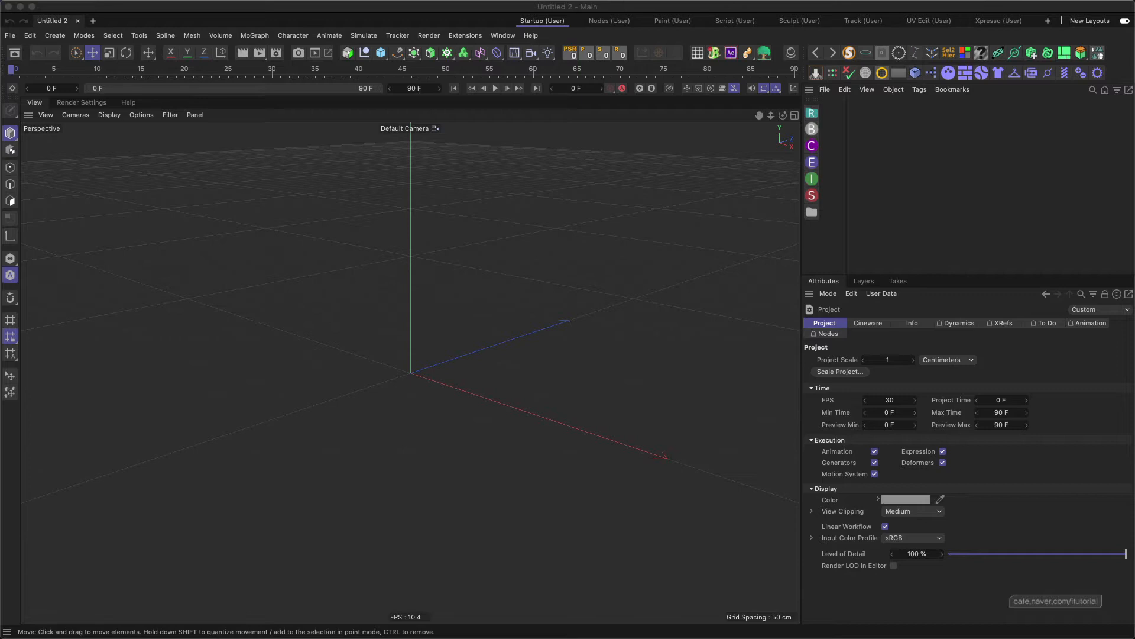
Open the Car.c4d scene and expand the Car group to list its objects.
drag(98, 273, 471, 279)
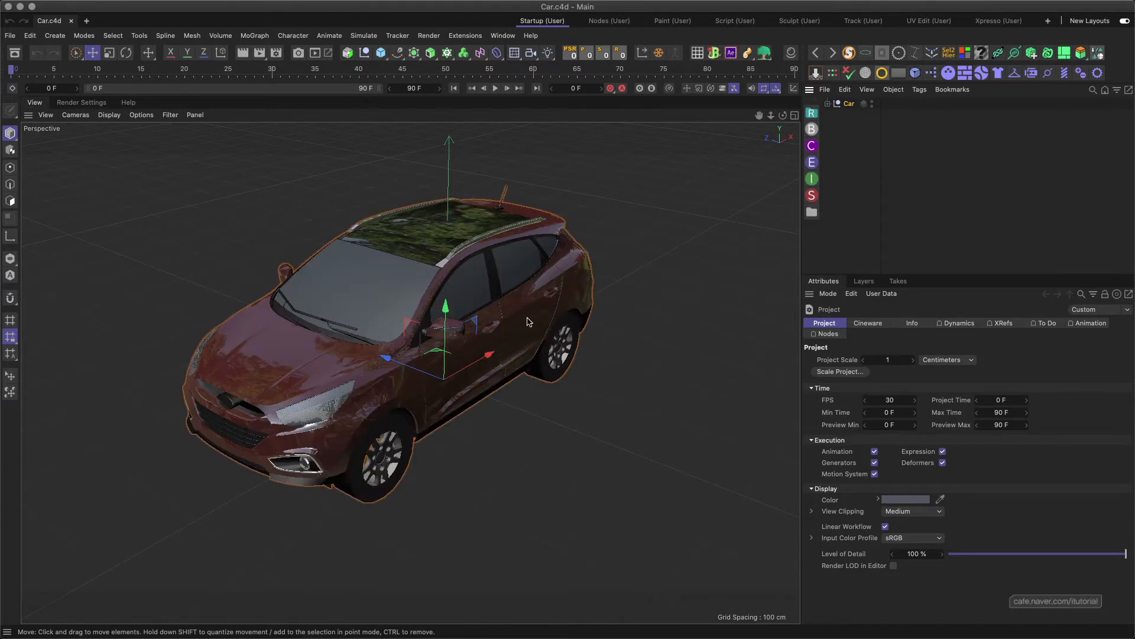
alt+drag(497, 327, 486, 299)
click(828, 104)
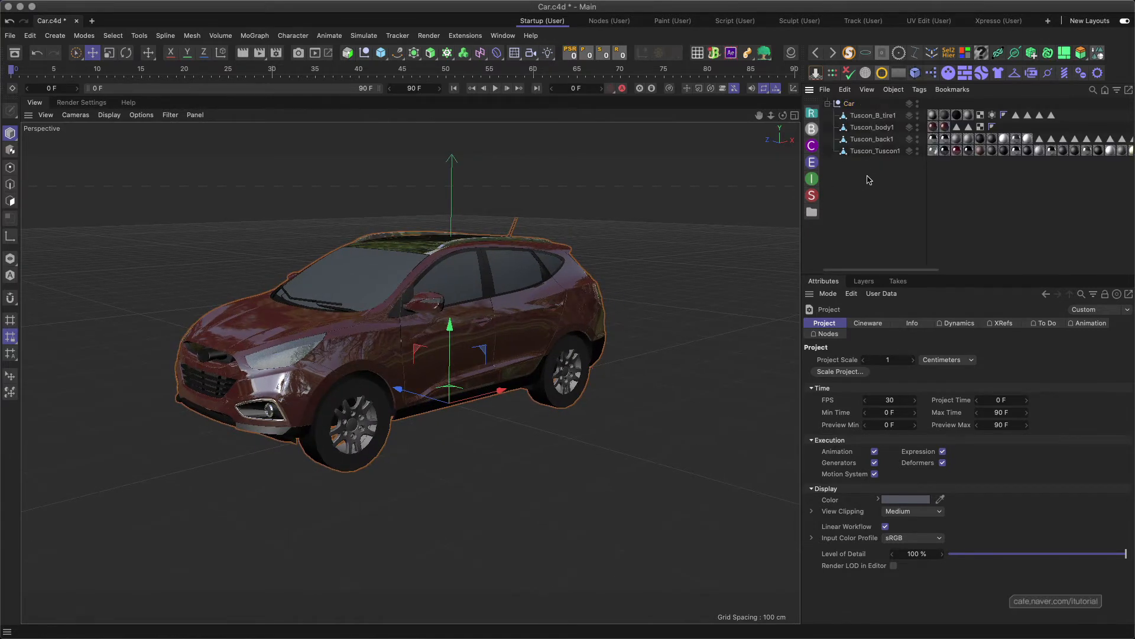
Inspect the polygon selection tags on the Tuscon_Tuscon1 object, including Tuscon_Tinted_Glass.
drag(911, 270, 1021, 266)
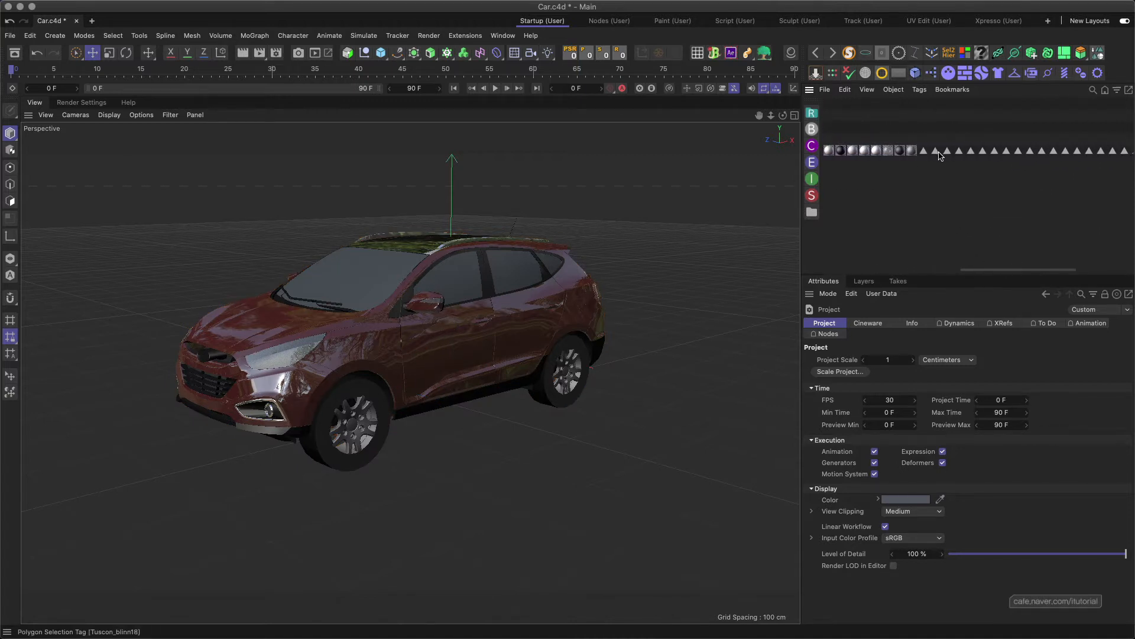
click(948, 150)
click(960, 153)
click(948, 153)
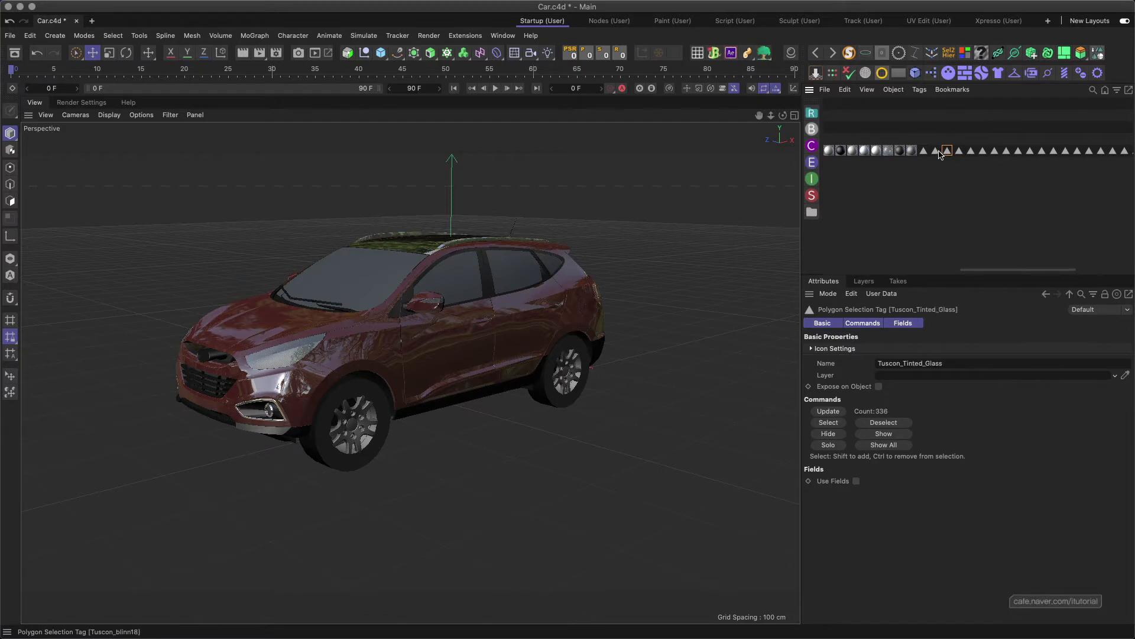
click(936, 153)
click(925, 153)
drag(979, 270, 839, 270)
Select the Tuscon_Tuscon1 object and pick the polygon strip on the near side mirror in polygon mode.
click(876, 151)
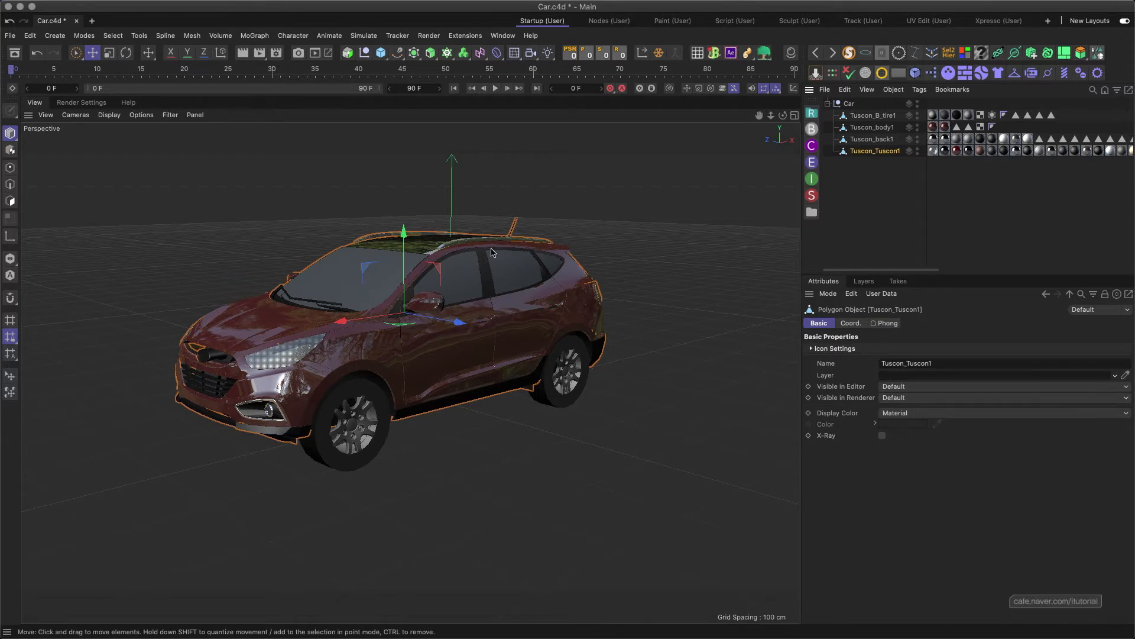
alt+drag(449, 317, 482, 366)
alt+middle_drag(483, 320, 474, 328)
alt+drag(481, 333, 486, 313)
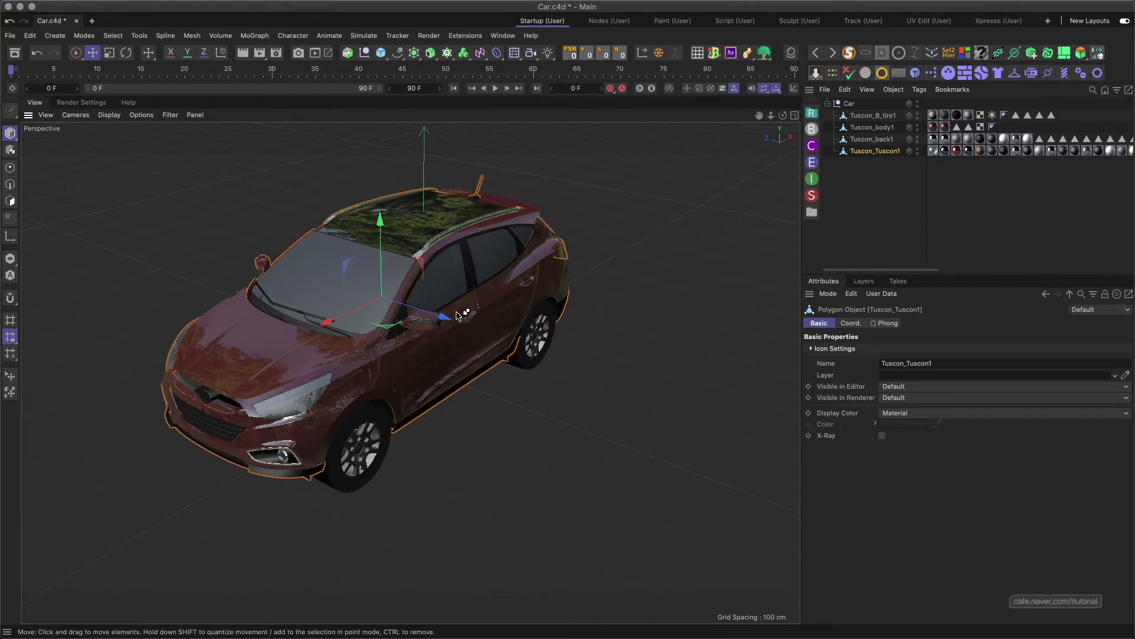
scroll(444, 331, up, 8)
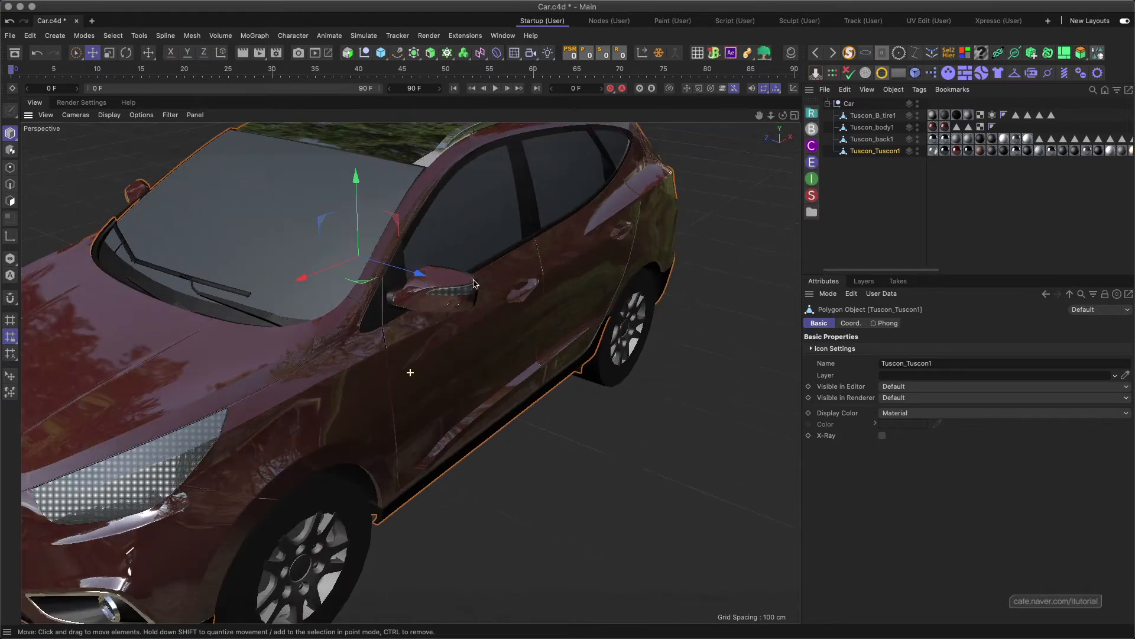
alt+drag(471, 279, 464, 290)
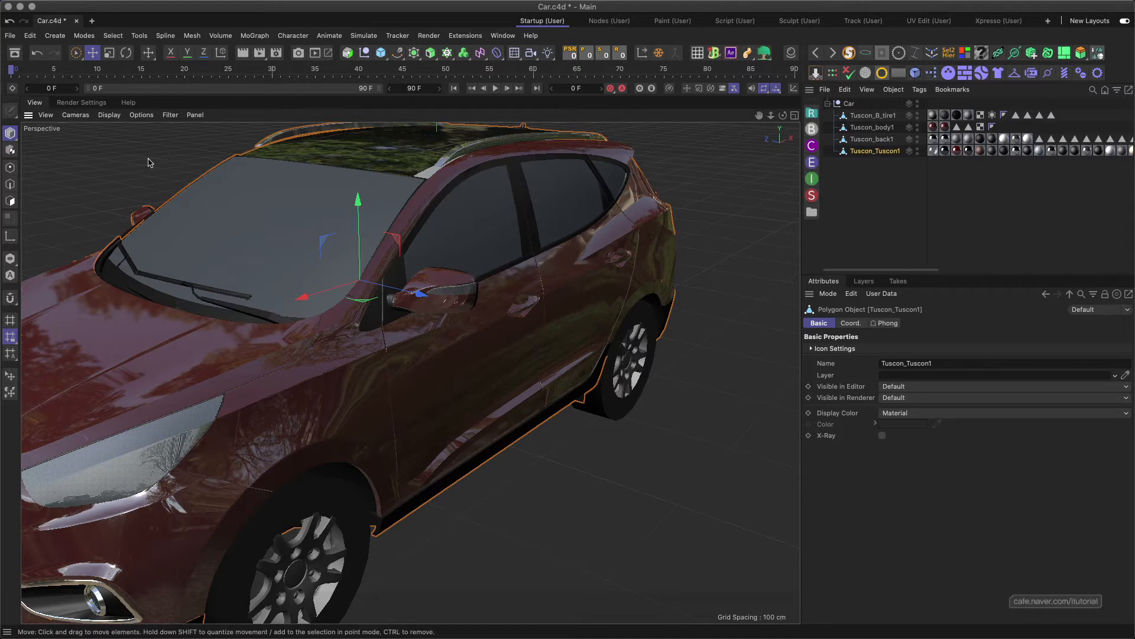
click(11, 201)
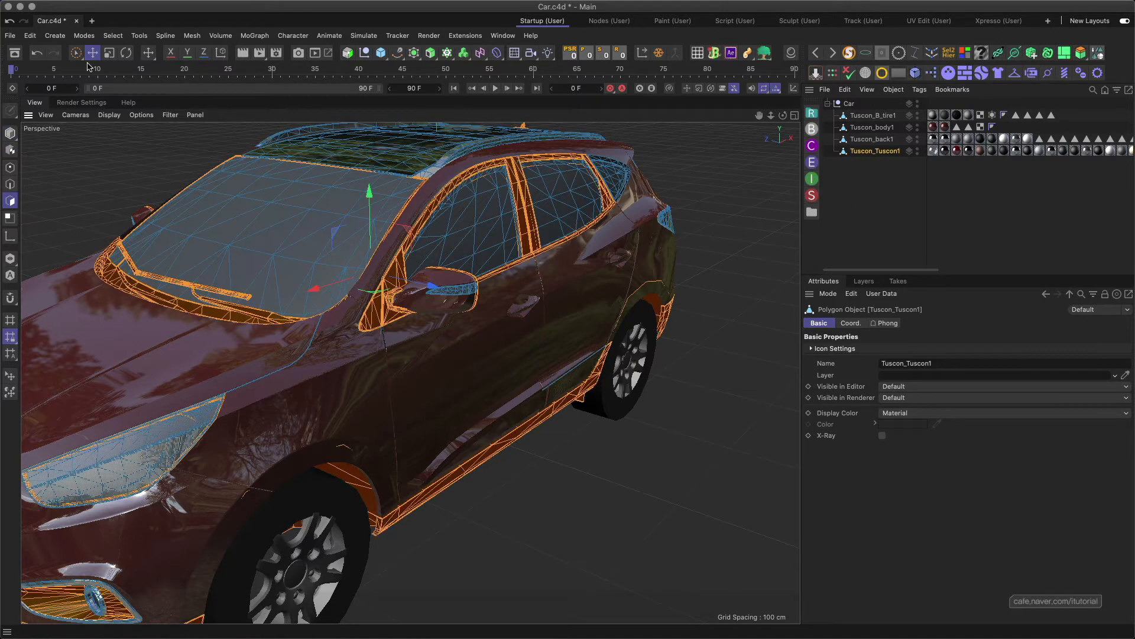
click(461, 294)
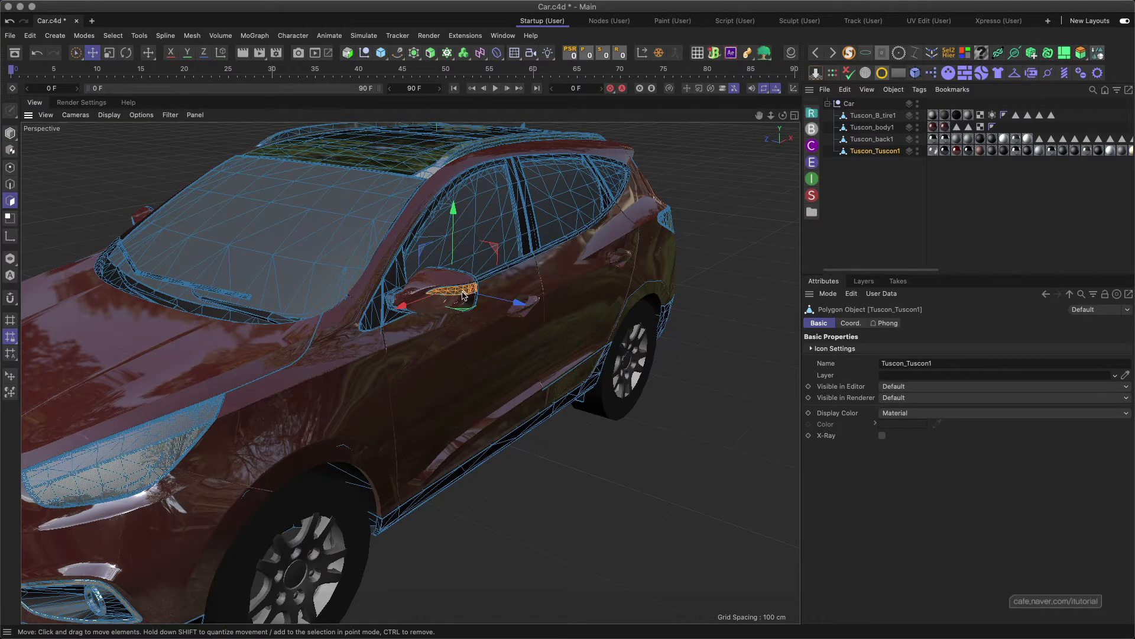
Show the material list and step through Tuscon_Tuscon1's polygon selections from Tuscon_blinn19 to Tuscon_Interior_2.
click(791, 53)
mouse_move(795, 198)
mouse_down()
mouse_move(771, 556)
mouse_move(797, 411)
mouse_move(796, 176)
mouse_up()
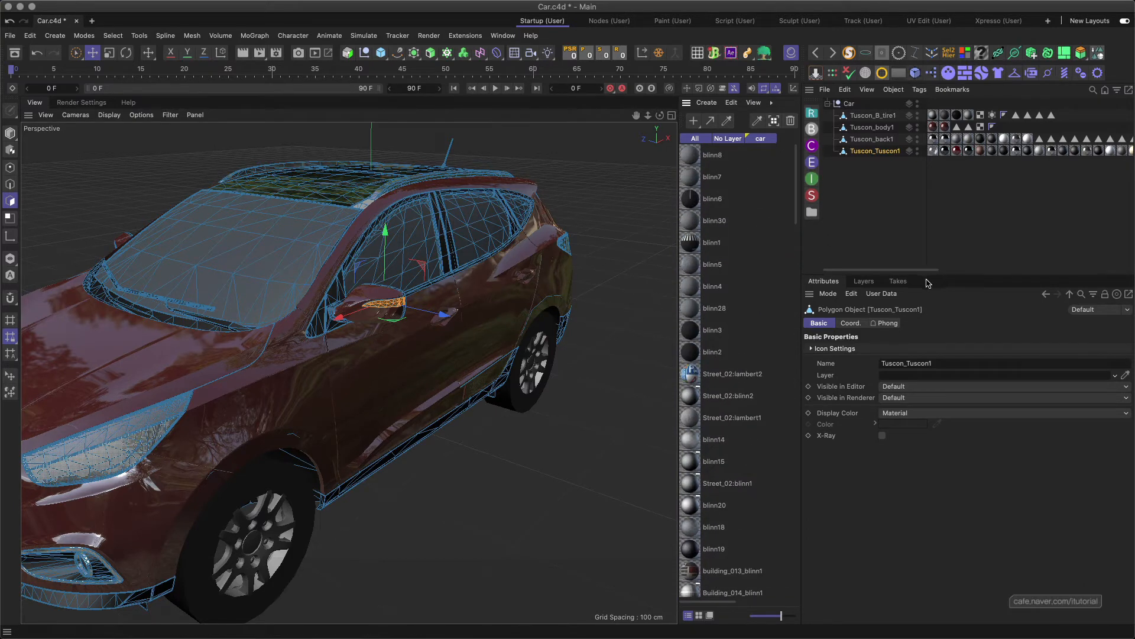
drag(905, 270, 1052, 271)
click(963, 152)
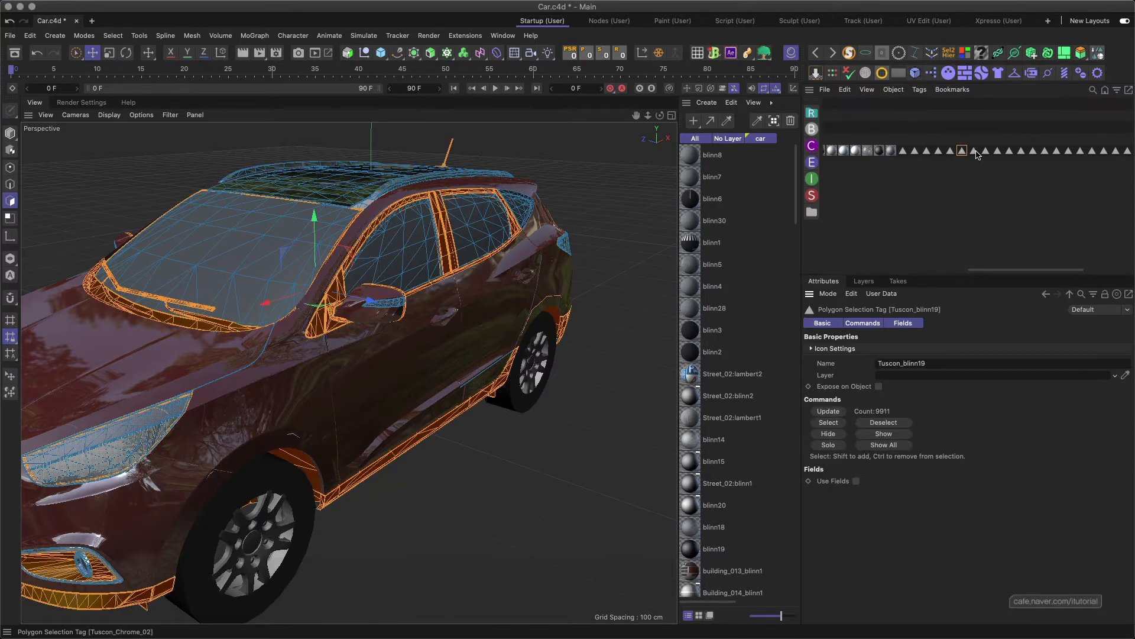
click(974, 151)
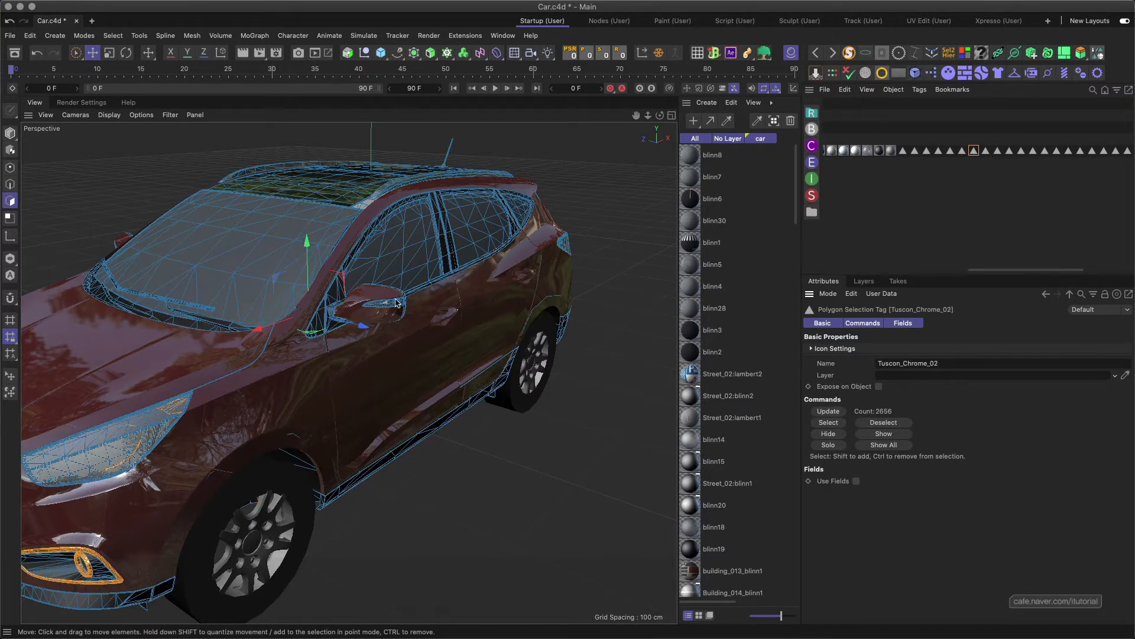
click(986, 152)
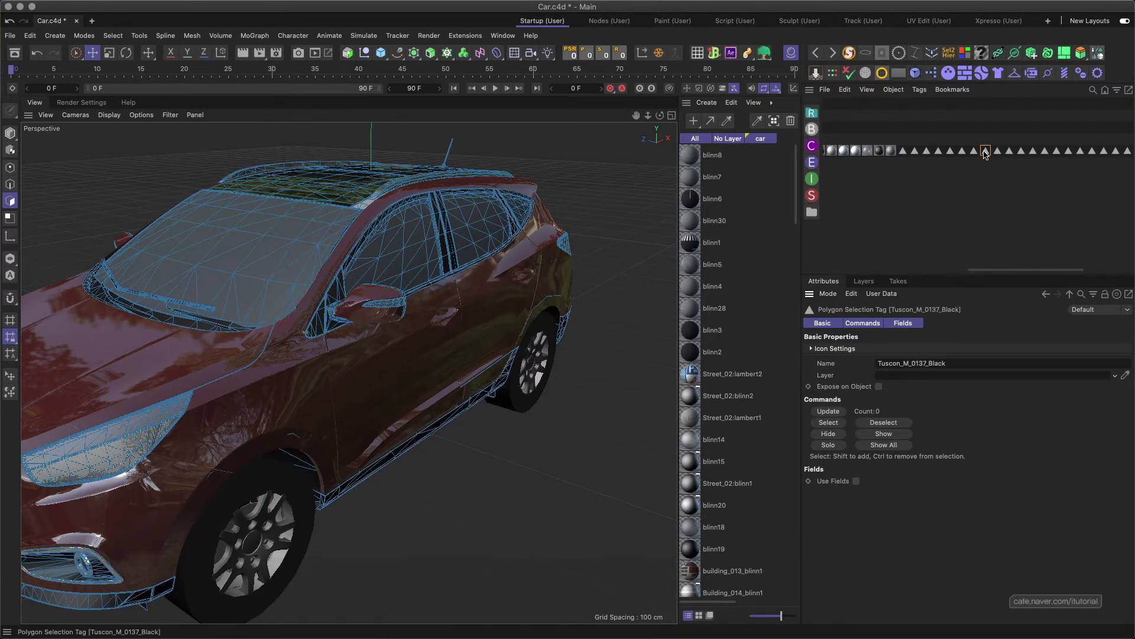
click(998, 152)
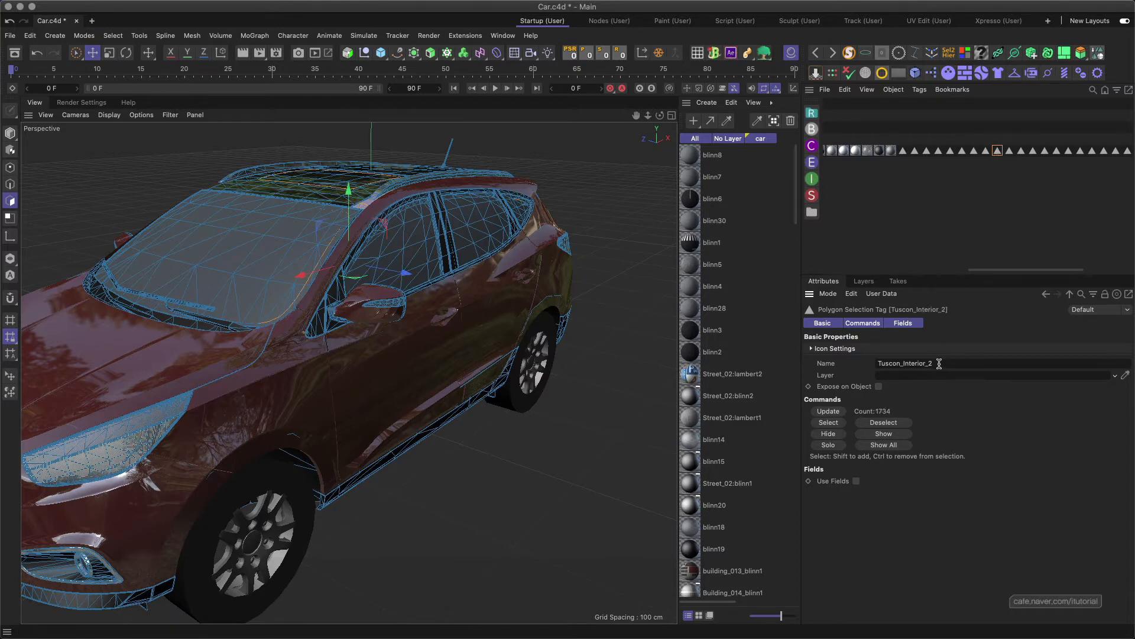
drag(938, 364, 876, 363)
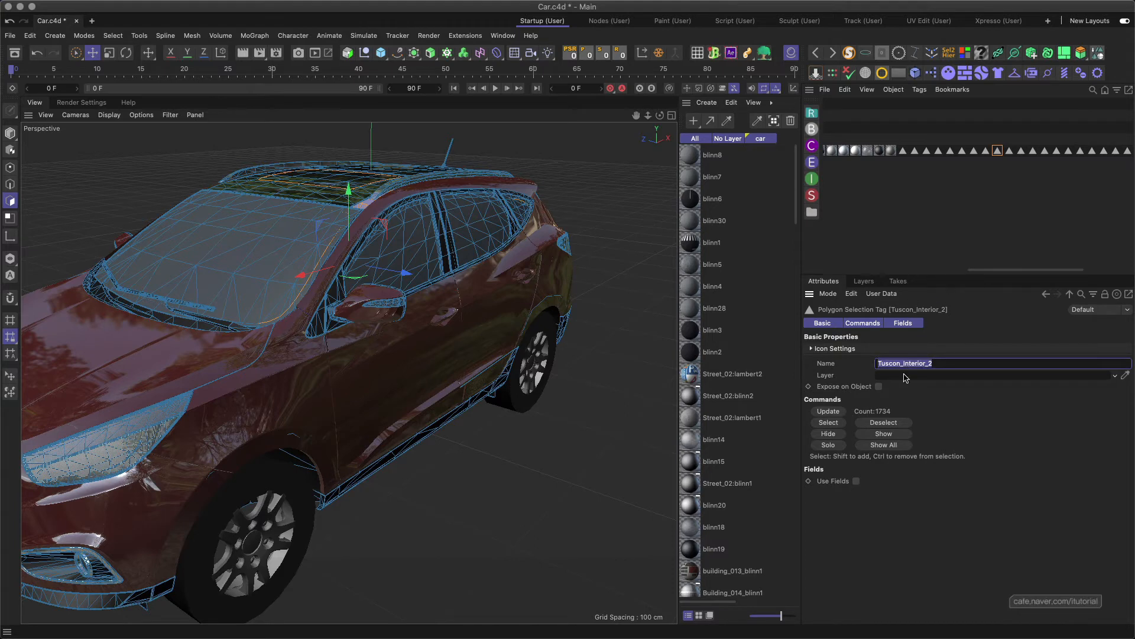
Inspect the material and selection assignments of the Tuscon_Headlights_1, Tuscon_FrontColor and Tuscon_Chrome material tags.
click(867, 153)
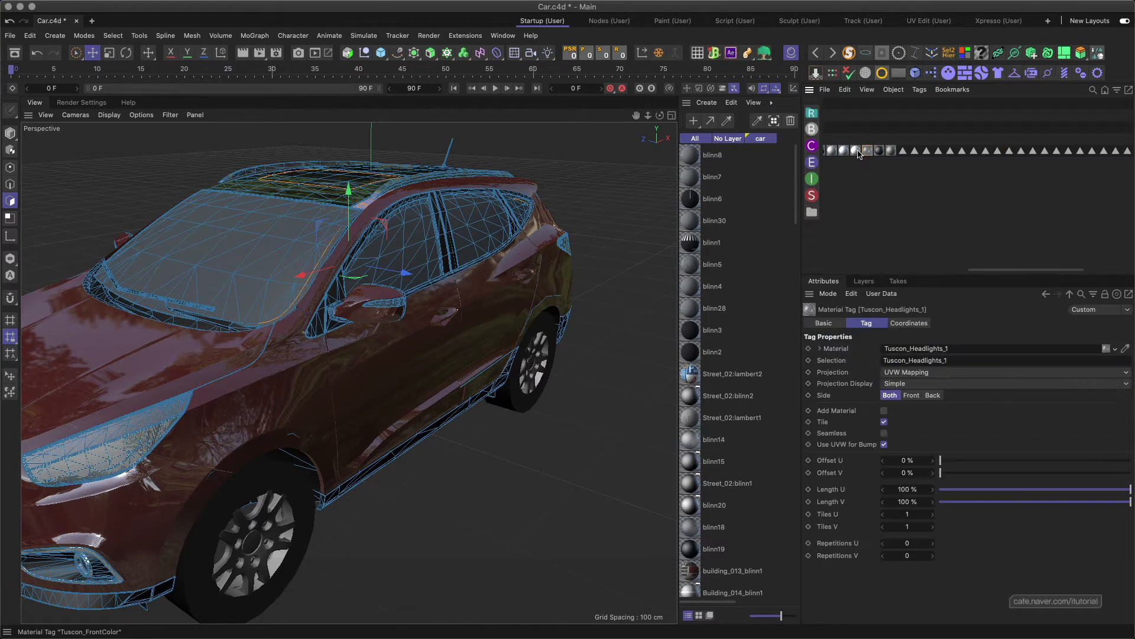
click(855, 150)
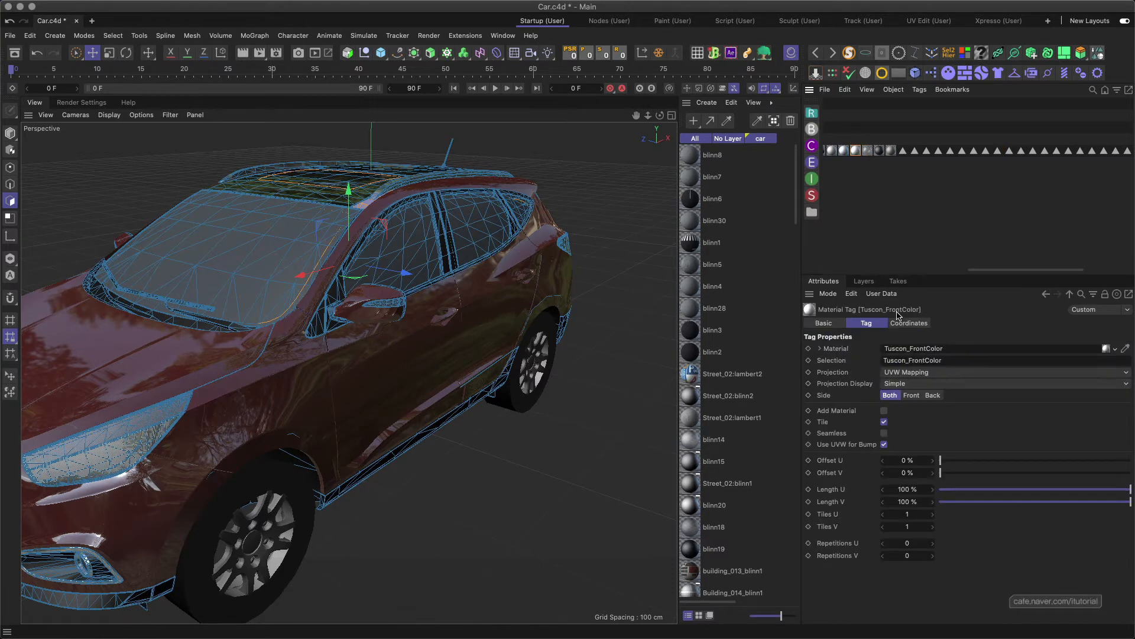
click(845, 151)
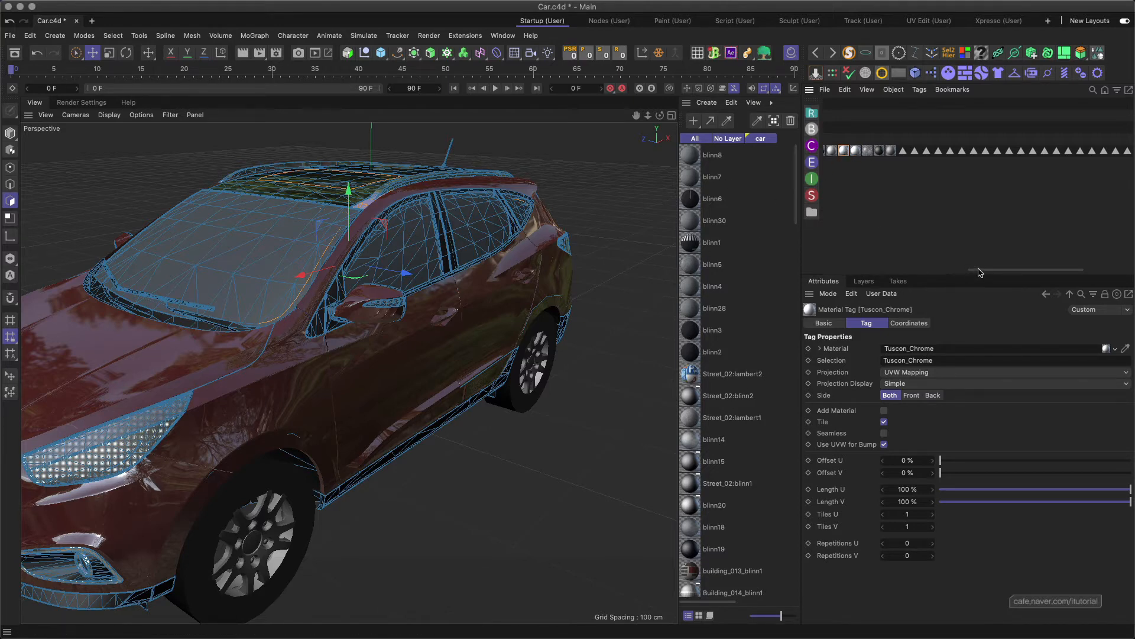
drag(980, 270, 890, 274)
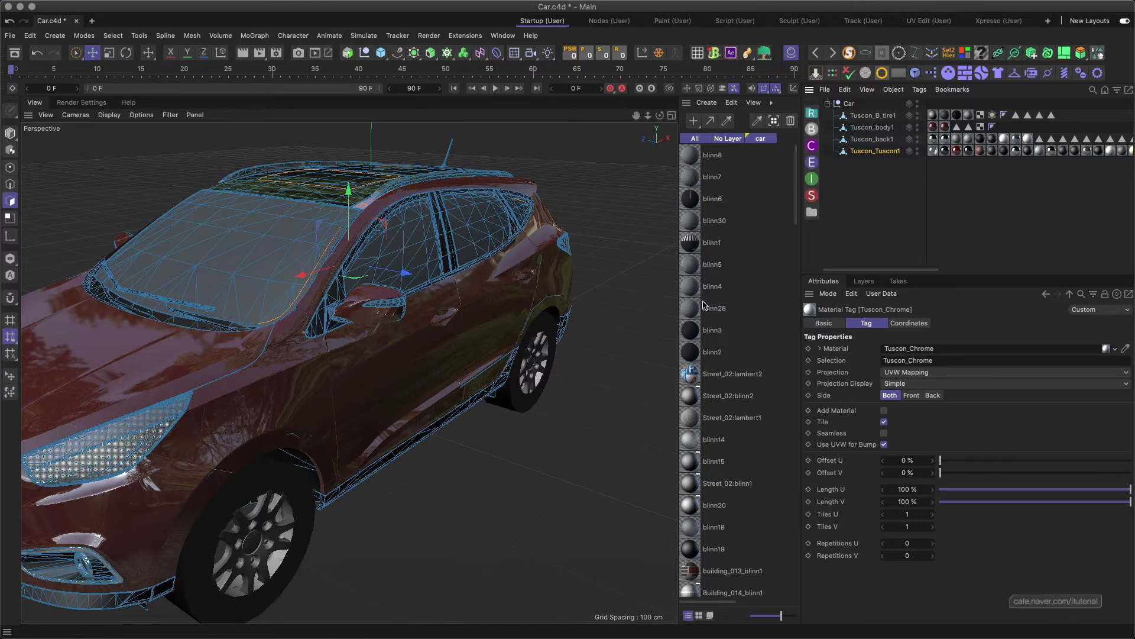
Look through the leftover non-car materials, checking the settings of blinn4, blinn15 and Street_02:blinn1.
drag(704, 305, 697, 291)
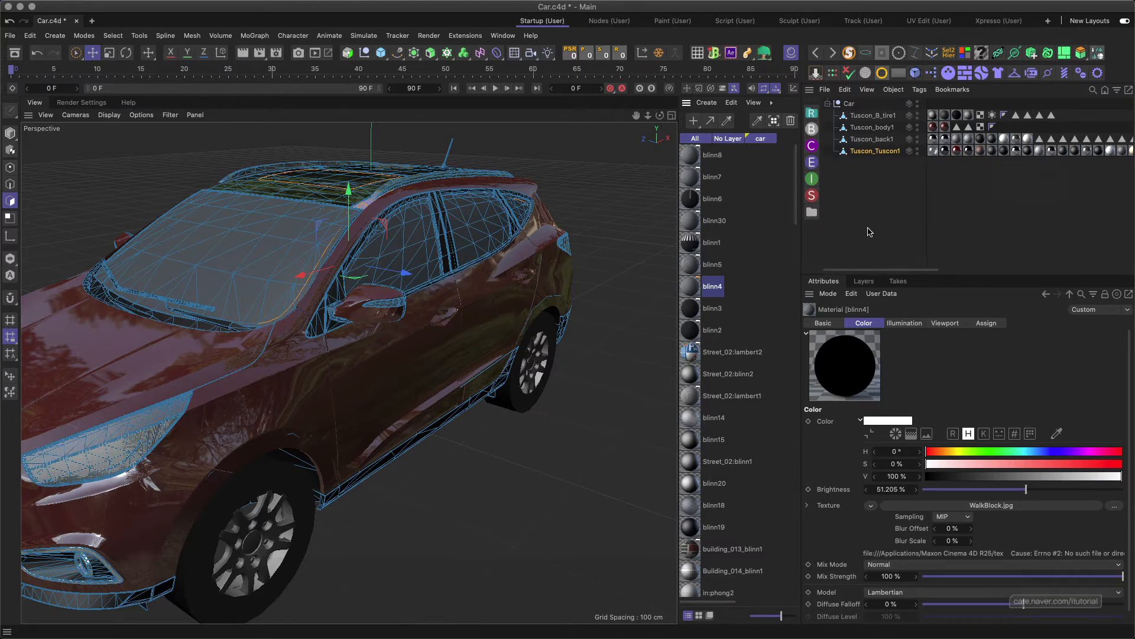
scroll(798, 224, down, 5)
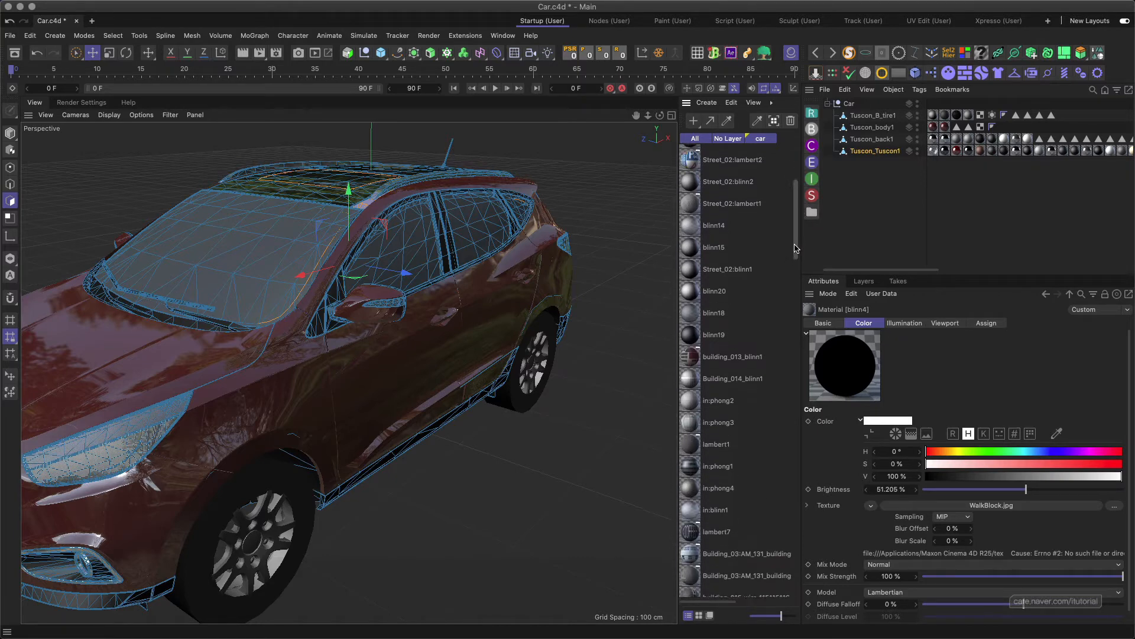
click(691, 270)
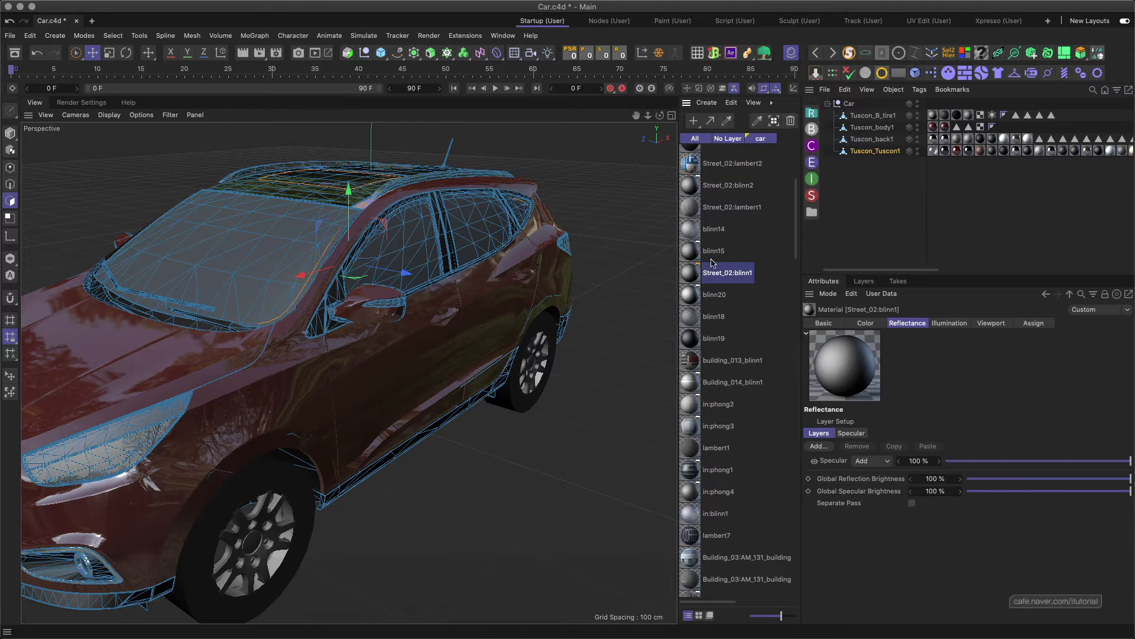
click(720, 253)
click(720, 277)
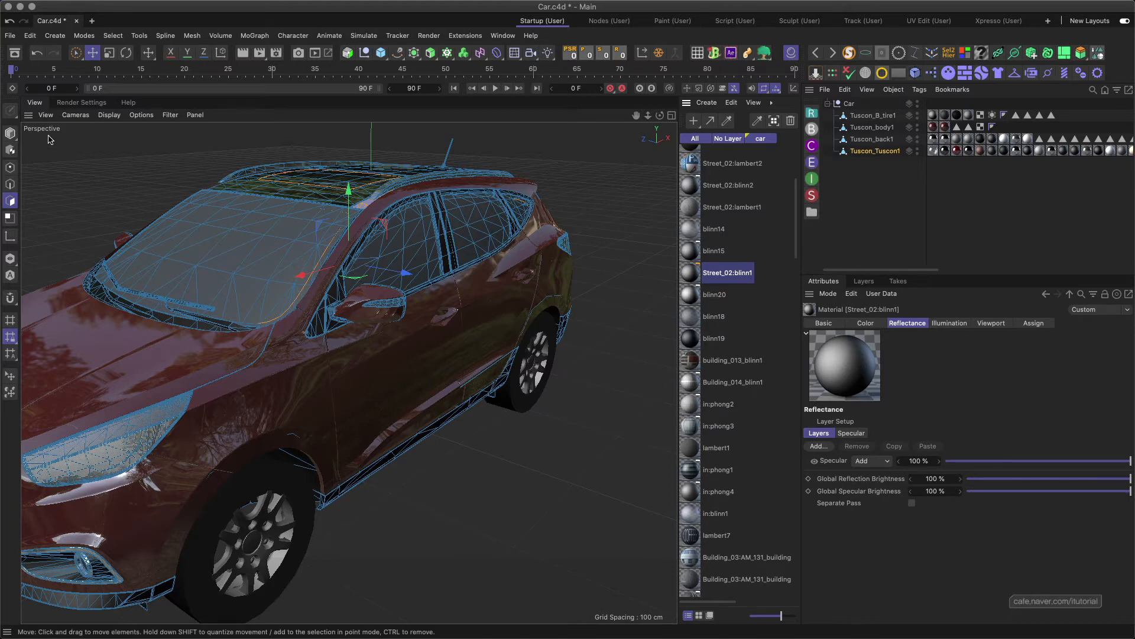
Return to model mode and bring the whole car into view.
click(10, 133)
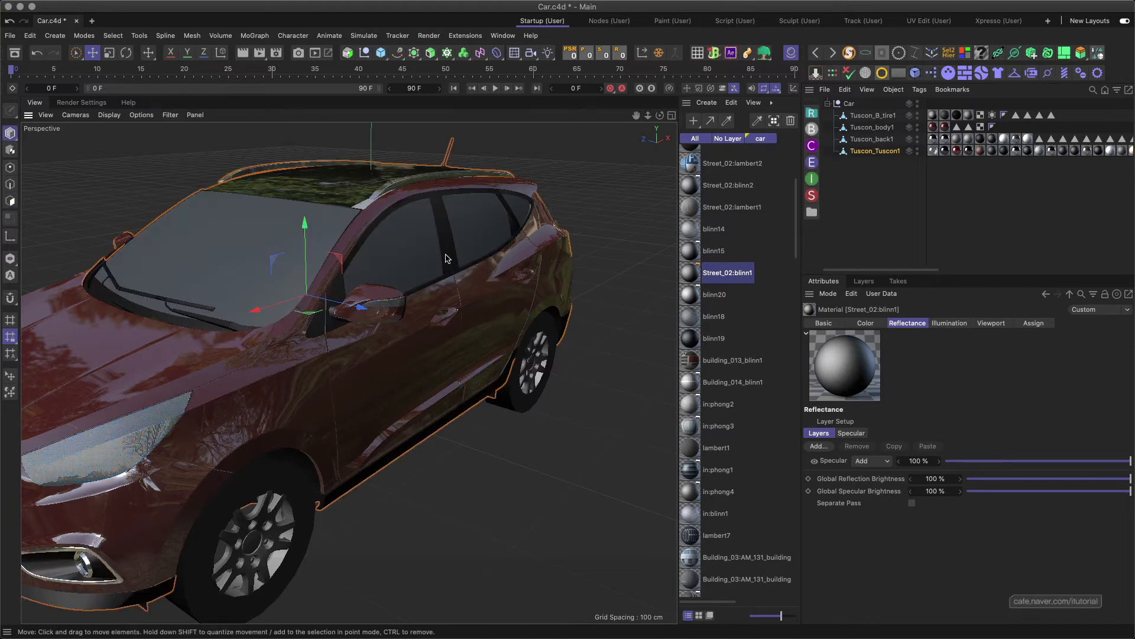
scroll(446, 259, down, 6)
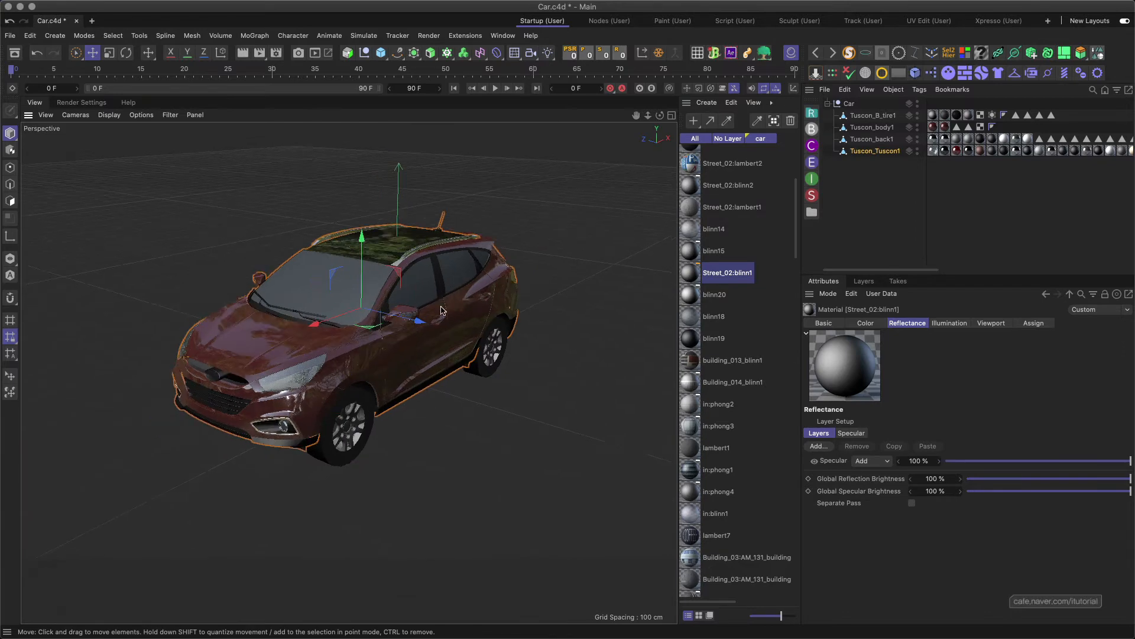
mouse_move(442, 310)
alt+mouse_down()
mouse_move(432, 313)
mouse_move(445, 306)
alt+mouse_up()
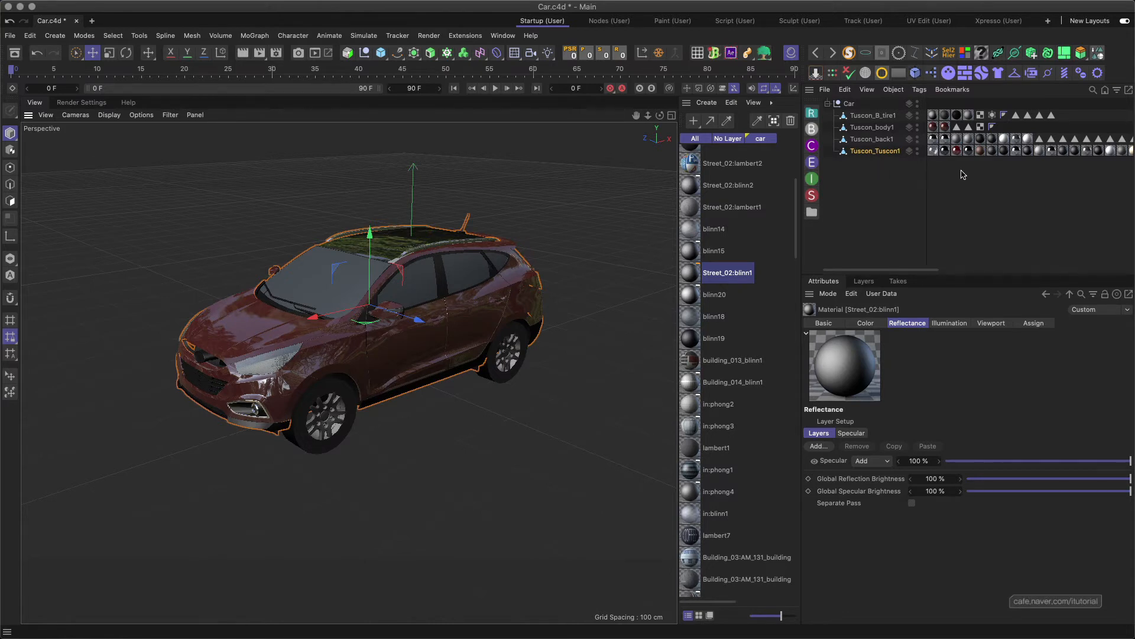
Check the Tuscon_blinn18 polygon selection tag on the Tuscon_Tuscon1 object.
drag(921, 273, 1007, 273)
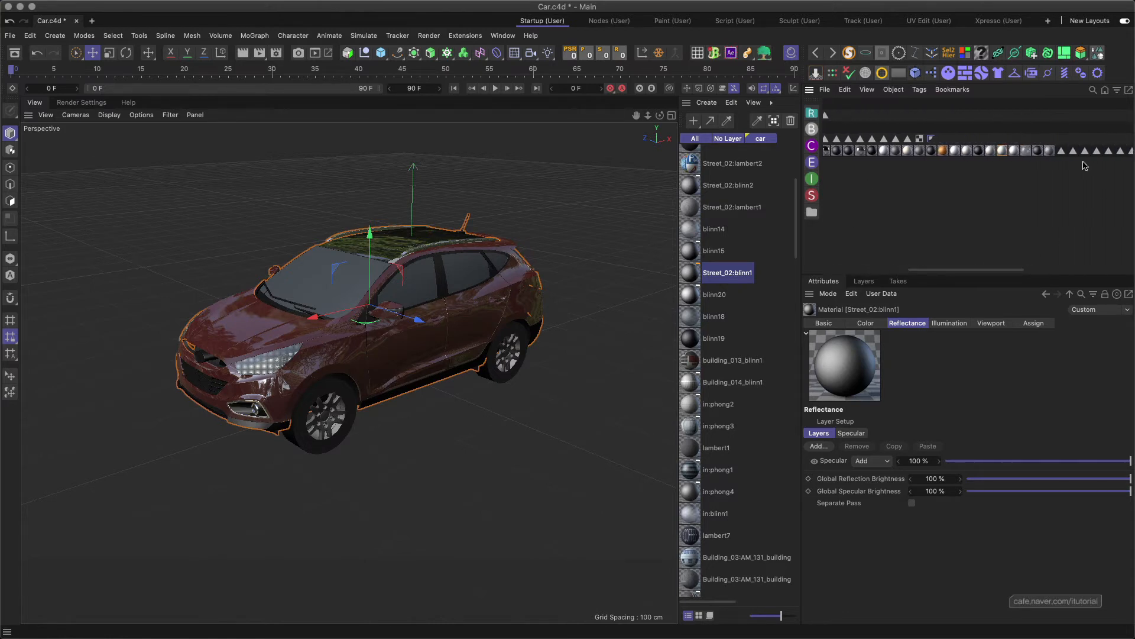
click(1072, 151)
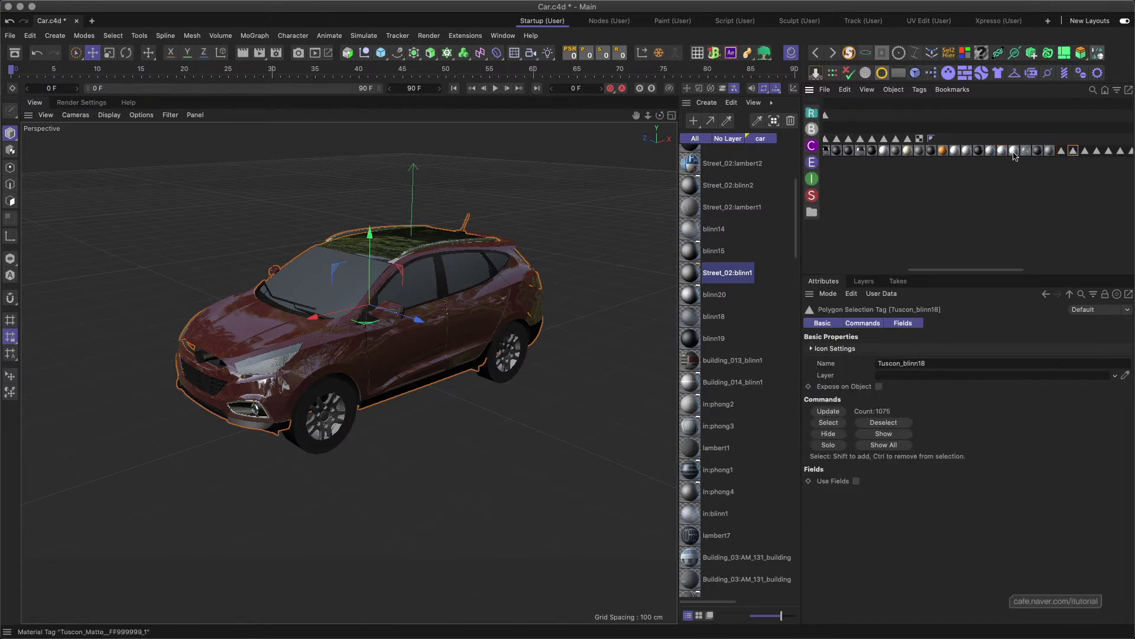
drag(937, 273, 851, 272)
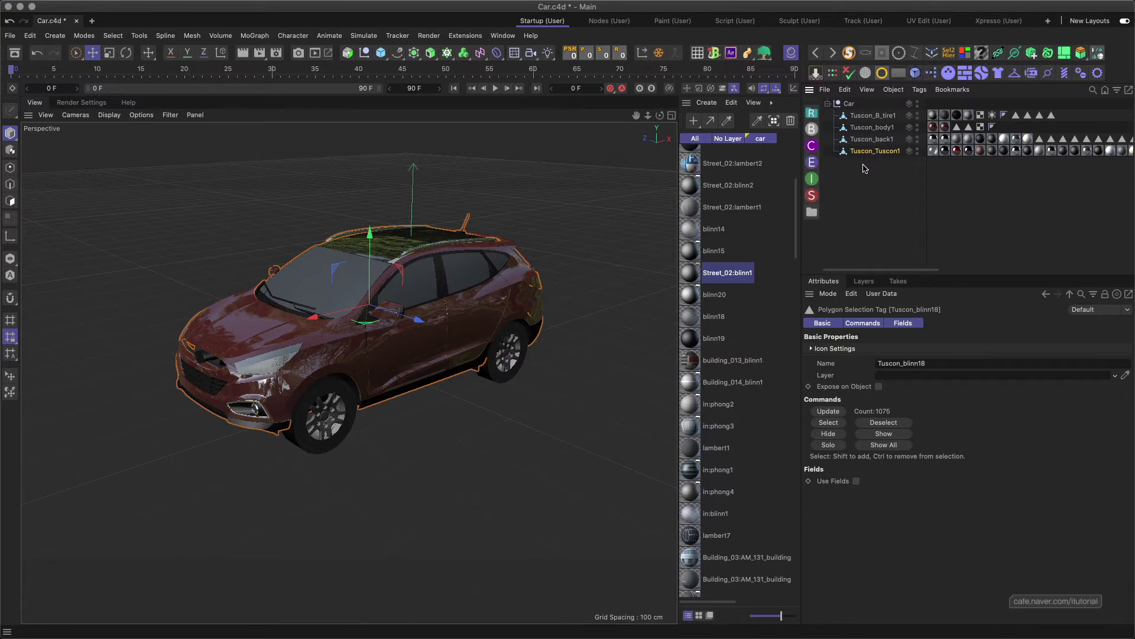
Delete all unused materials from the scene and review the remaining car materials.
drag(794, 198, 775, 593)
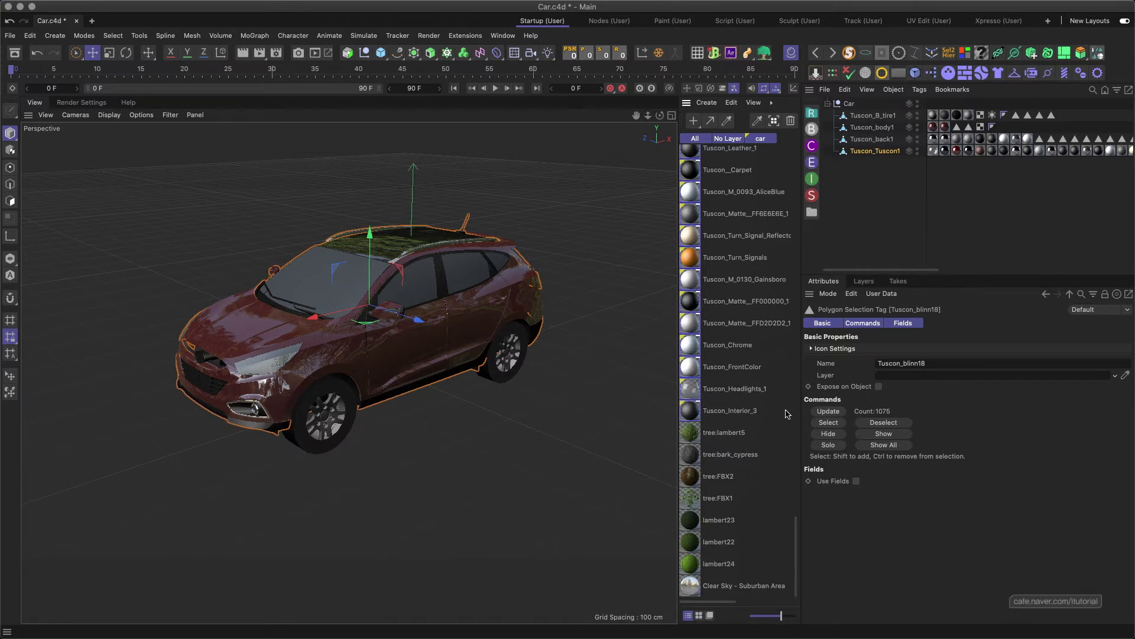
click(731, 103)
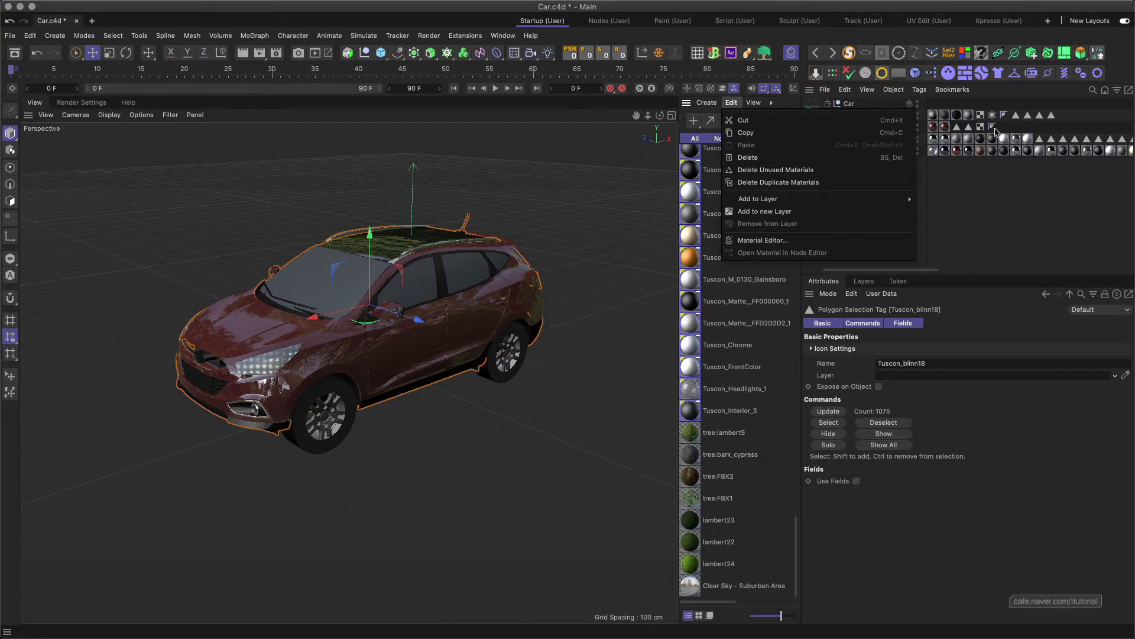
click(779, 171)
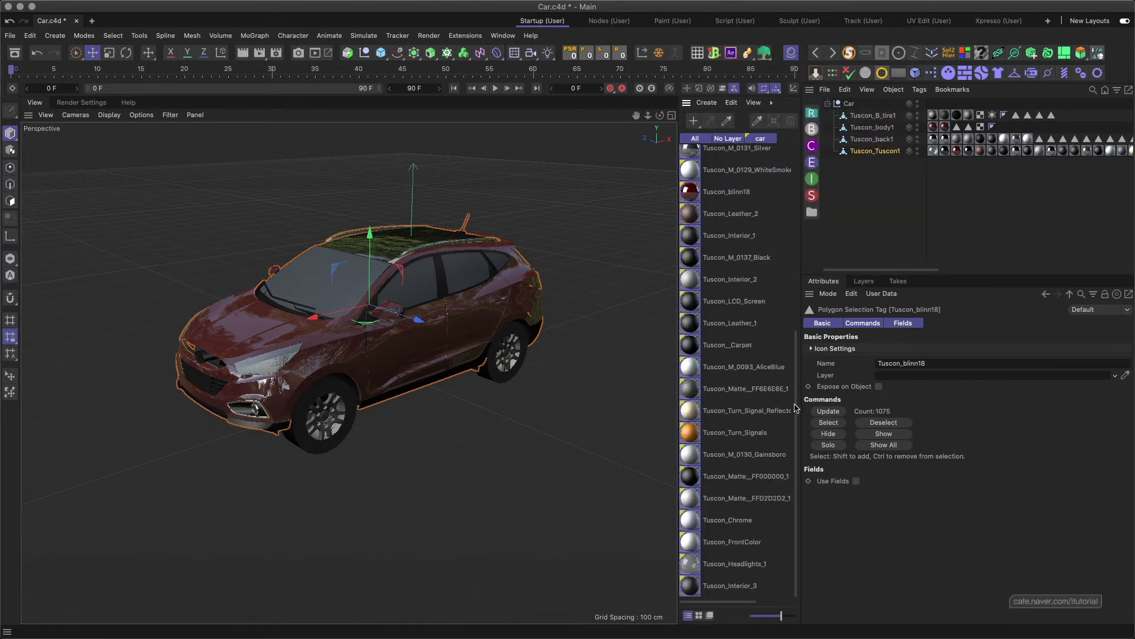
scroll(796, 408, up, 5)
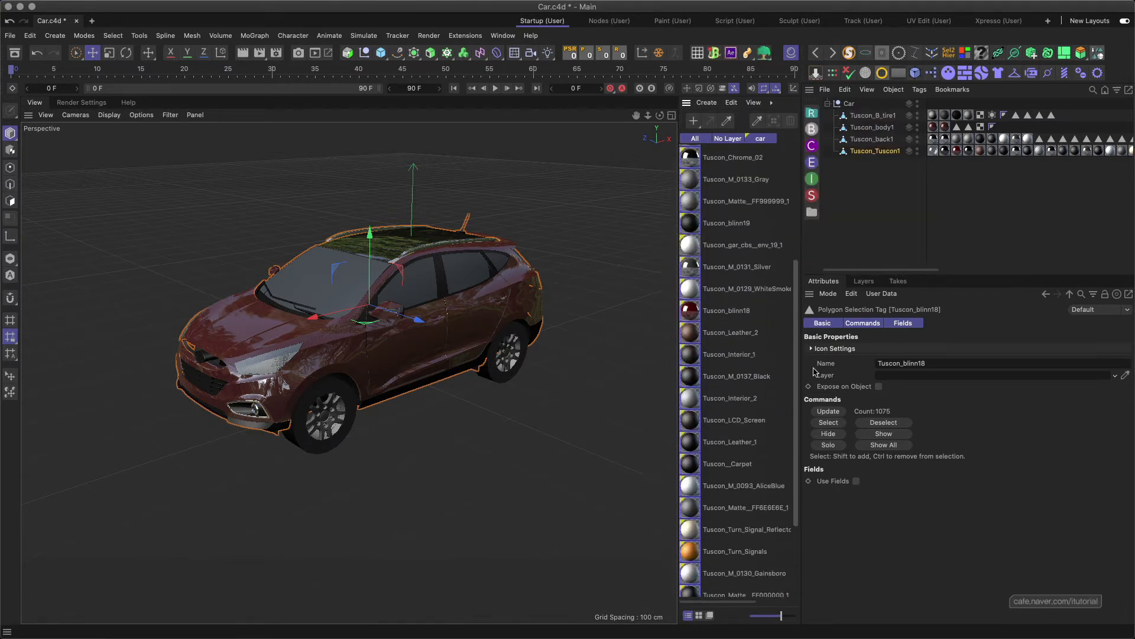
scroll(787, 379, down, 5)
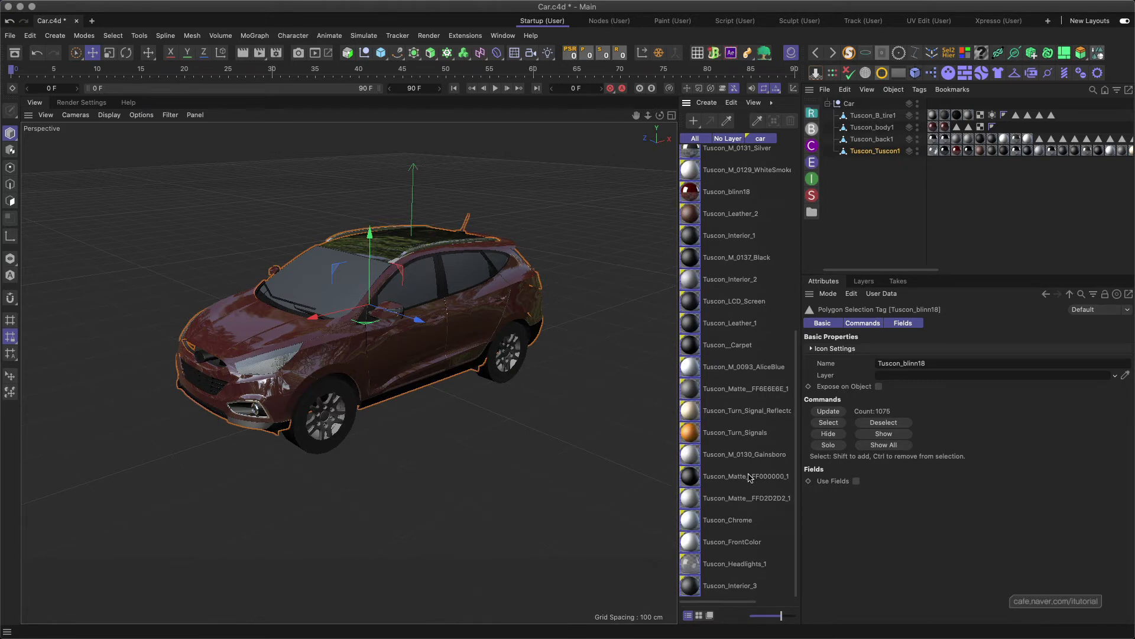
Delete the duplicate materials from the scene and review the remaining material list.
click(732, 103)
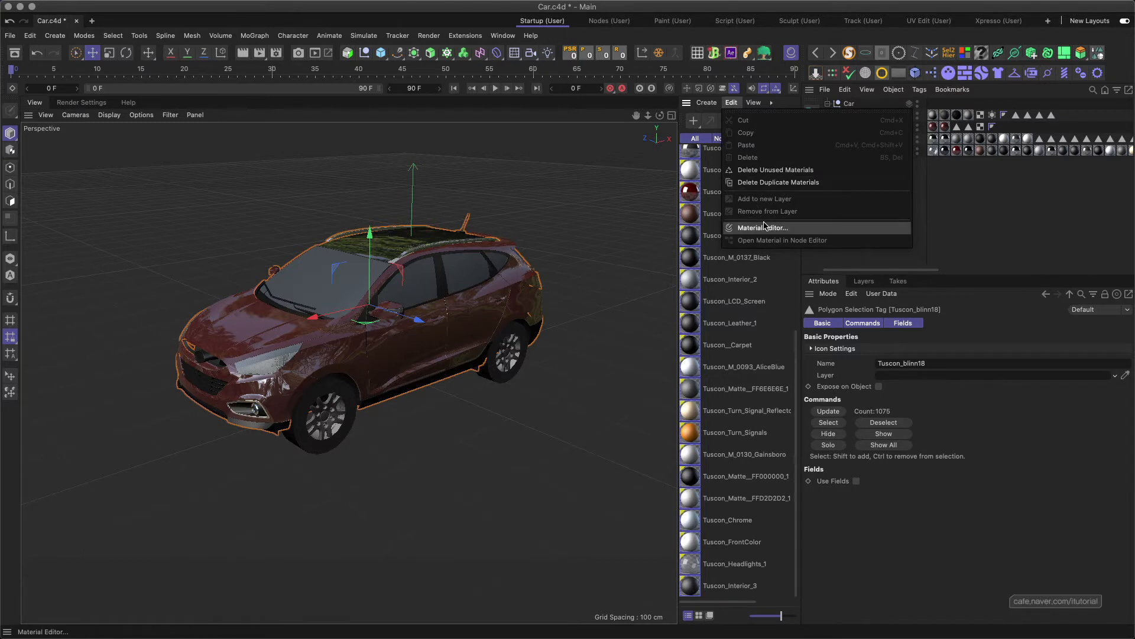
click(796, 184)
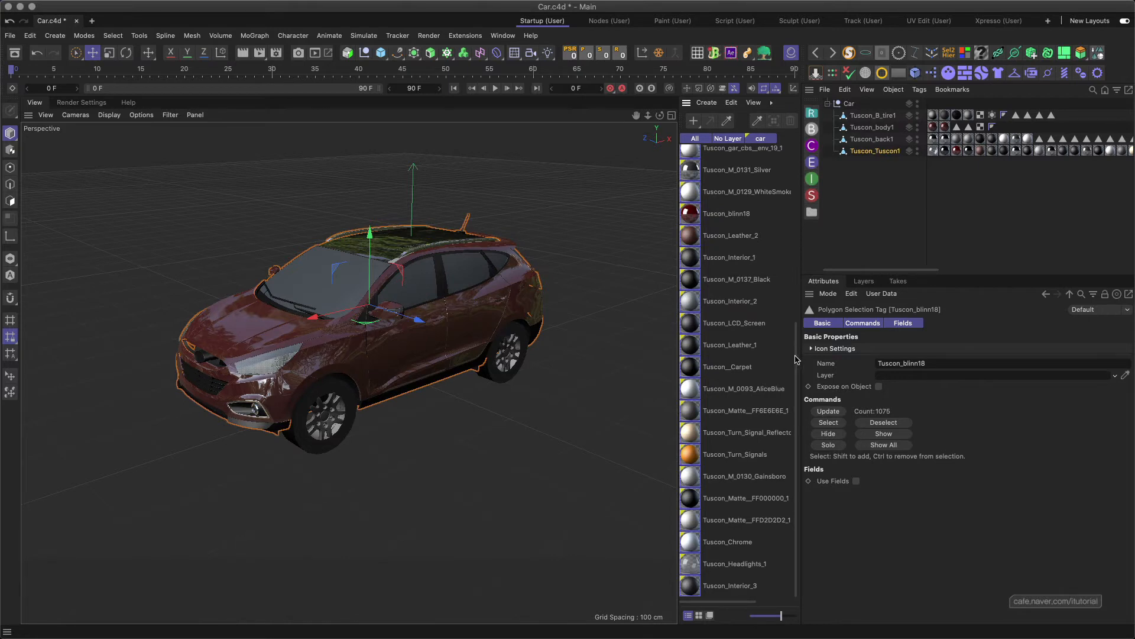
drag(796, 354, 804, 146)
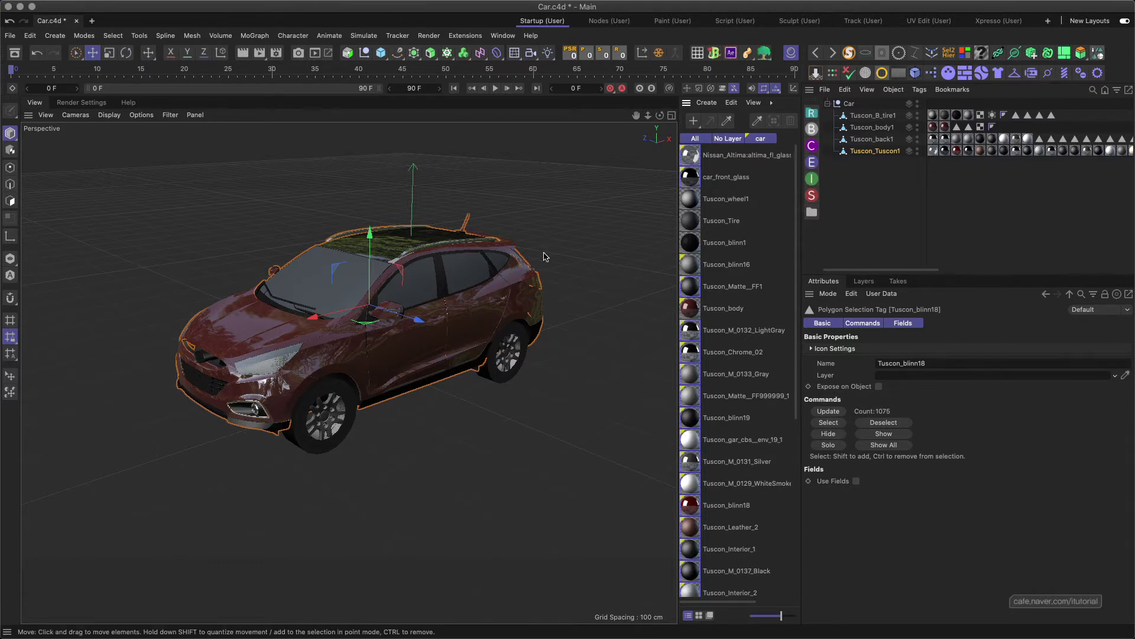
Hide the Tuscon_B_tire1, Tuscon_body1 and Tuscon_back1 objects and select Tuscon_Tuscon1.
click(884, 142)
shift+click(873, 115)
key(alt+h)
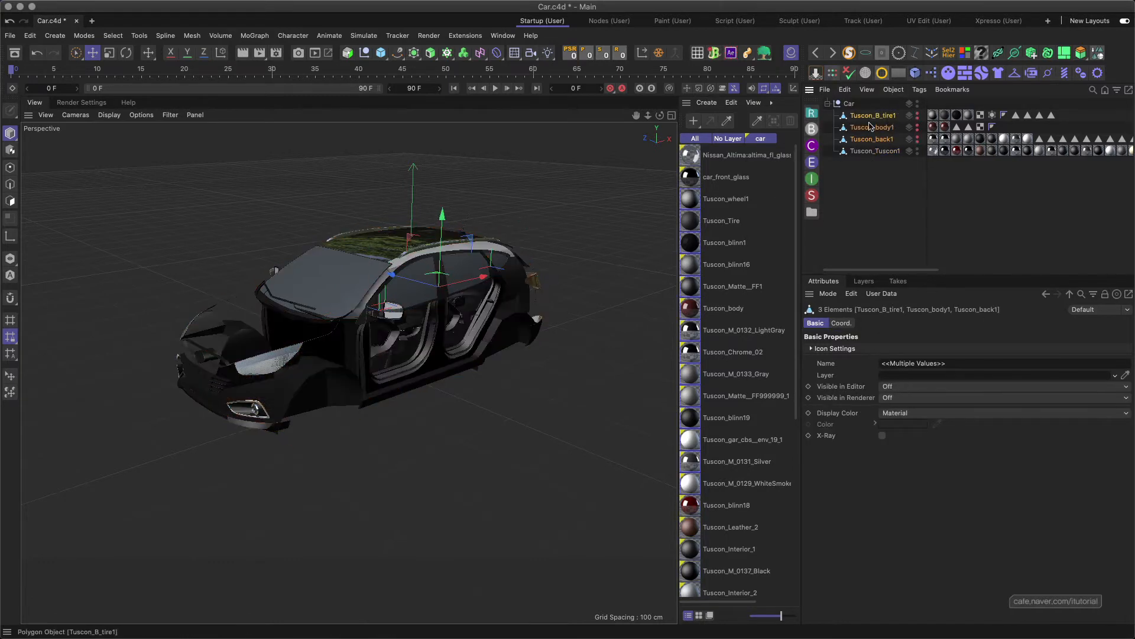
click(867, 172)
click(877, 151)
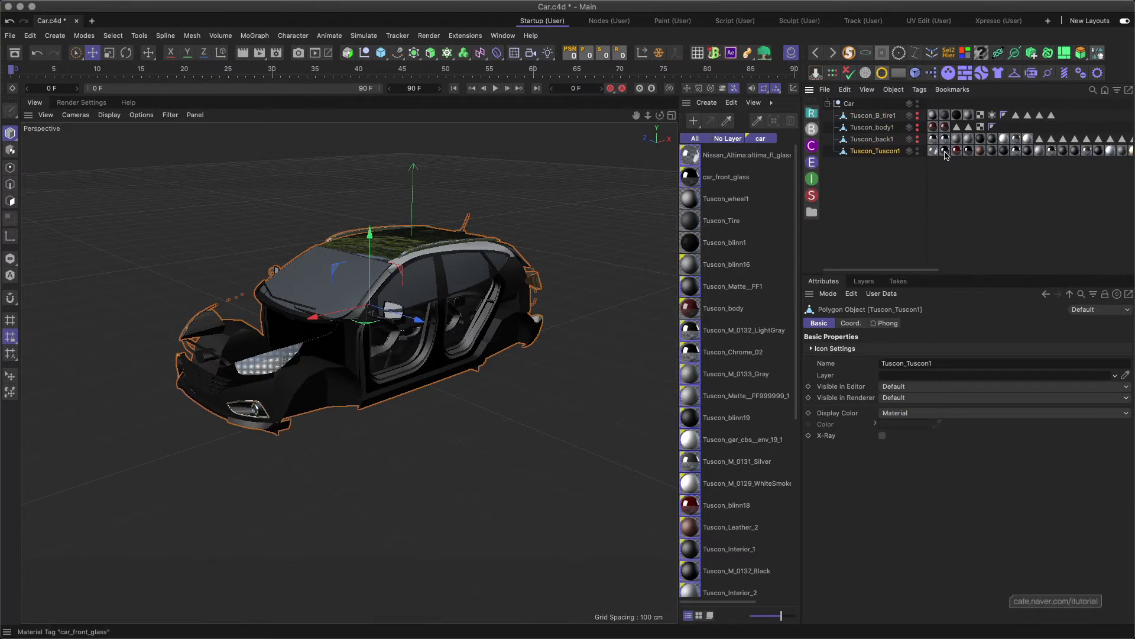
Split Tuscon_Tuscon1 into separate objects by its material selections and review the resulting object list.
mouse_move(933, 271)
mouse_down()
mouse_move(1094, 272)
mouse_move(934, 272)
mouse_up()
alt+drag(364, 284, 347, 295)
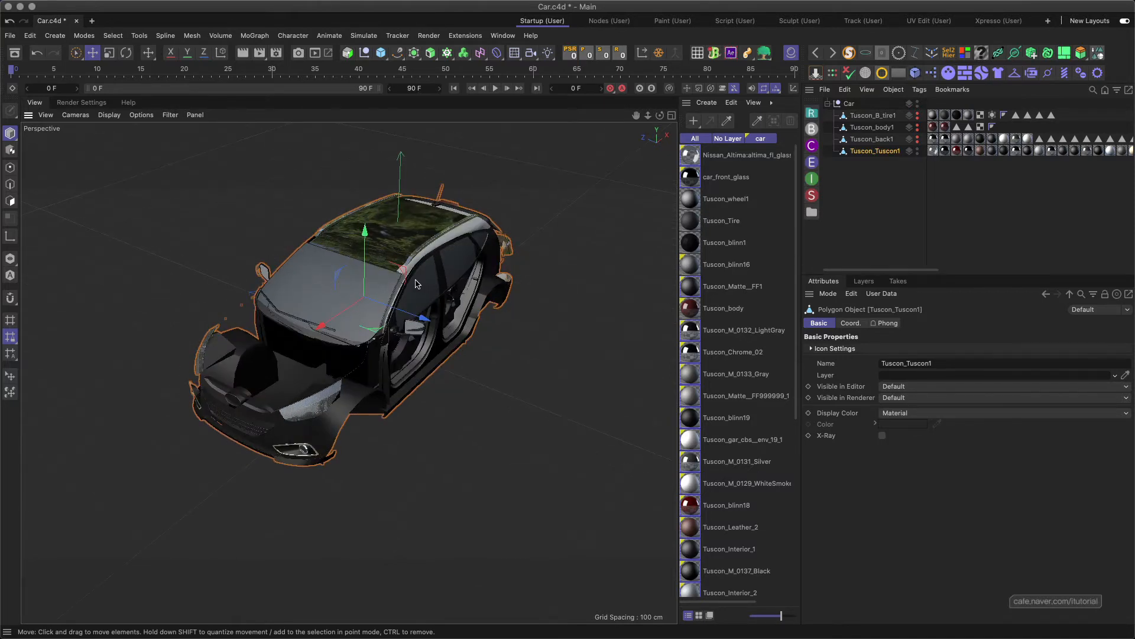
alt+drag(416, 280, 405, 264)
alt+middle_drag(418, 262, 412, 254)
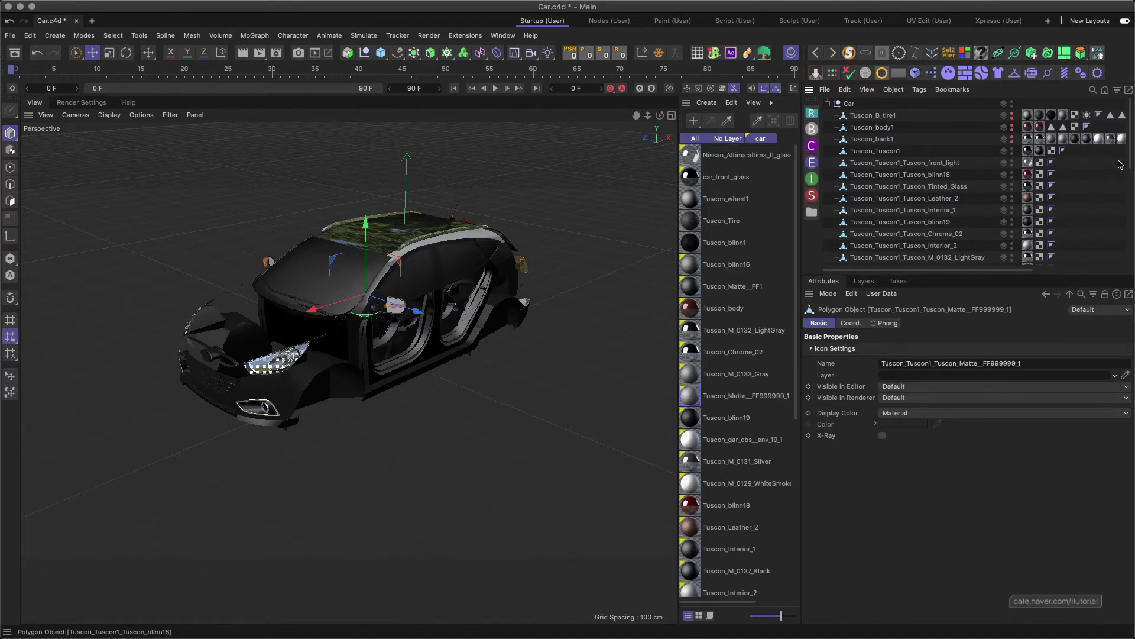
drag(1130, 161, 1131, 135)
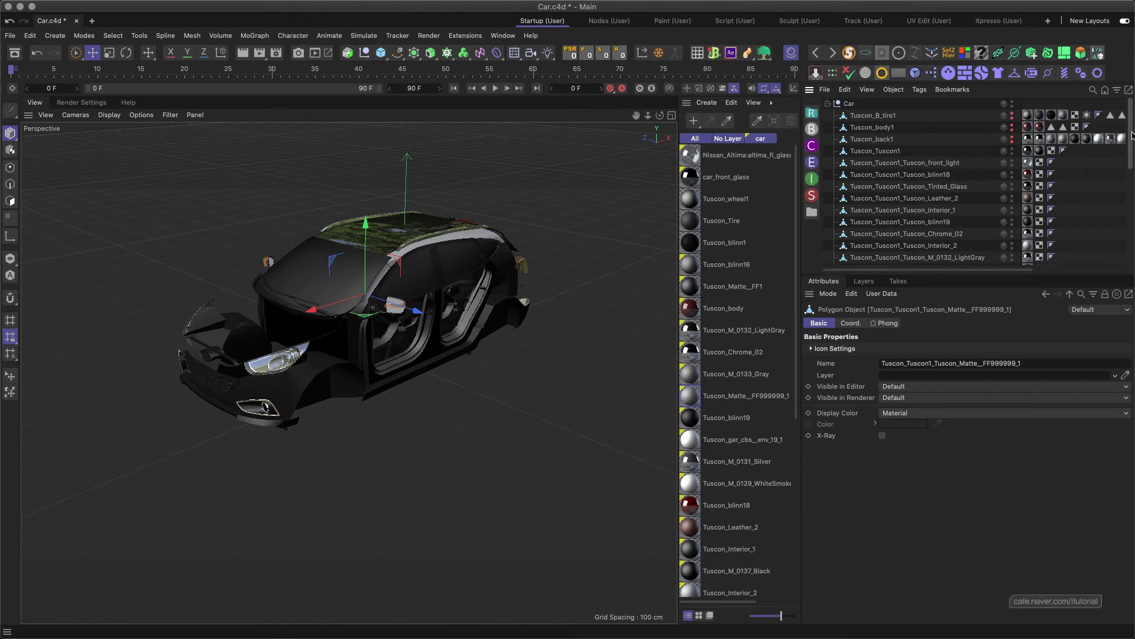
Check which materials the two material tags on the Tuscon_Tuscon1 glass object use.
click(889, 153)
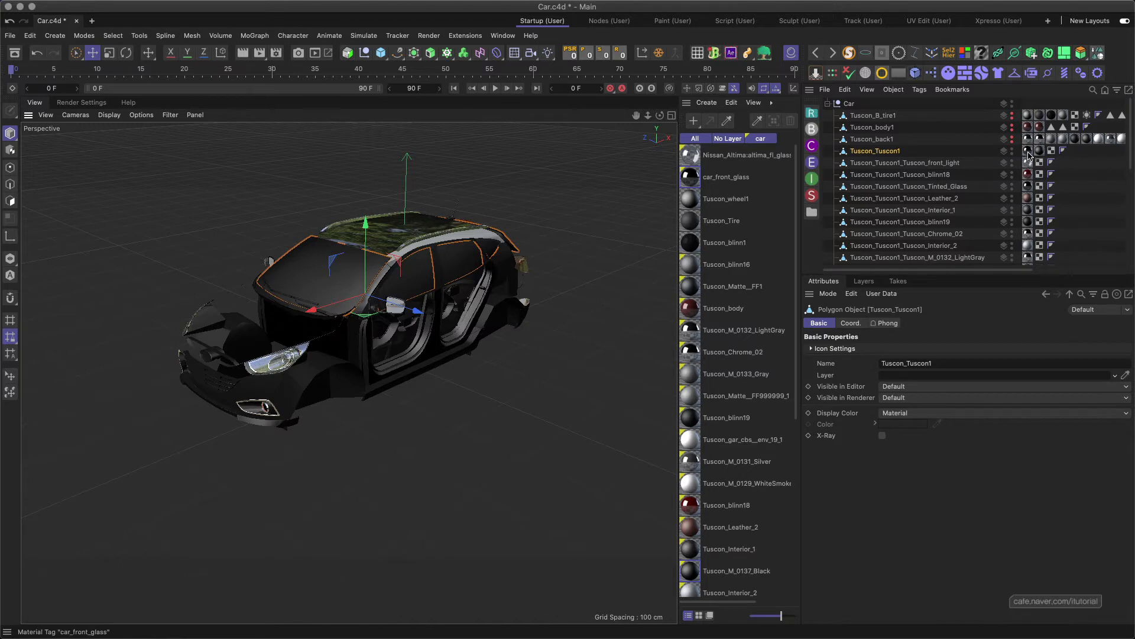
click(727, 177)
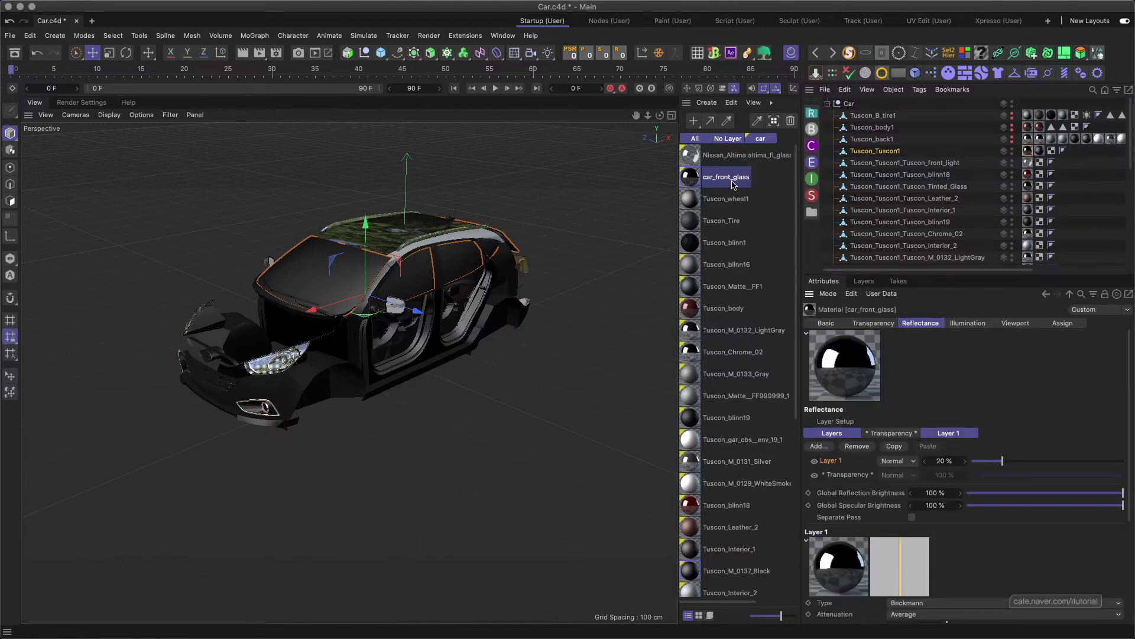
click(733, 571)
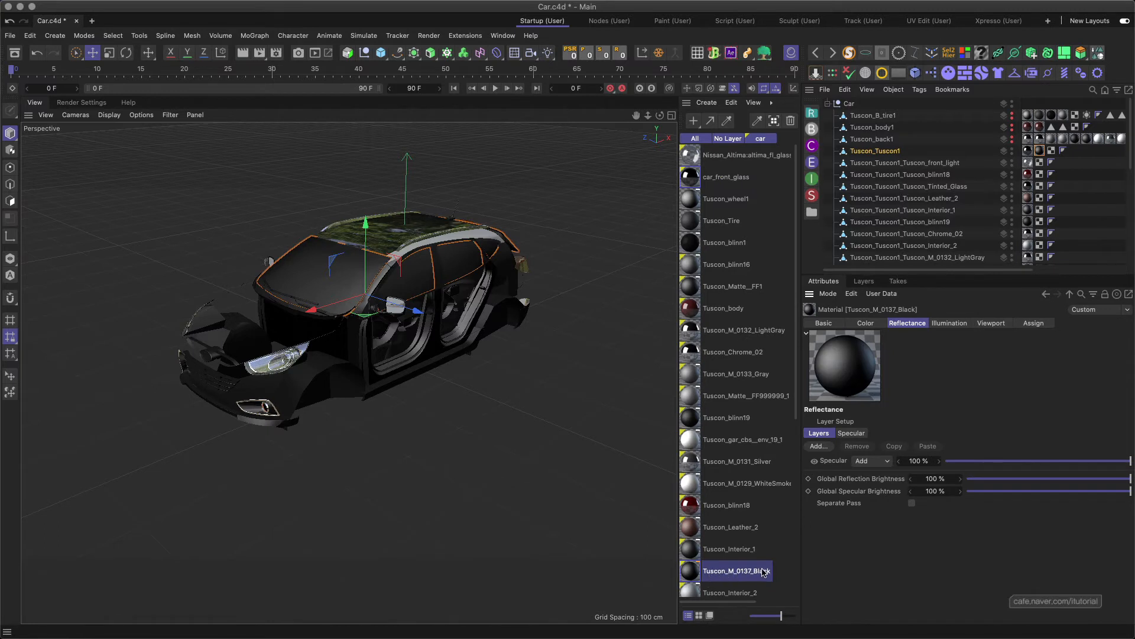
click(1029, 151)
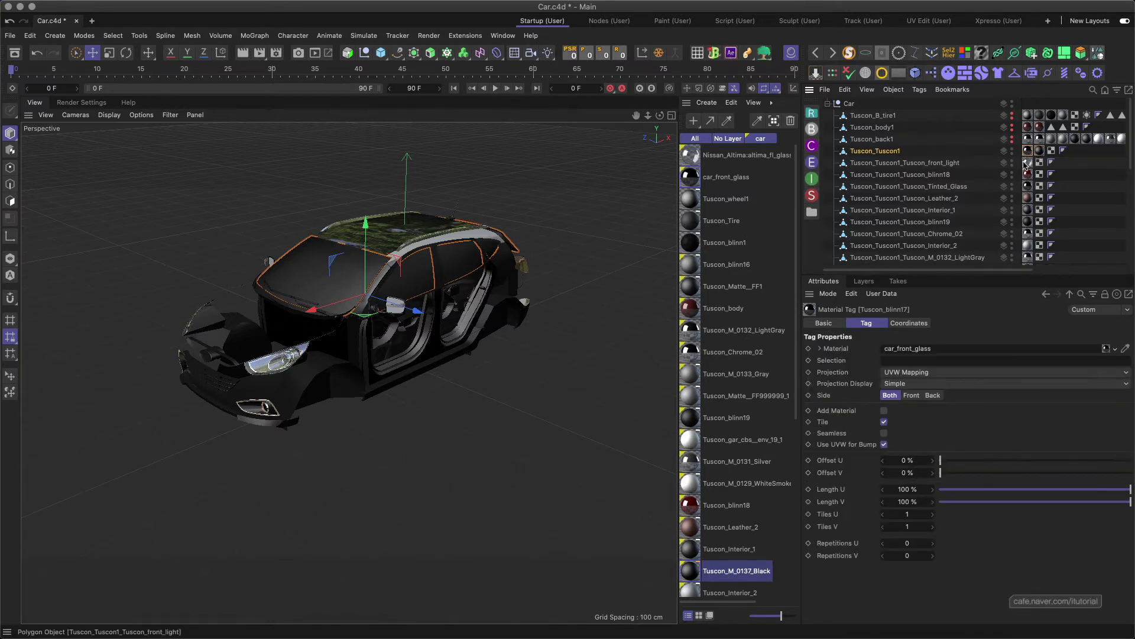
double_click(1029, 150)
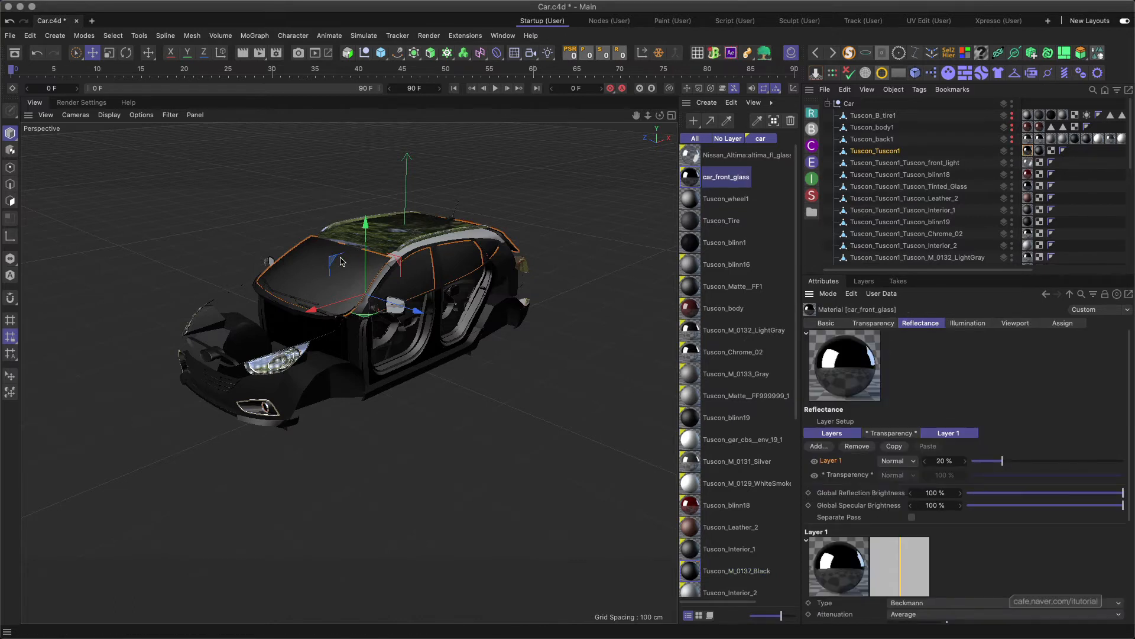
Delete the Tuscon_M_0137_Black material tag from Tuscon_Tuscon1, keeping the car_front_glass tag.
click(1039, 152)
key(Delete)
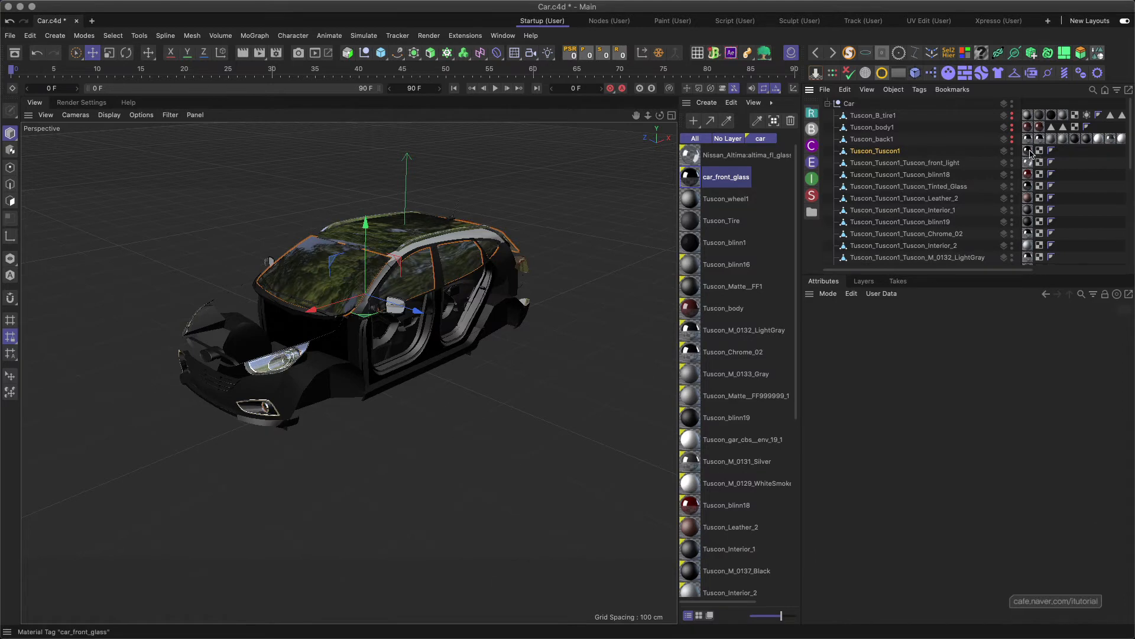
click(1028, 151)
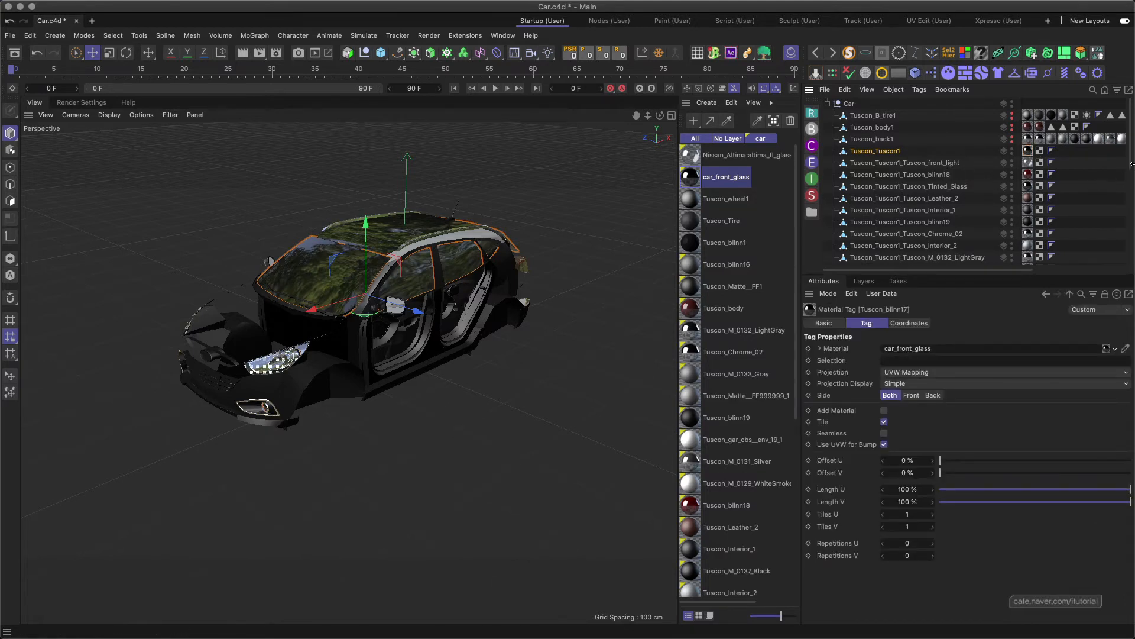
Look through the split-off part objects and select the window glass object on the car.
scroll(1131, 164, down, 15)
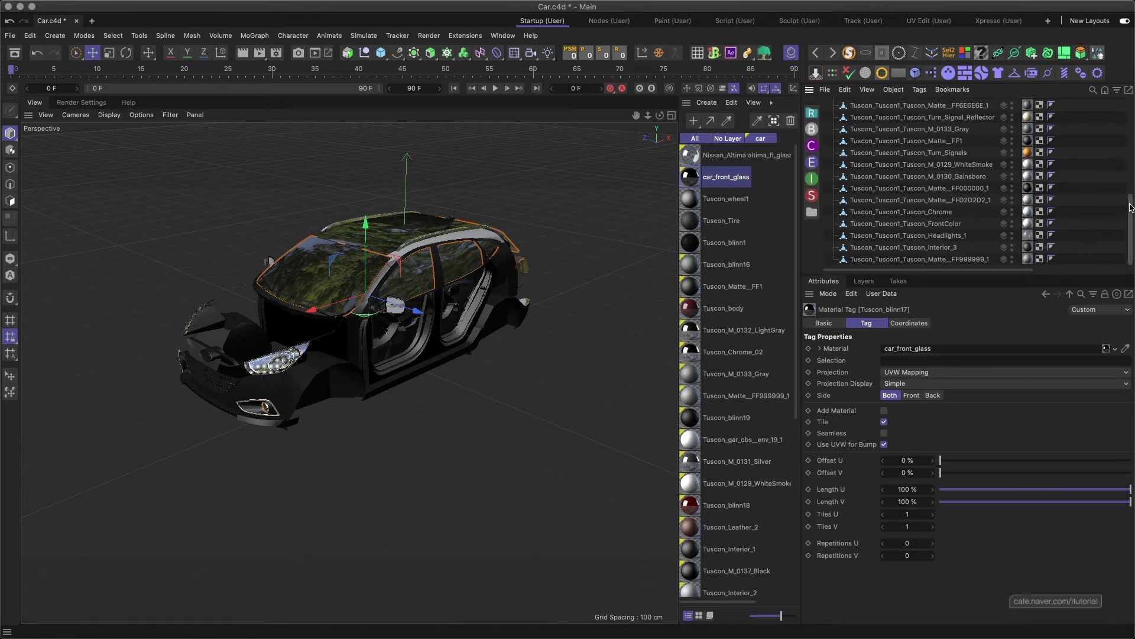
scroll(1133, 144, up, 5)
scroll(1133, 144, up, 3)
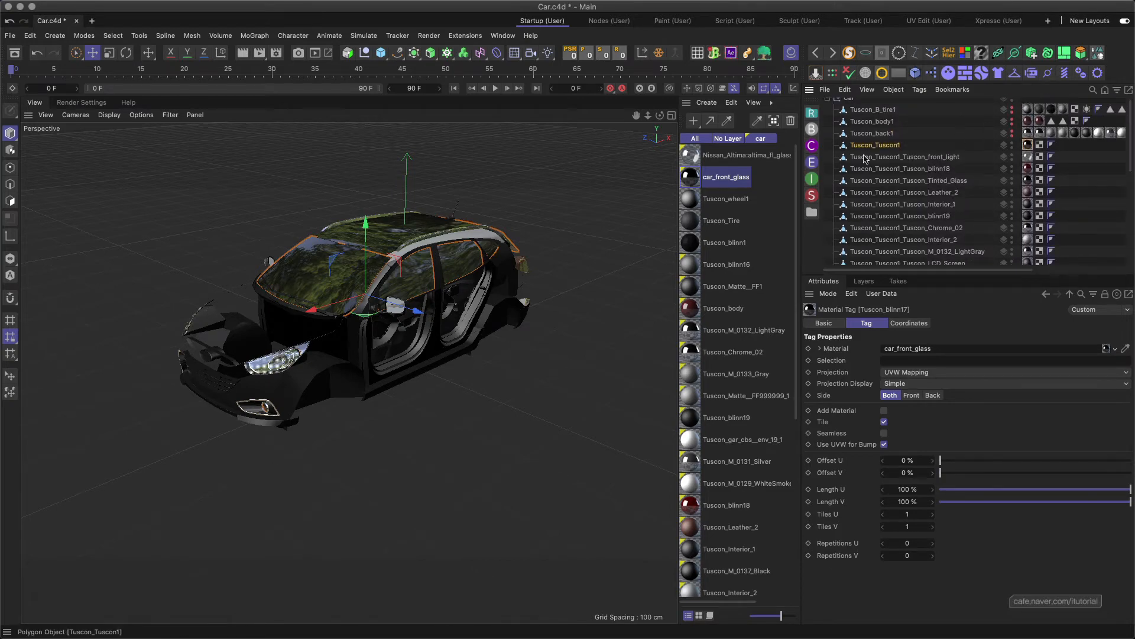
drag(324, 275, 321, 272)
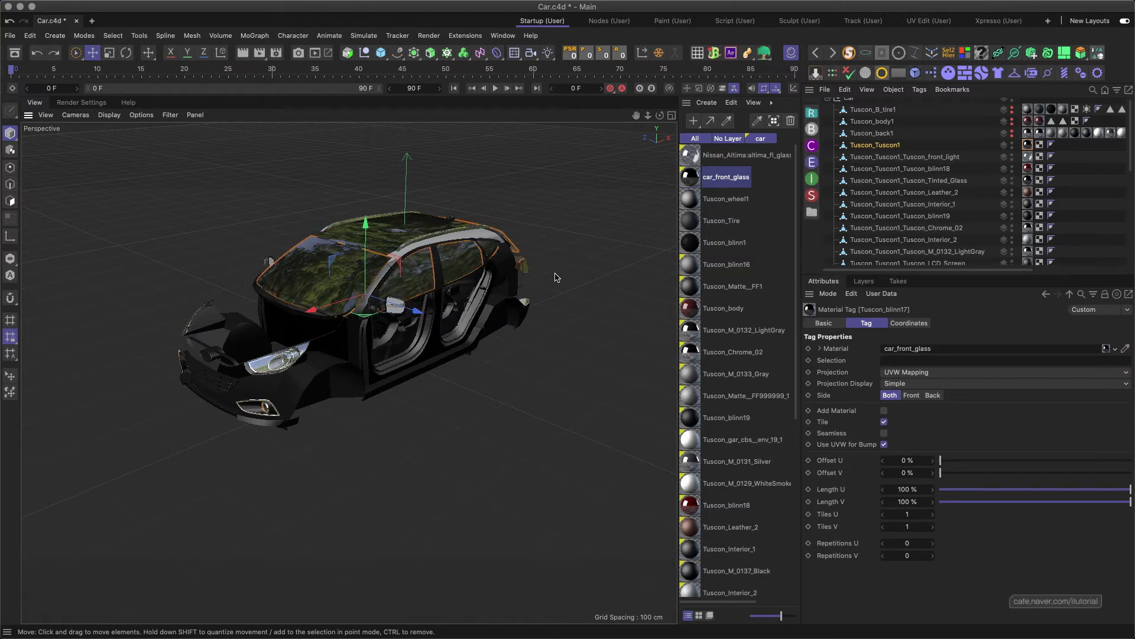
click(586, 275)
click(329, 286)
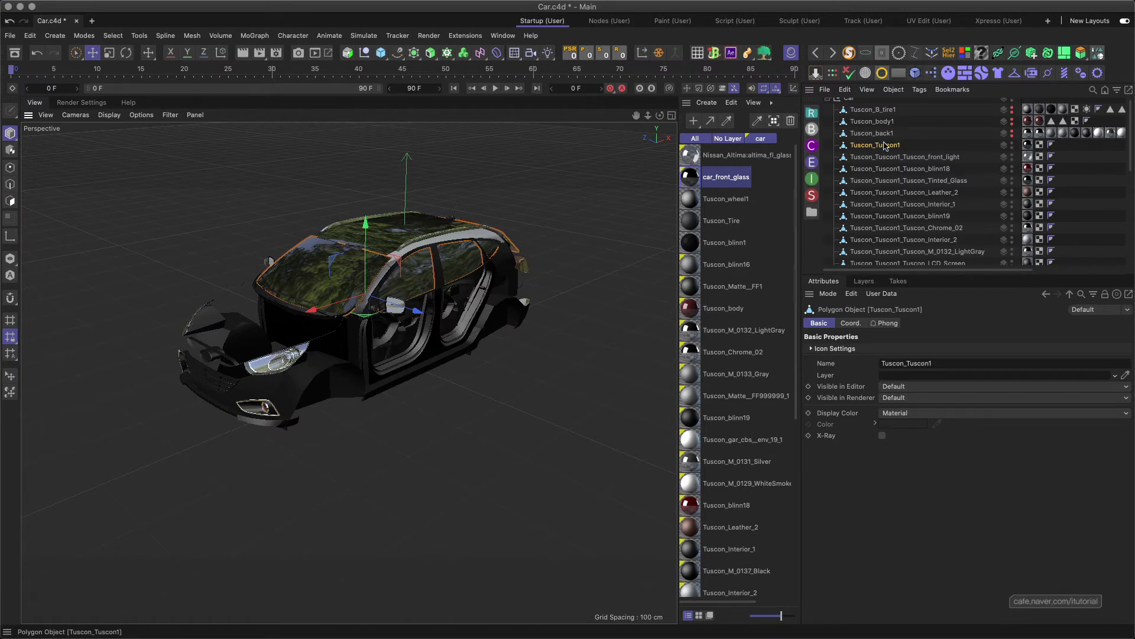
Trace the glass object's material tag to car_front_glass and check that material in the Material Editor.
click(1029, 145)
double_click(1029, 147)
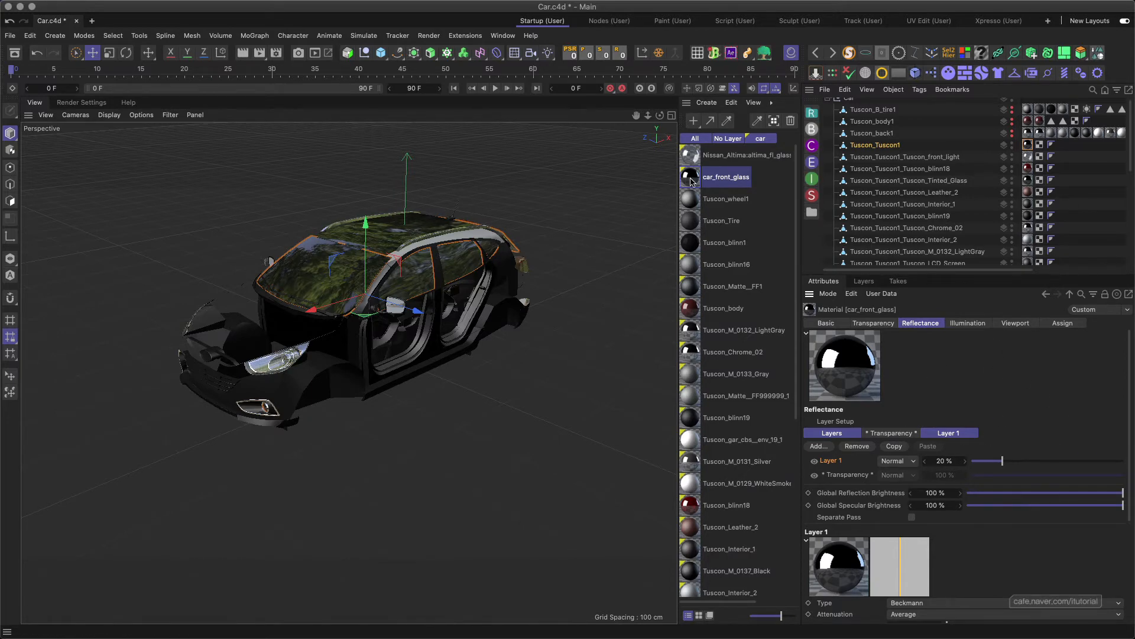
double_click(691, 178)
drag(777, 175, 688, 181)
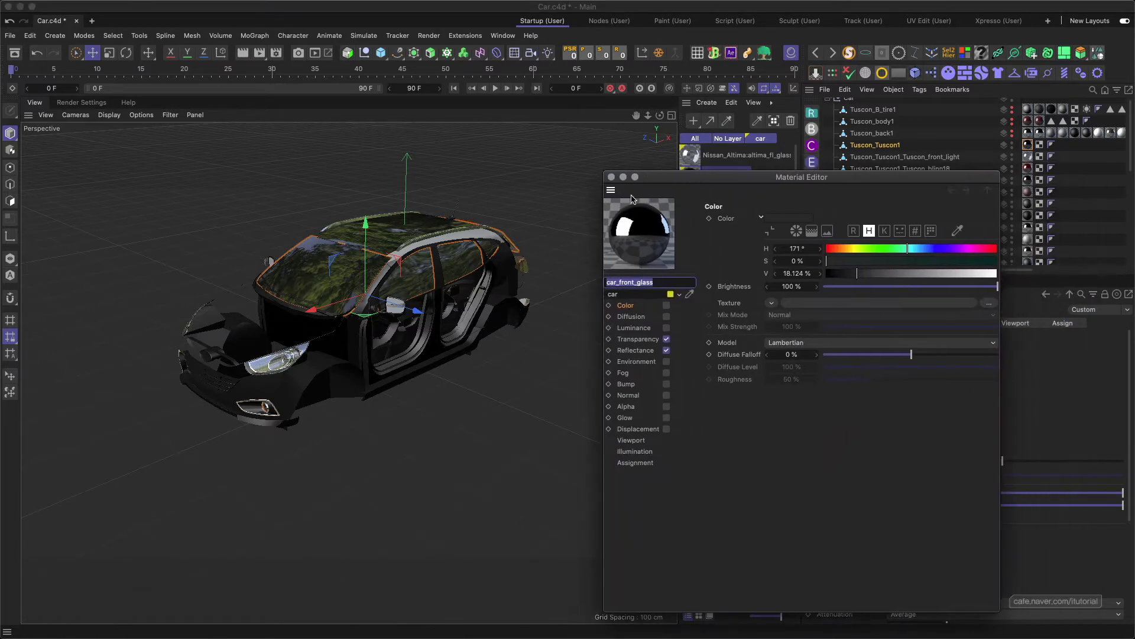
click(612, 177)
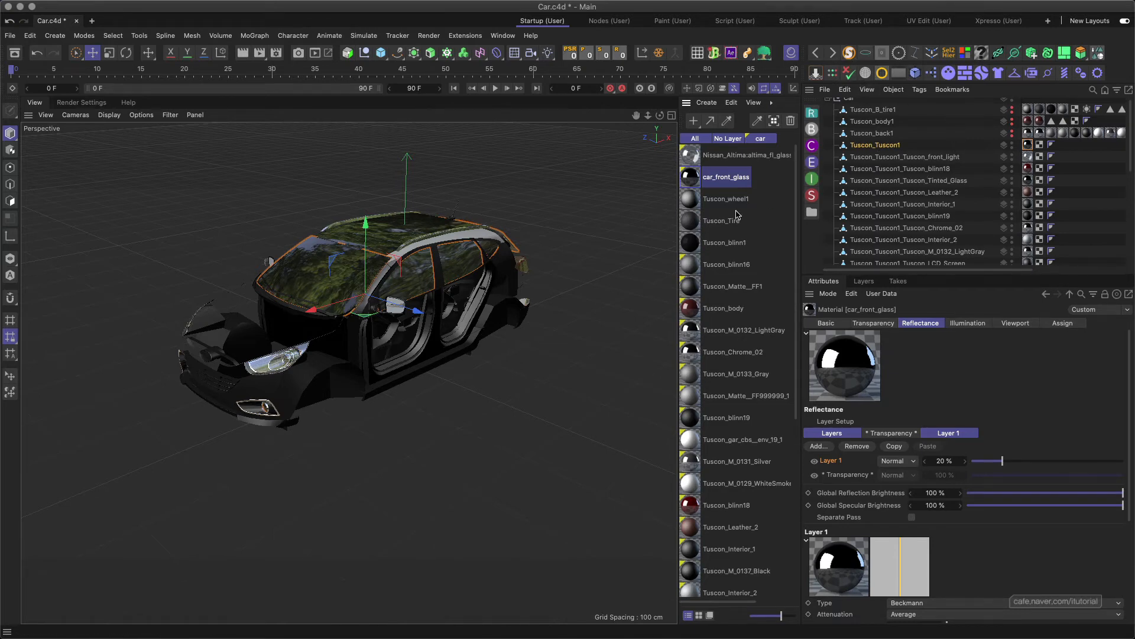
Select the windshield glass on the car and isolate the object with its material.
click(379, 262)
scroll(379, 262, up, 6)
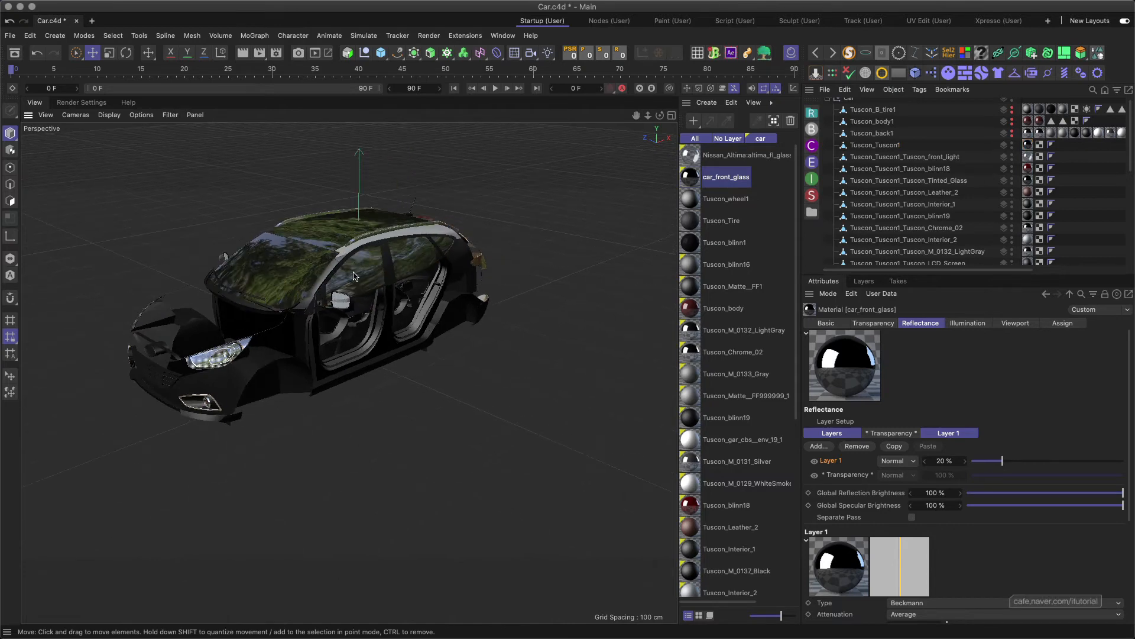
click(305, 264)
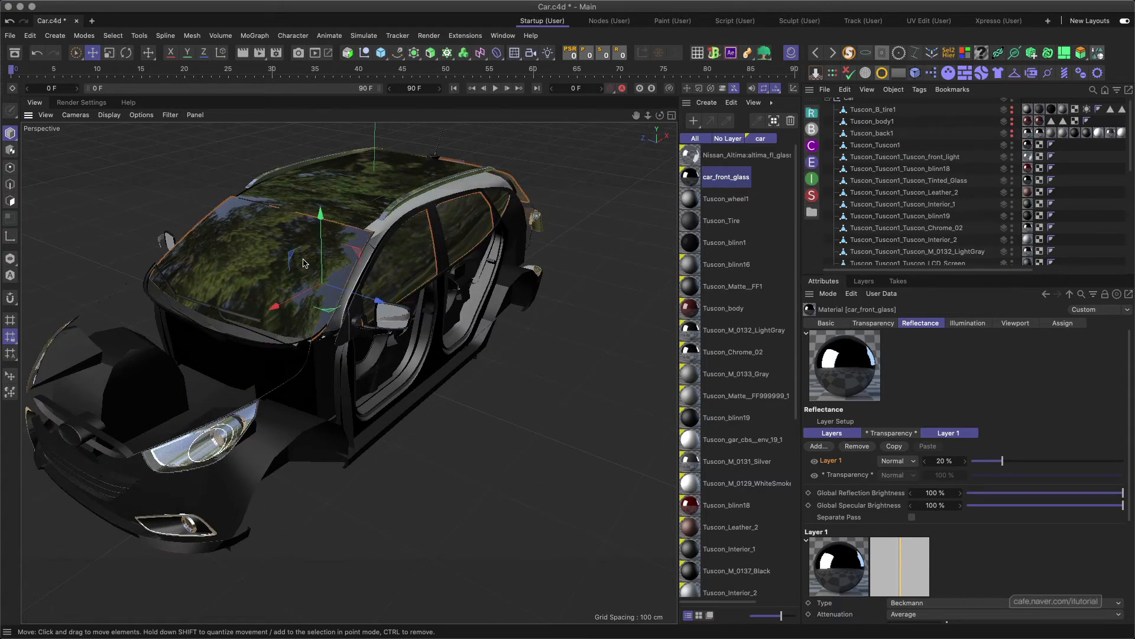
click(849, 52)
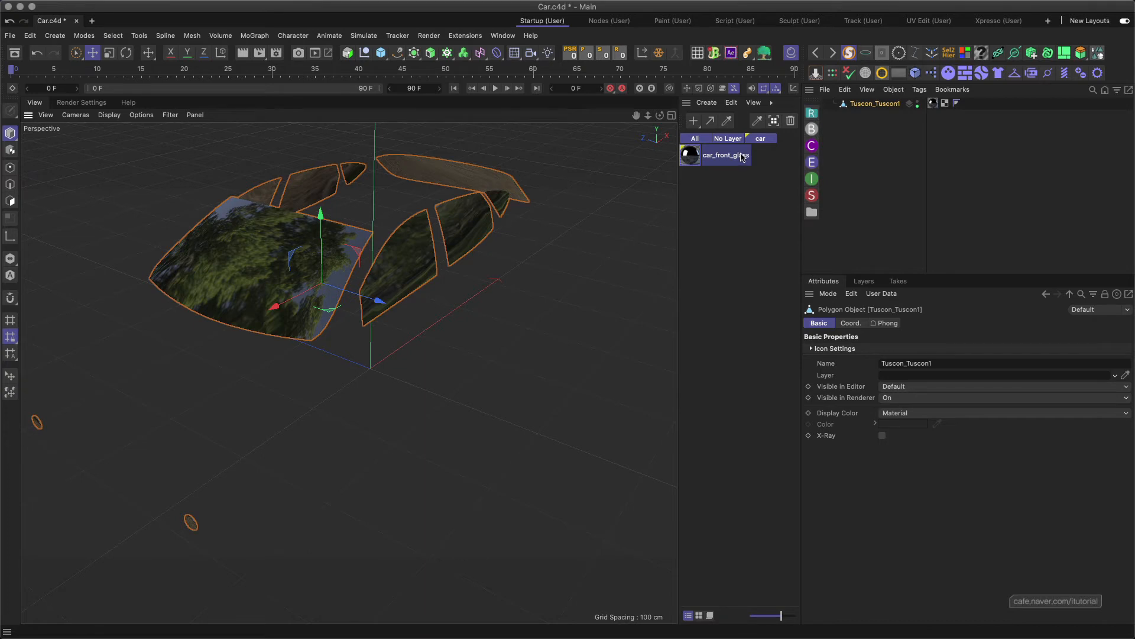
mouse_move(329, 271)
alt+mouse_down()
mouse_move(362, 285)
mouse_move(290, 237)
mouse_move(342, 262)
alt+mouse_up()
Set the transparency of the car_front_glass material to 100% brightness with a white color (V 100%).
double_click(713, 152)
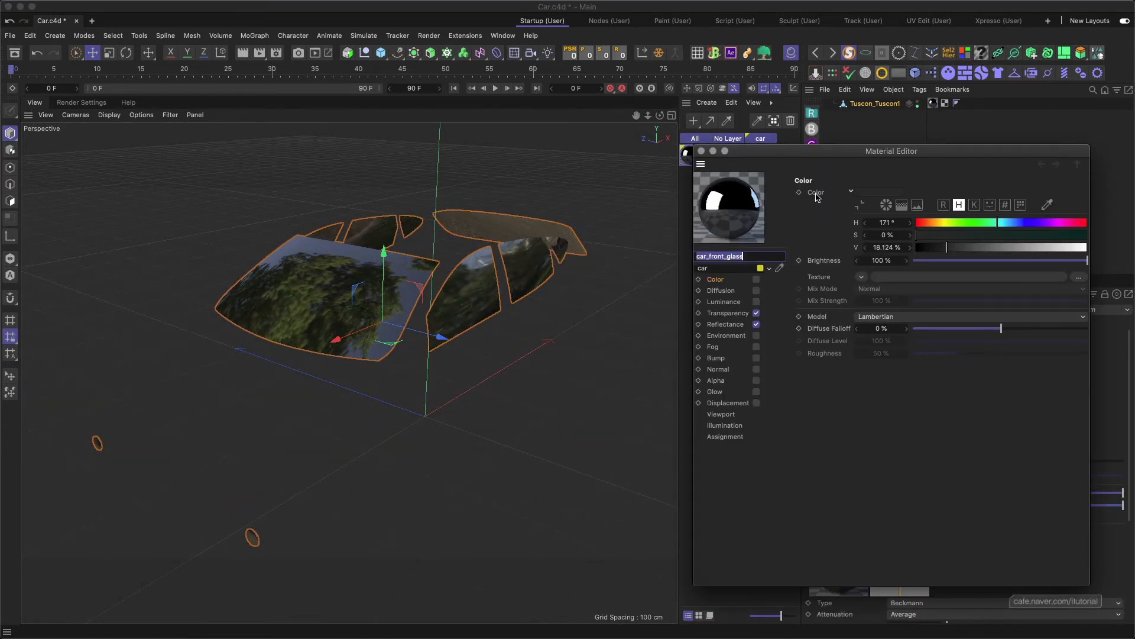
drag(826, 152, 734, 169)
click(638, 330)
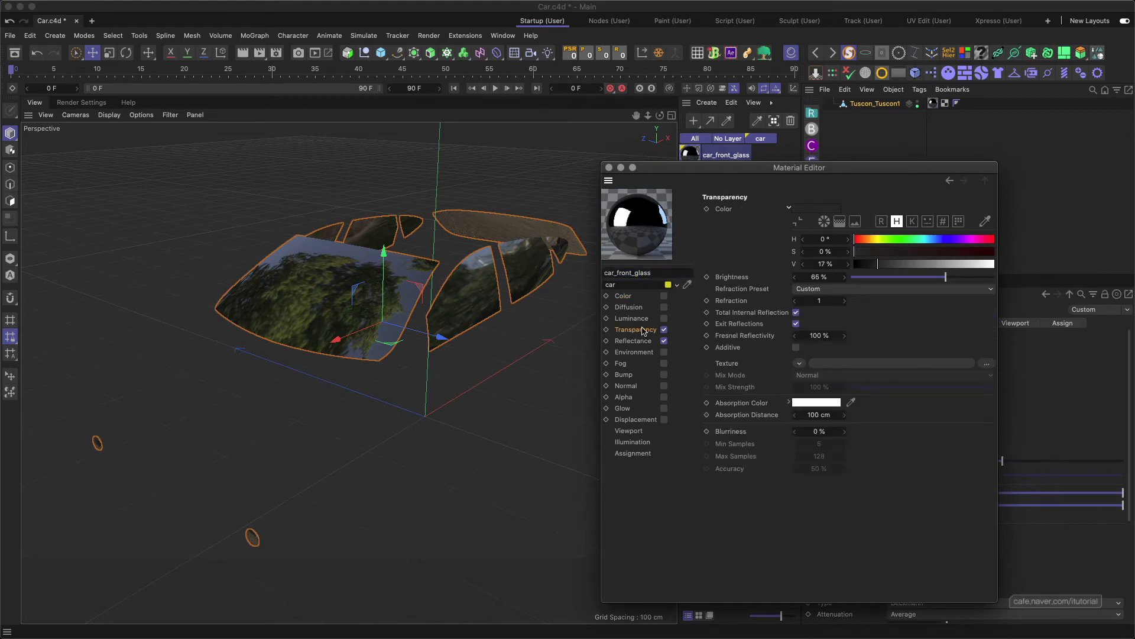
drag(961, 276, 1001, 277)
click(994, 264)
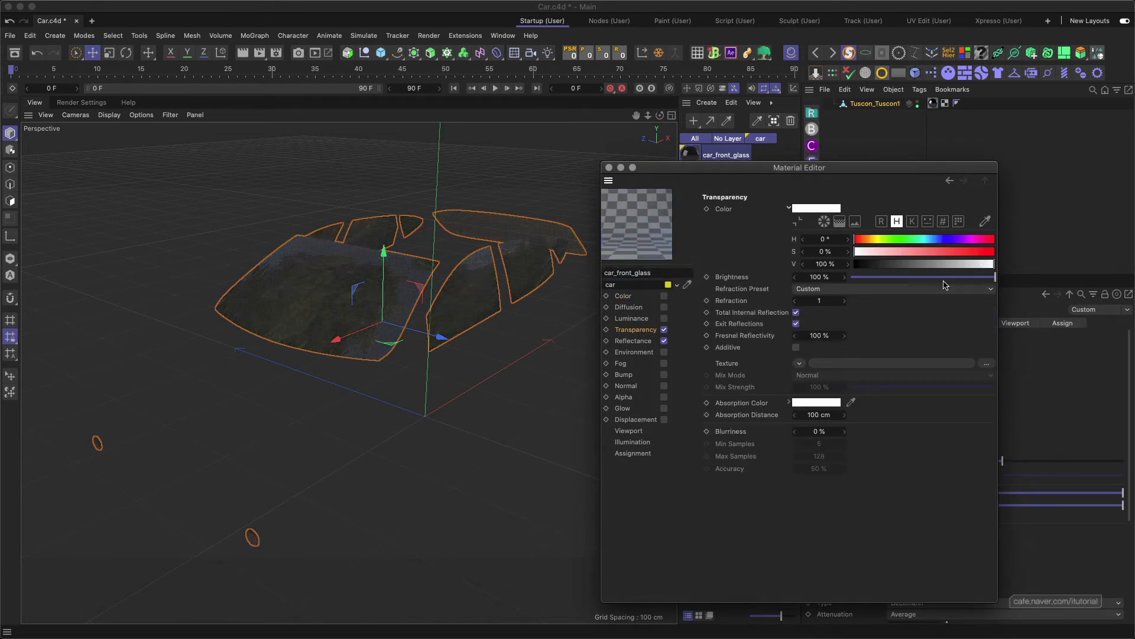
Set the glass material's refraction preset to Glass, lower its transparency brightness to 91%, and close the Material Editor.
click(825, 290)
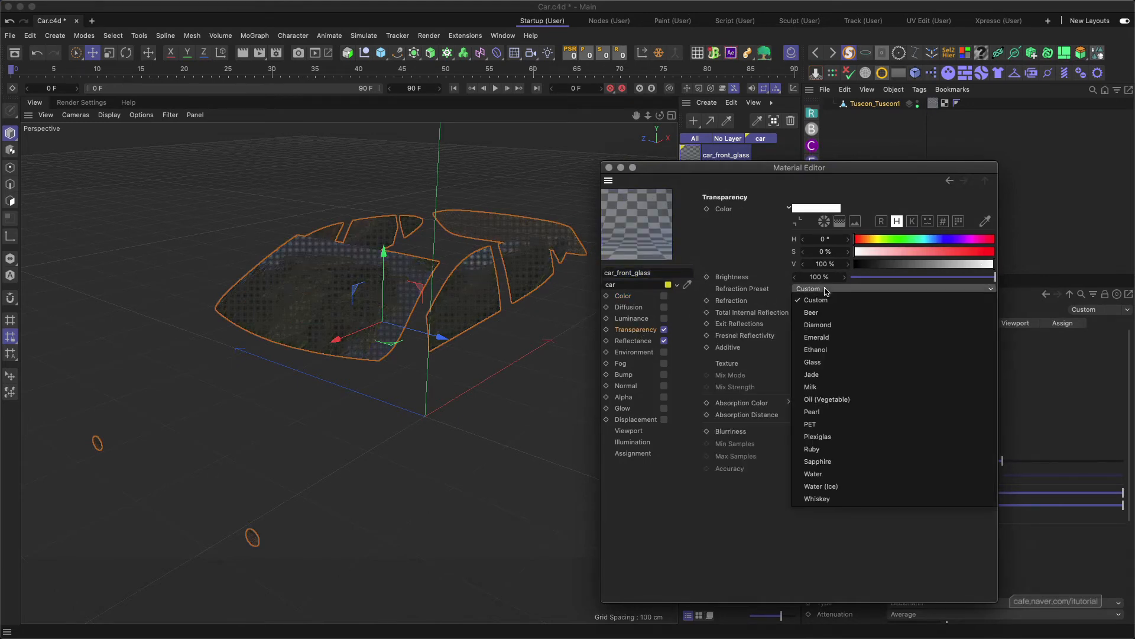
click(826, 362)
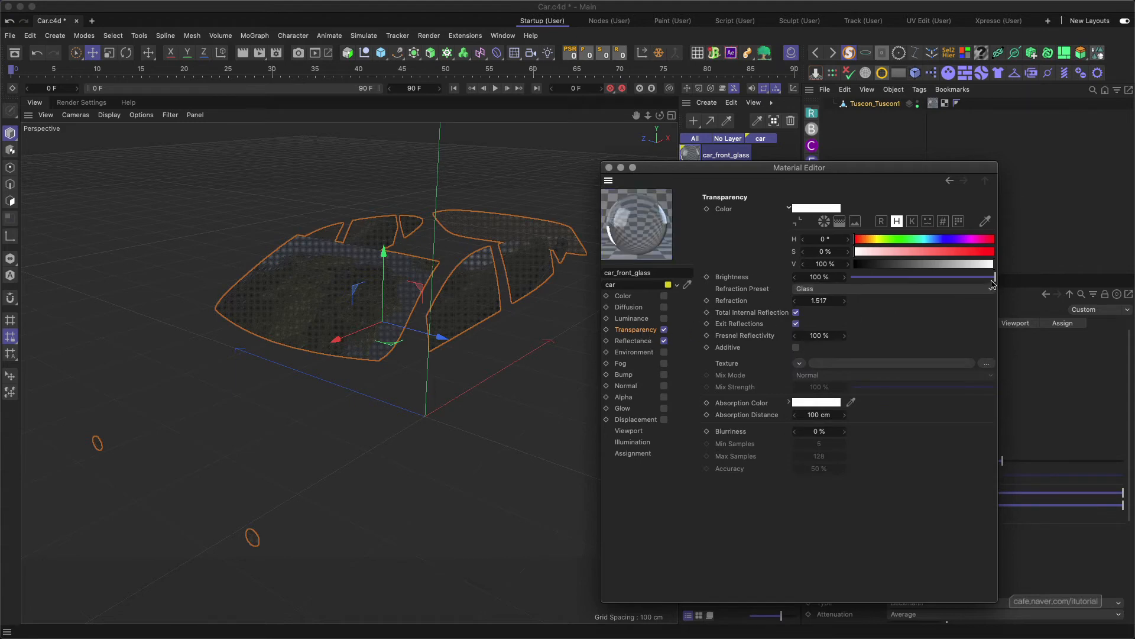
drag(993, 278, 981, 278)
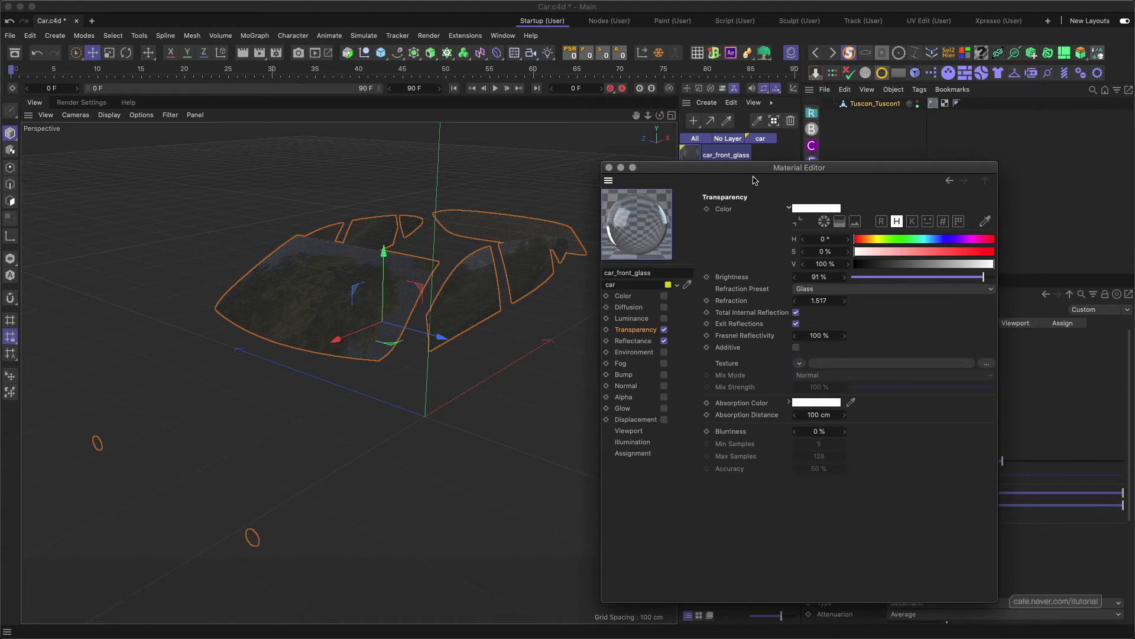
drag(754, 168, 776, 169)
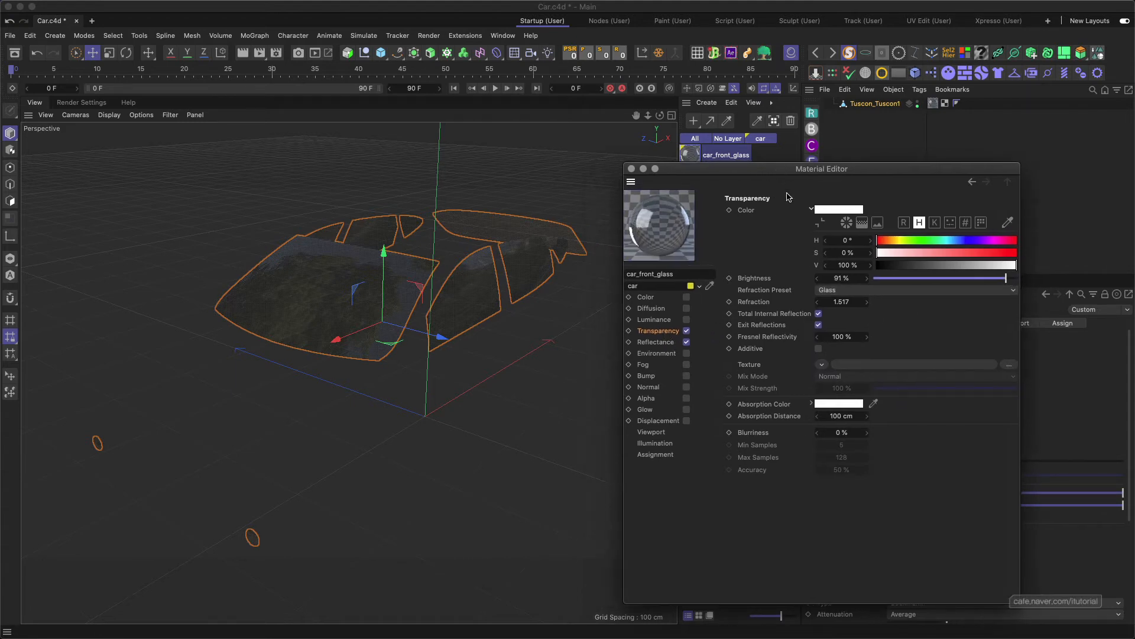
click(631, 169)
End the isolation of the glass object and inspect the car's interior through the windows.
click(849, 53)
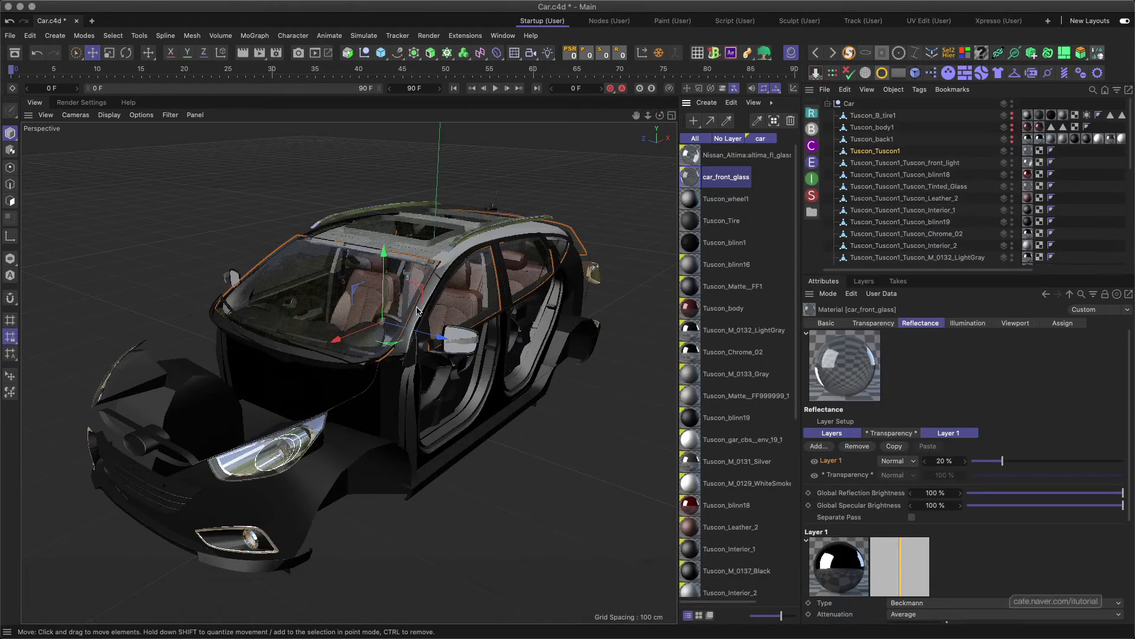
alt+drag(420, 301, 399, 327)
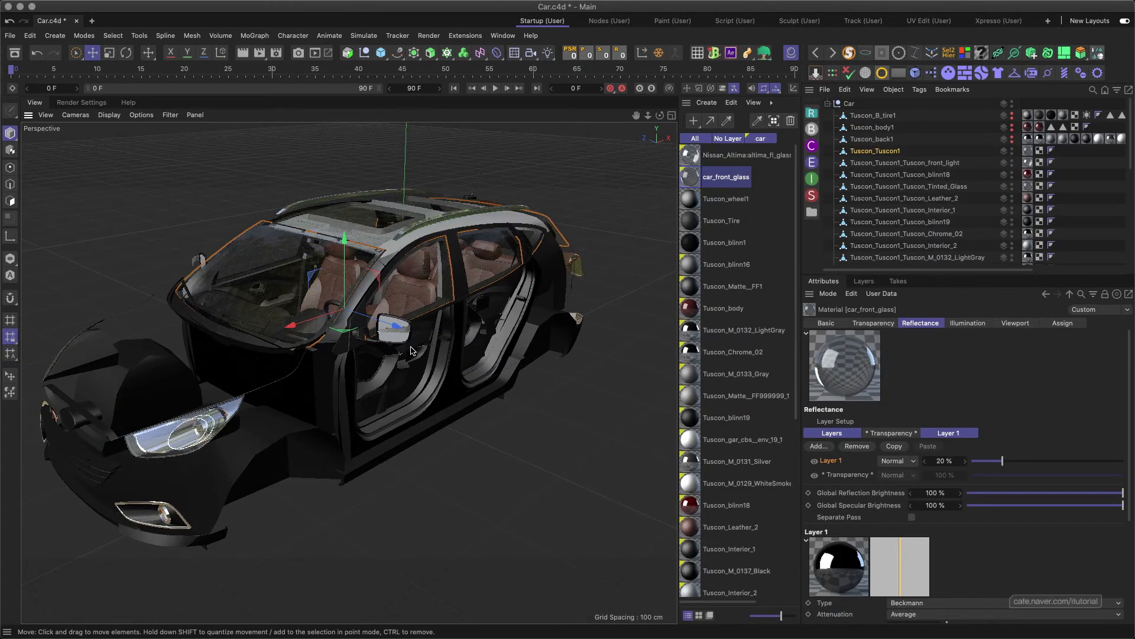
scroll(414, 331, up, 3)
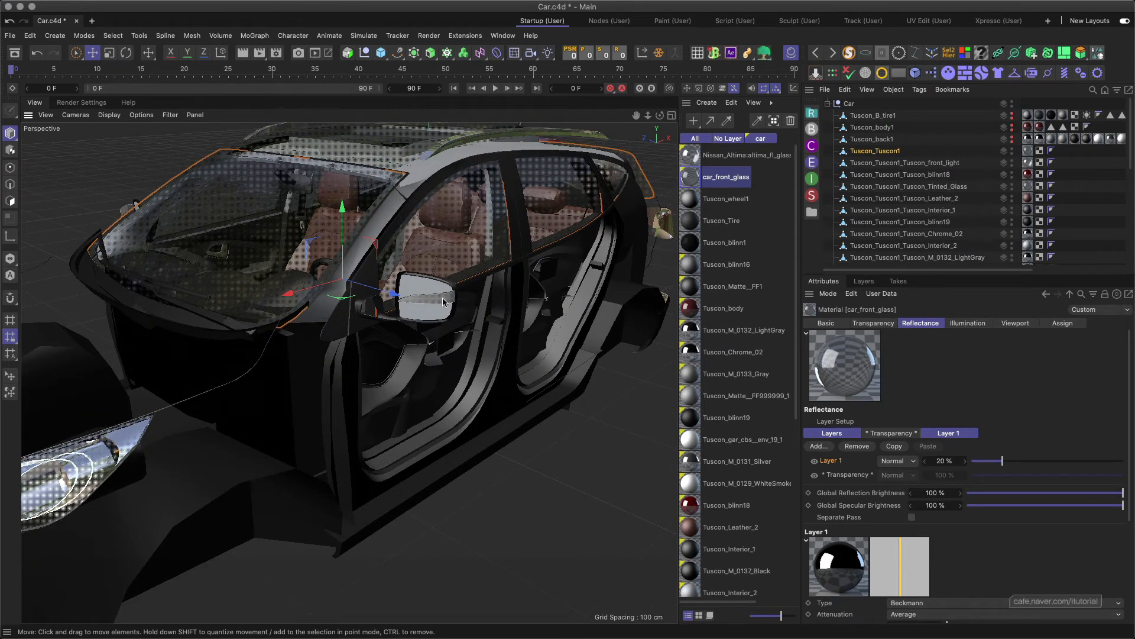
Select the lamp strip on the car's side mirror and isolate the object with its material.
click(443, 302)
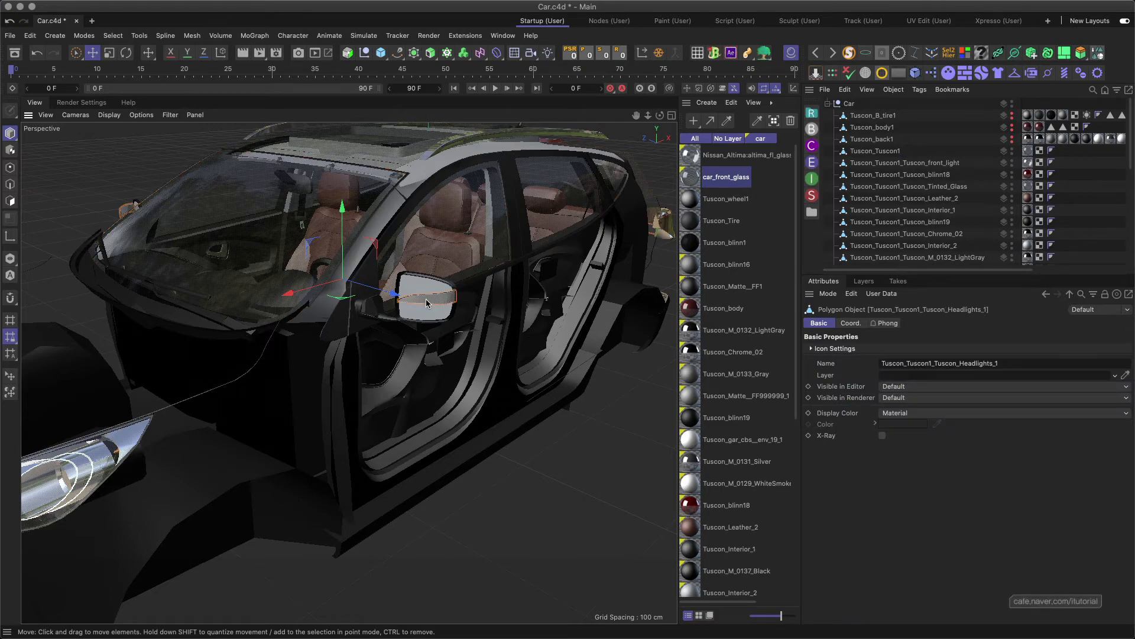
alt+drag(427, 303, 391, 278)
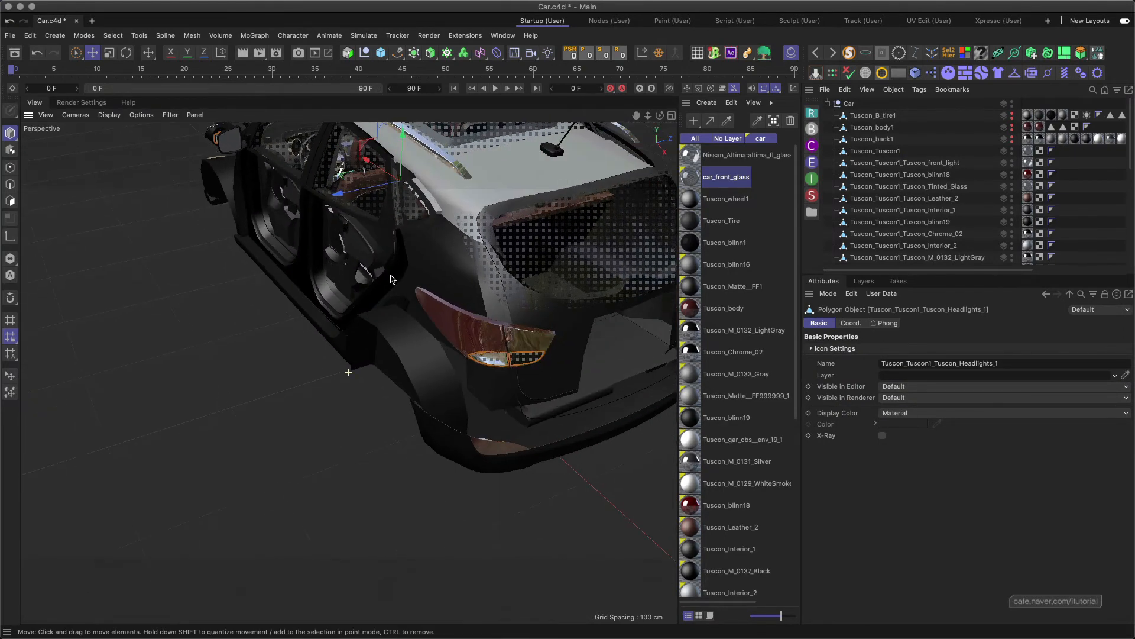
scroll(390, 284, down, 3)
alt+drag(408, 322, 453, 337)
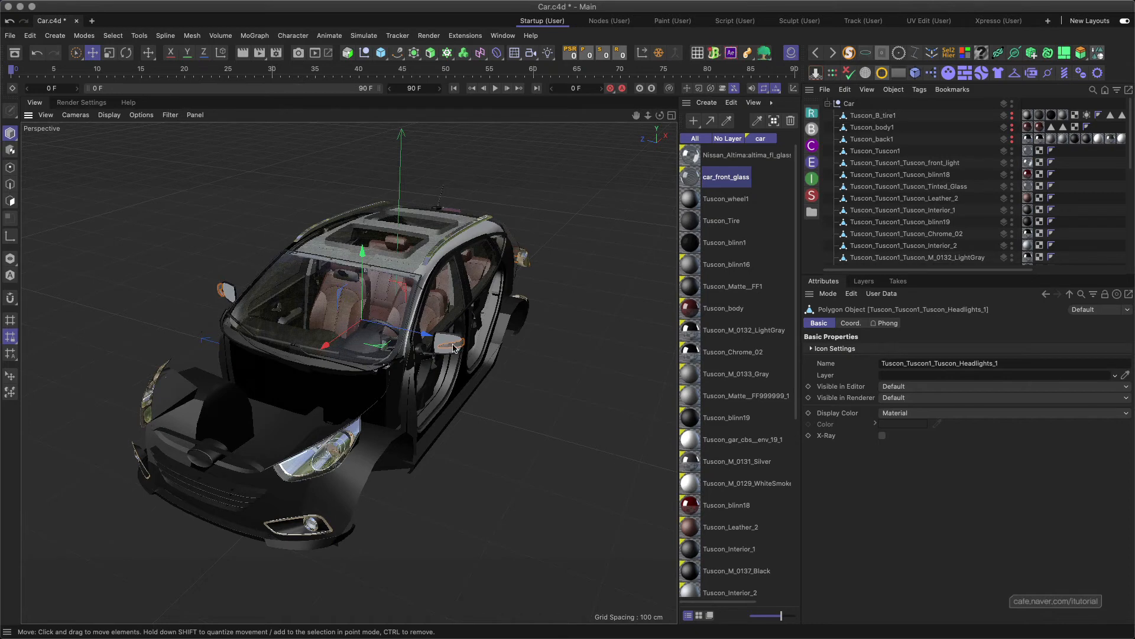
alt+drag(426, 323, 412, 292)
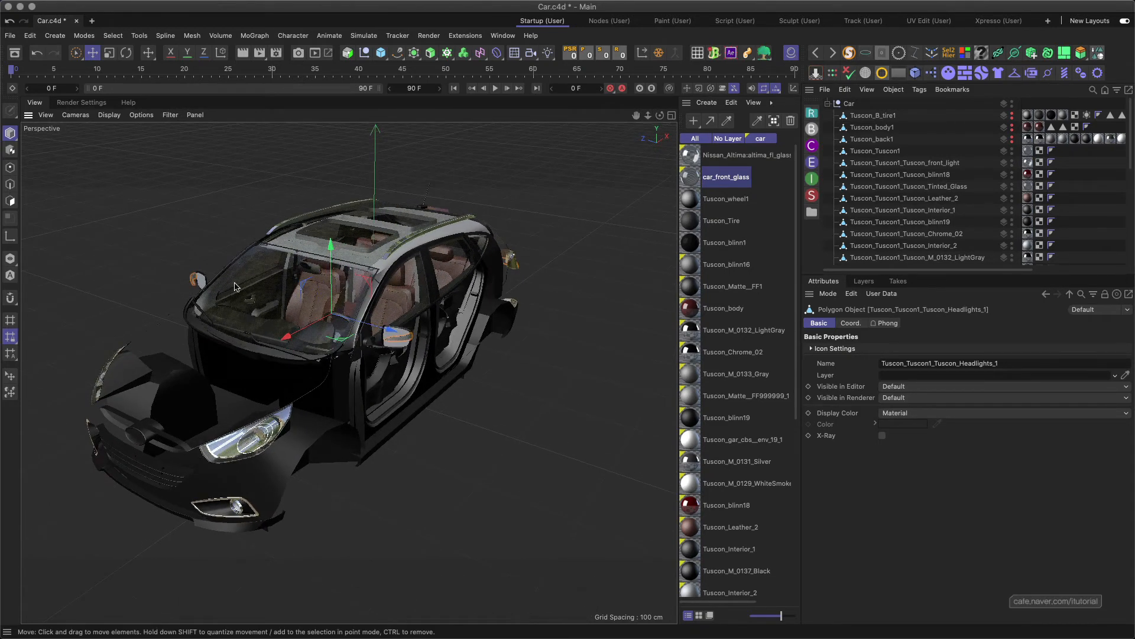
alt+drag(396, 284, 403, 304)
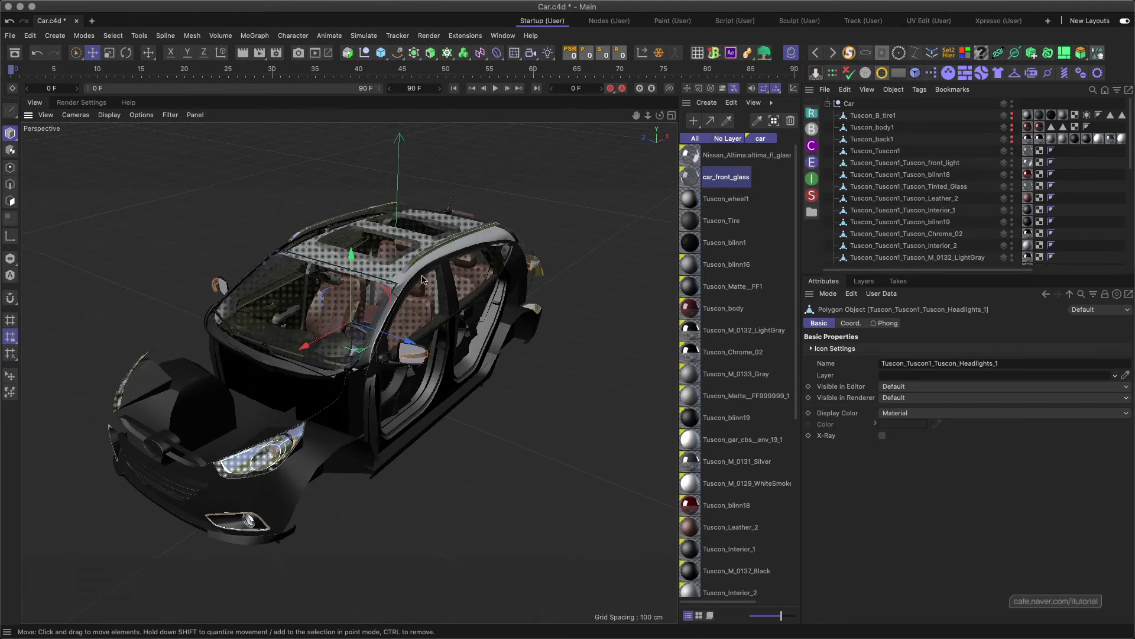
click(850, 54)
alt+drag(434, 299, 467, 327)
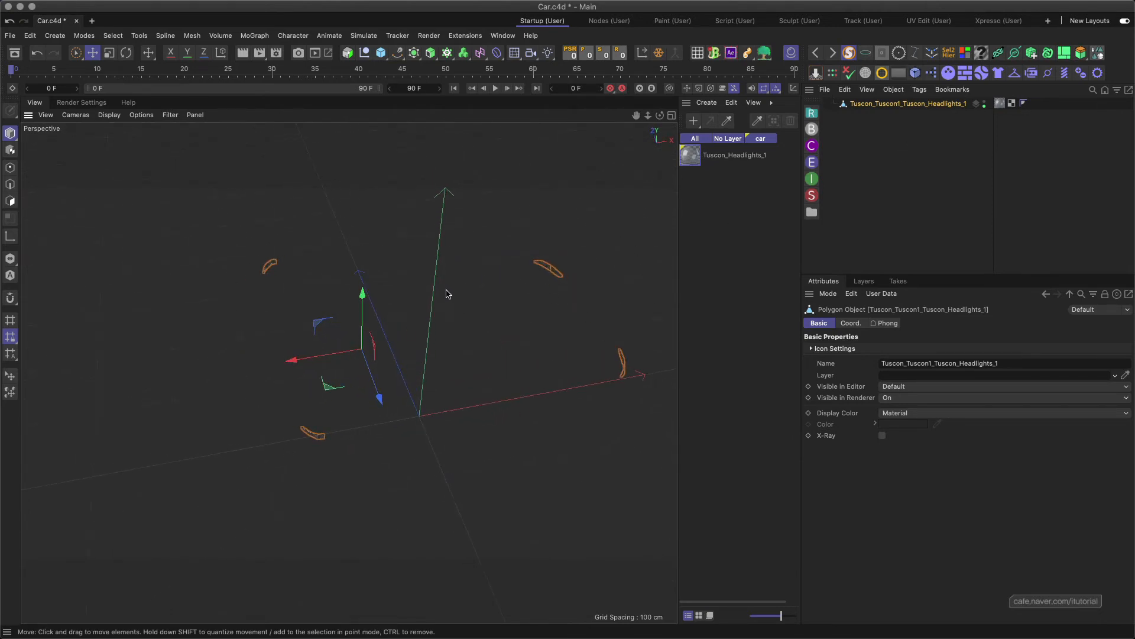
alt+drag(447, 293, 473, 304)
Set the color of the Tuscon_Headlights_1 material to pure red (H 0°, S 100%, V 100%).
double_click(695, 159)
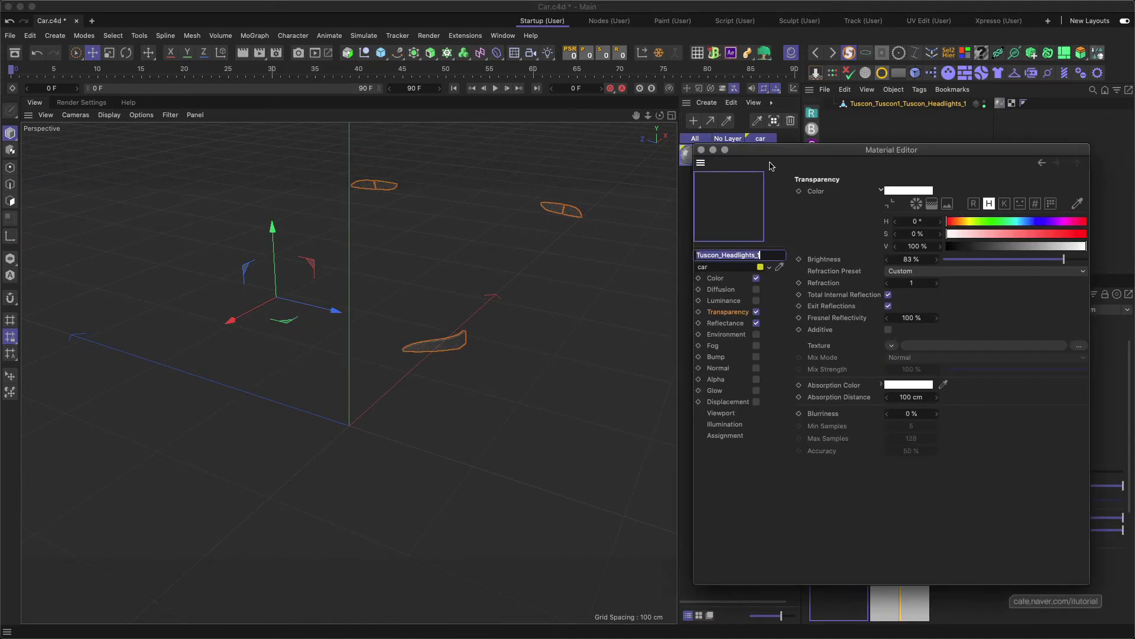
click(611, 324)
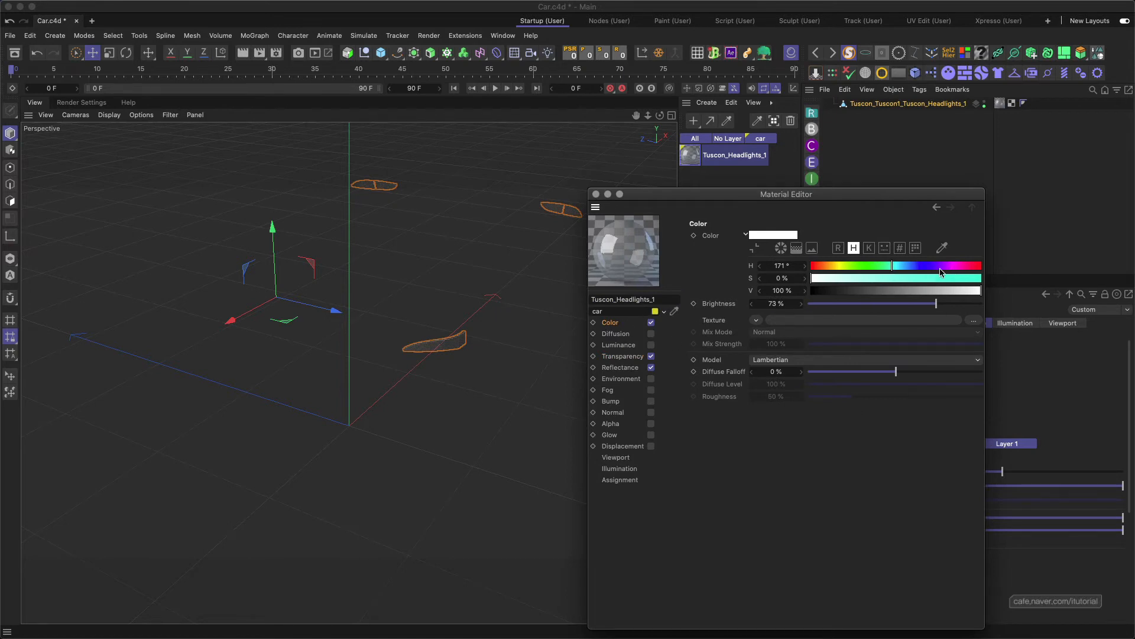
click(811, 266)
click(979, 278)
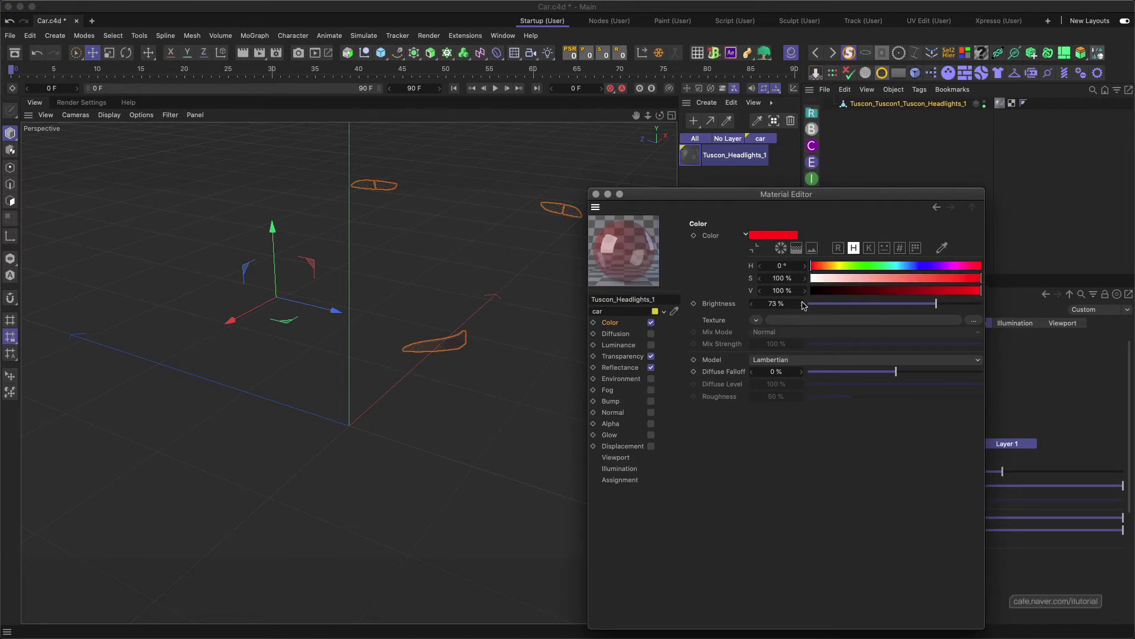
Lower the transparency brightness of the red lamp material to 47% and close the Material Editor.
click(639, 358)
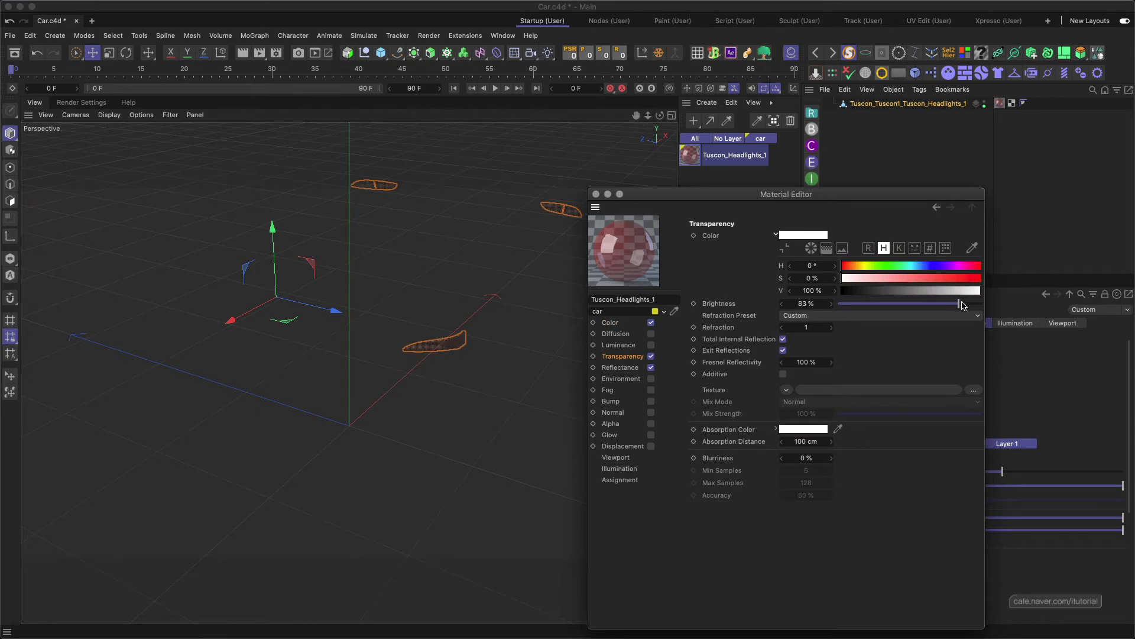
drag(962, 305, 906, 304)
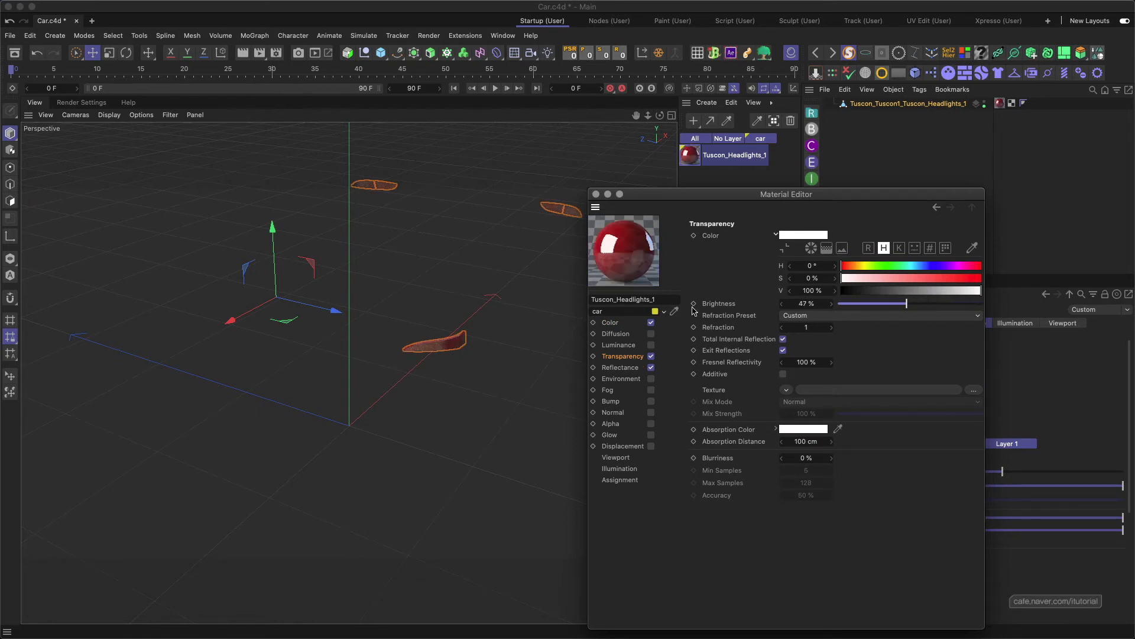
drag(713, 200, 751, 198)
click(634, 192)
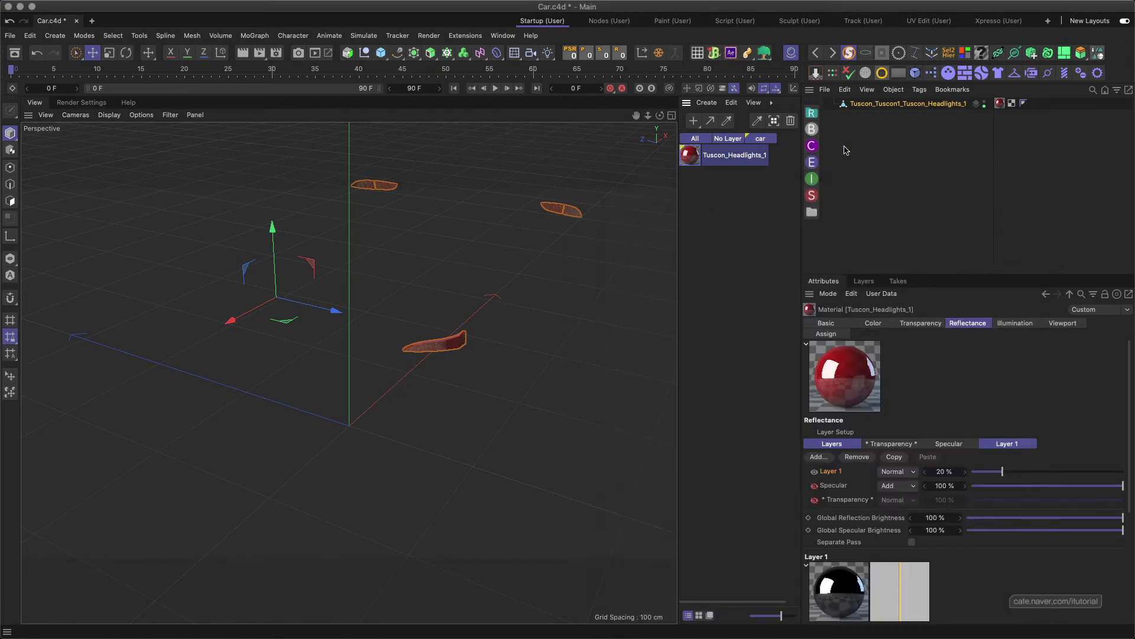
End the isolation of the mirror lamps and hide the window glass object in the editor and renderer.
click(850, 53)
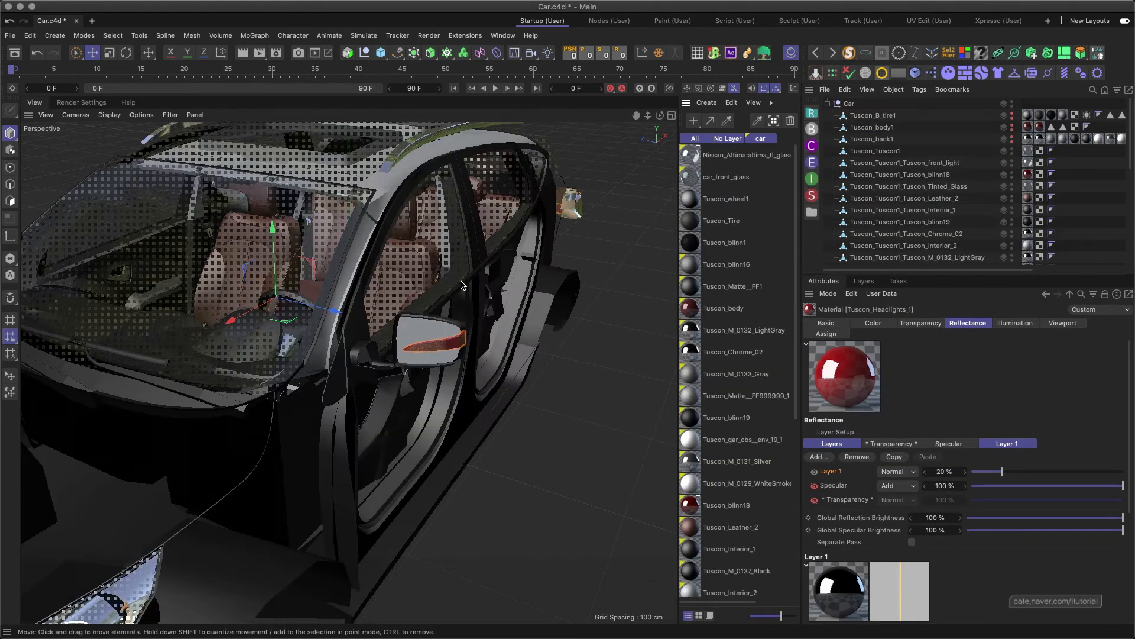
alt+drag(462, 285, 470, 327)
mouse_move(399, 272)
alt+mouse_down()
mouse_move(441, 278)
mouse_move(448, 266)
mouse_move(408, 271)
alt+mouse_up()
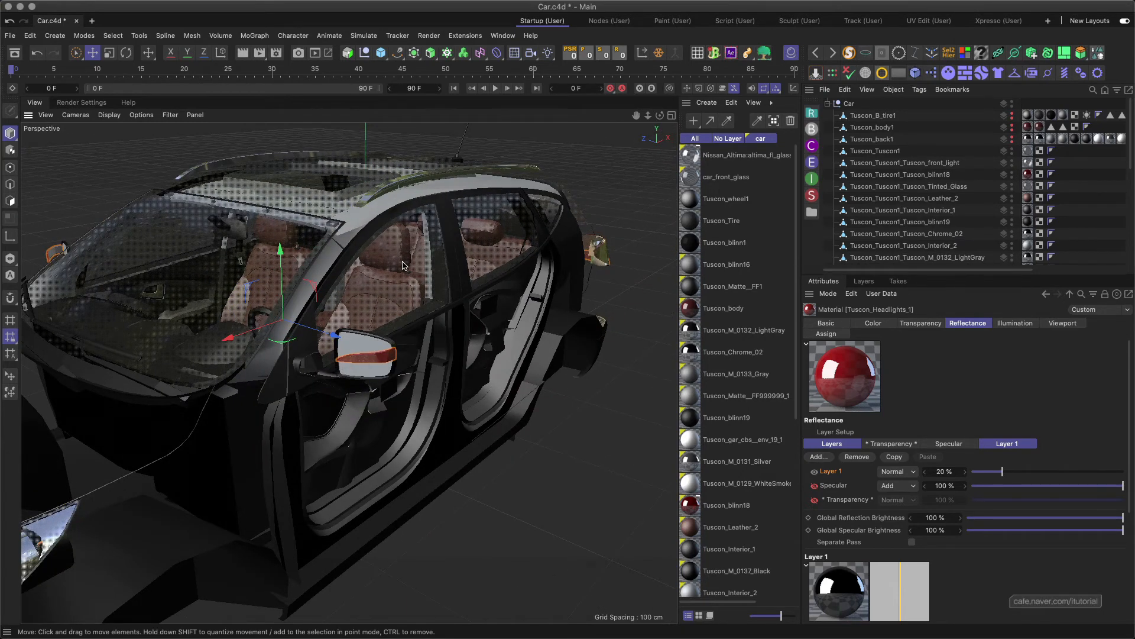
click(403, 266)
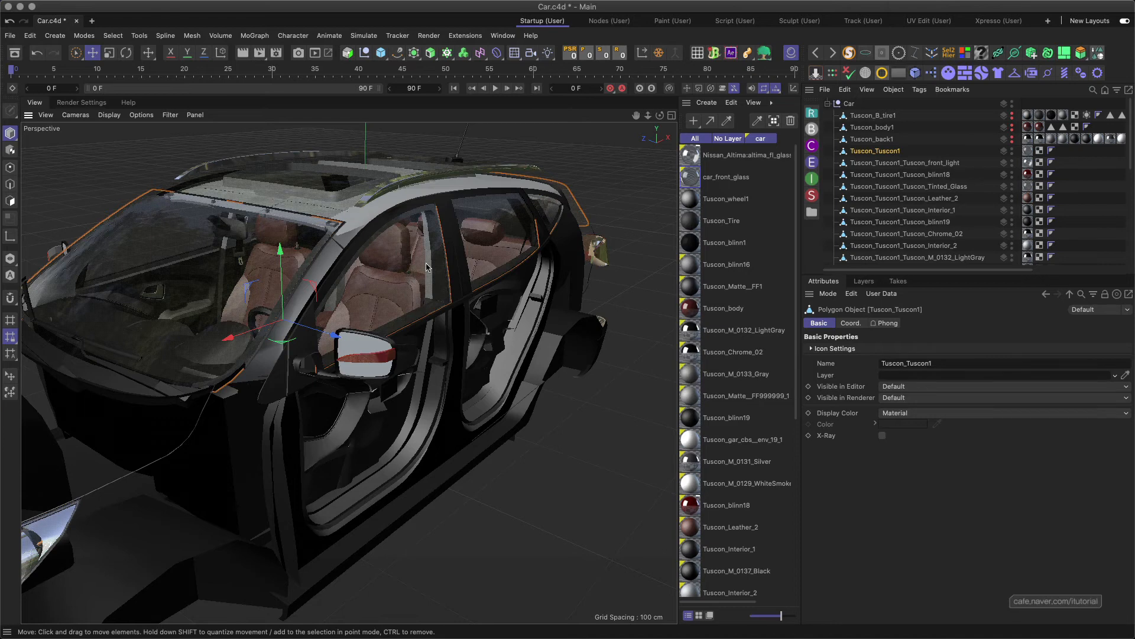
click(833, 73)
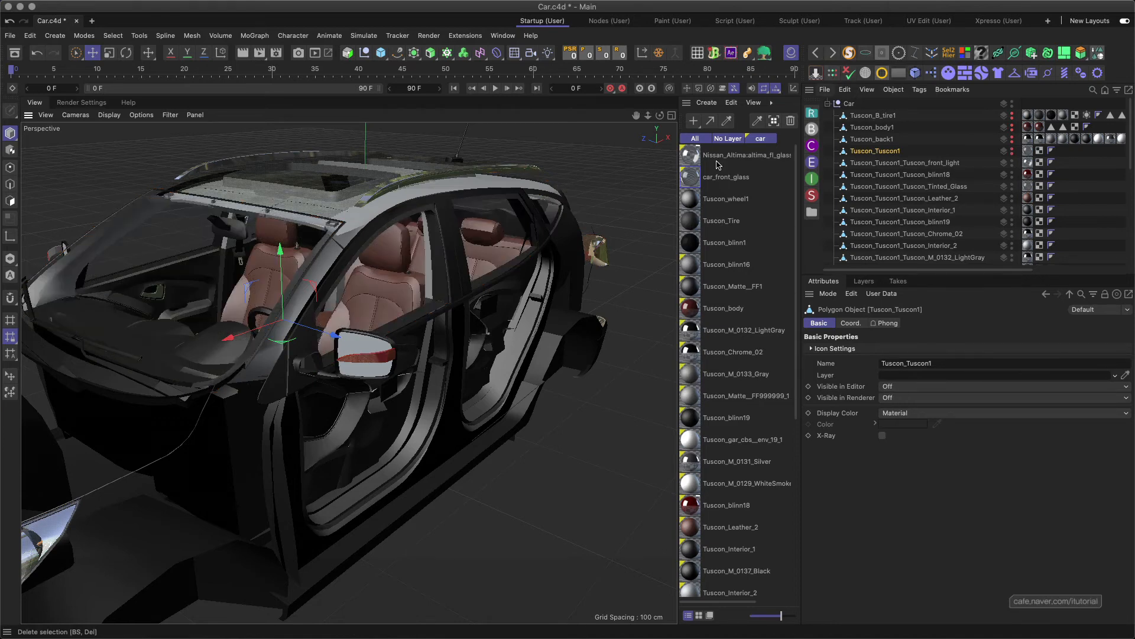
Select the car's leather seats and isolate them with their material.
click(400, 283)
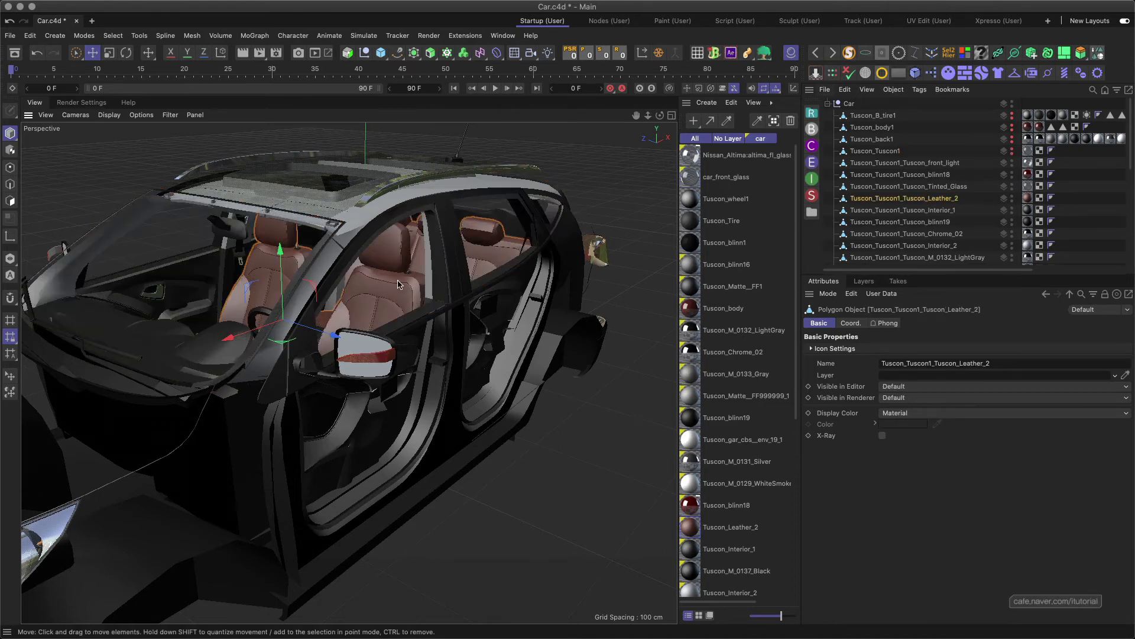
click(849, 52)
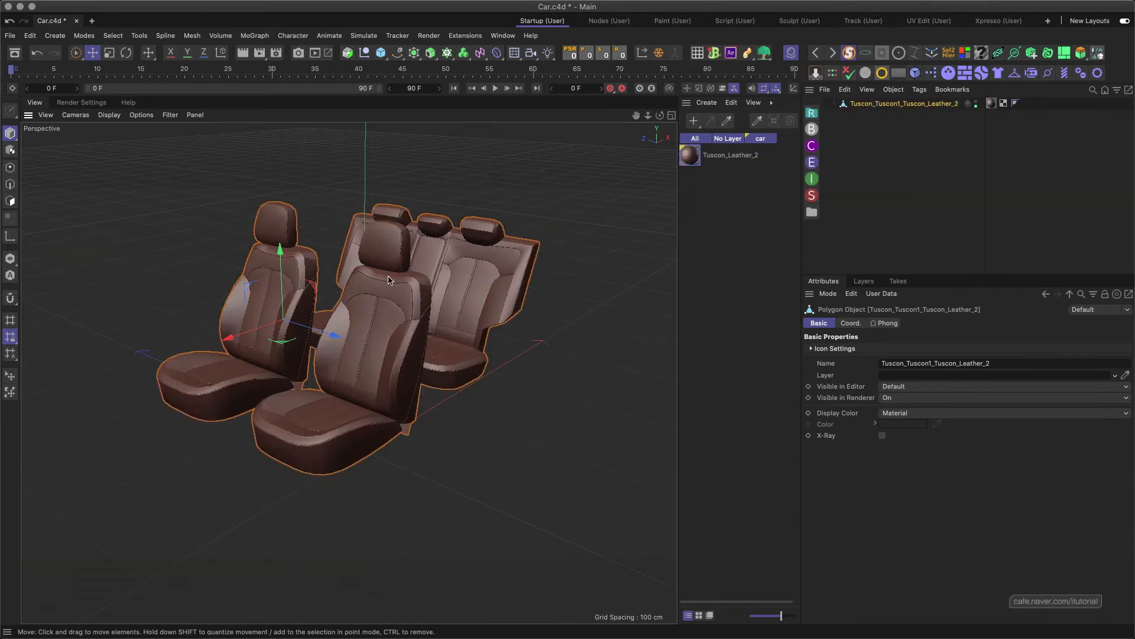
alt+drag(424, 295, 372, 320)
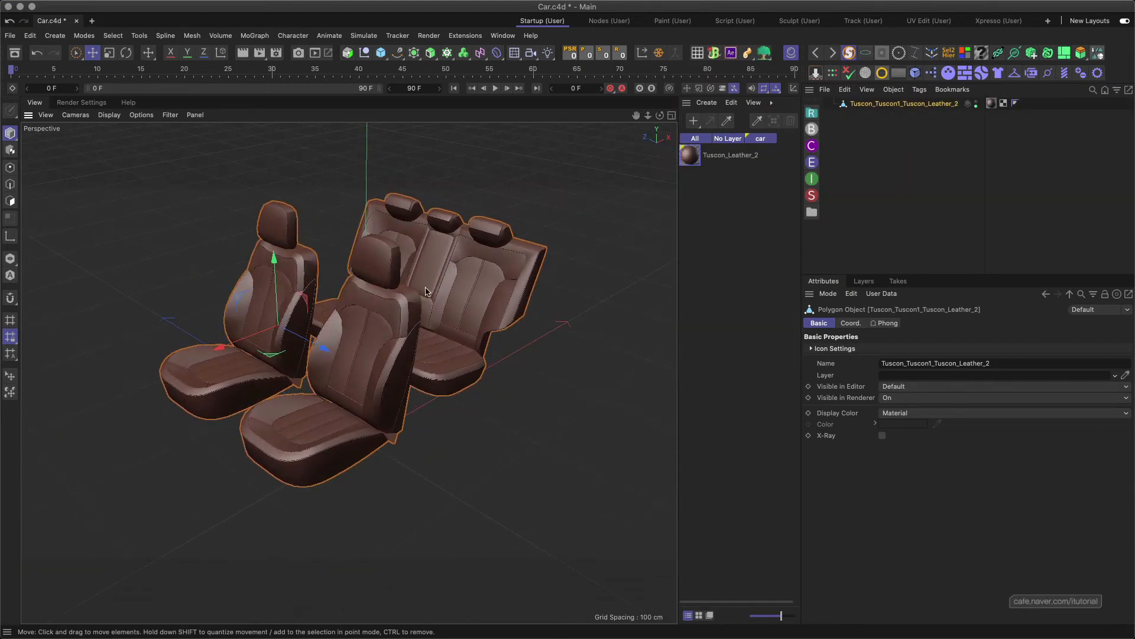
Change the color of the Tuscon_Leather_2 seat material to a warm off-white (H 46°, S 3%, V 94%).
double_click(692, 156)
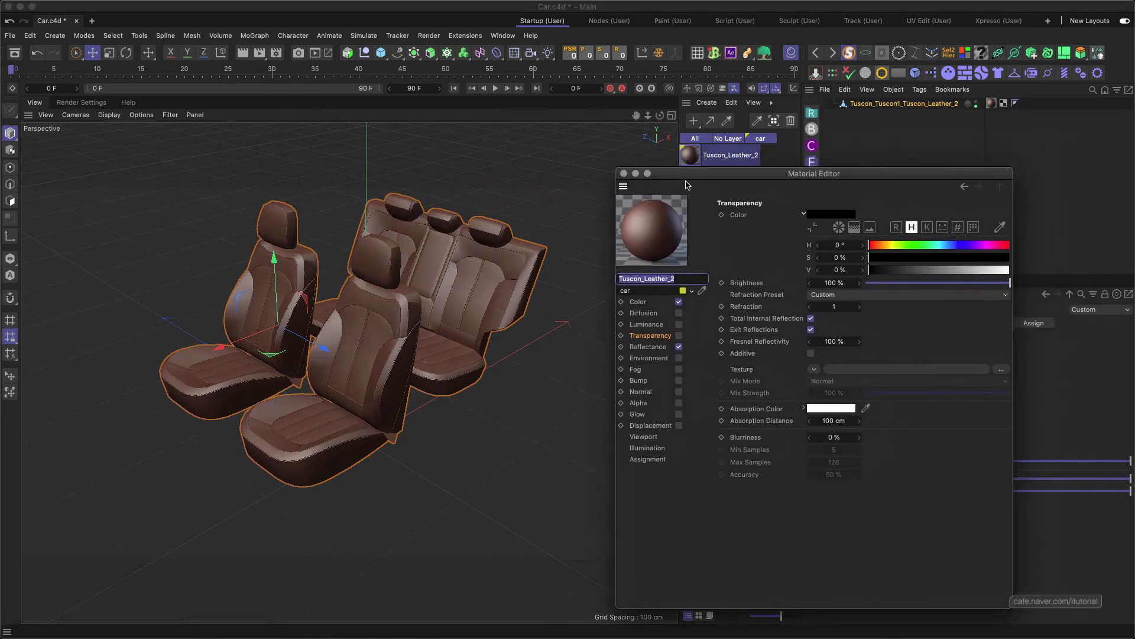
click(642, 303)
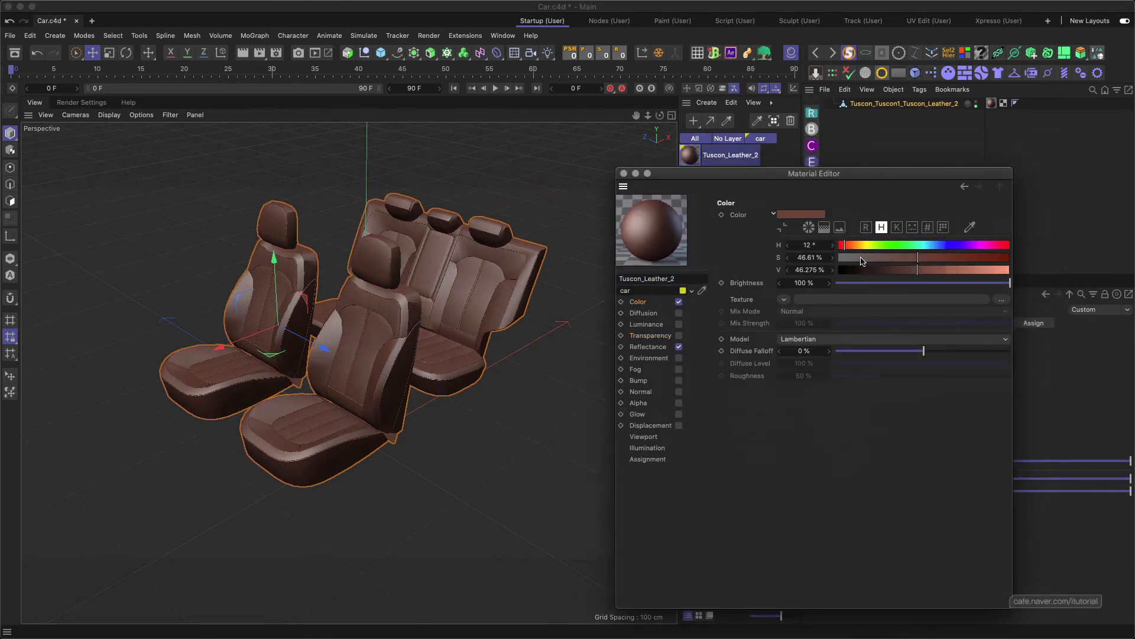
drag(862, 258, 1003, 270)
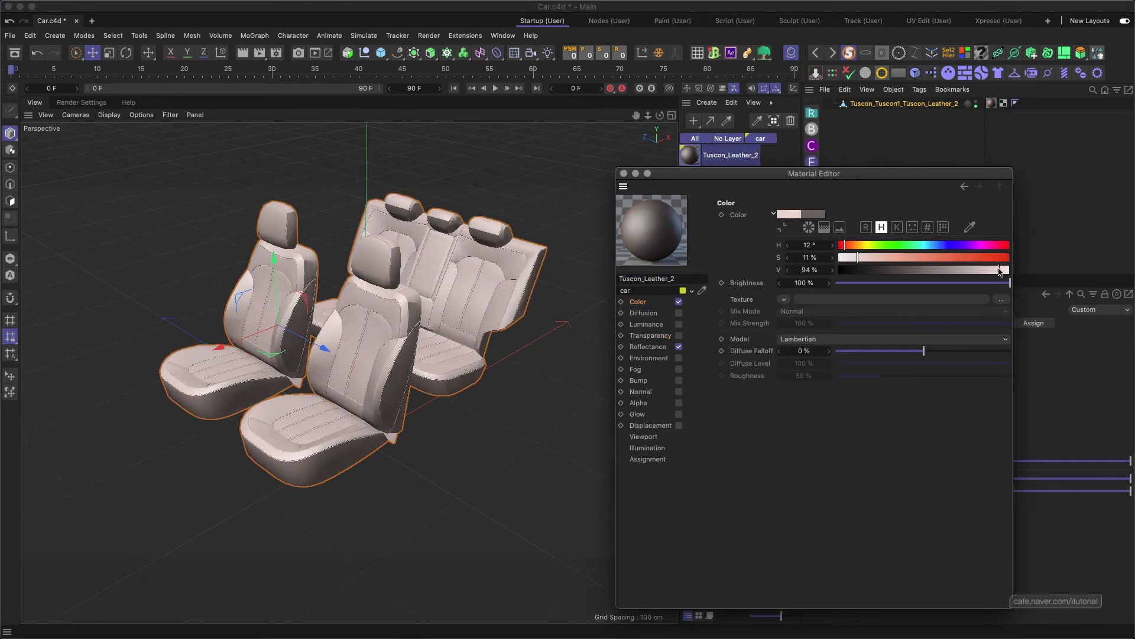
click(848, 256)
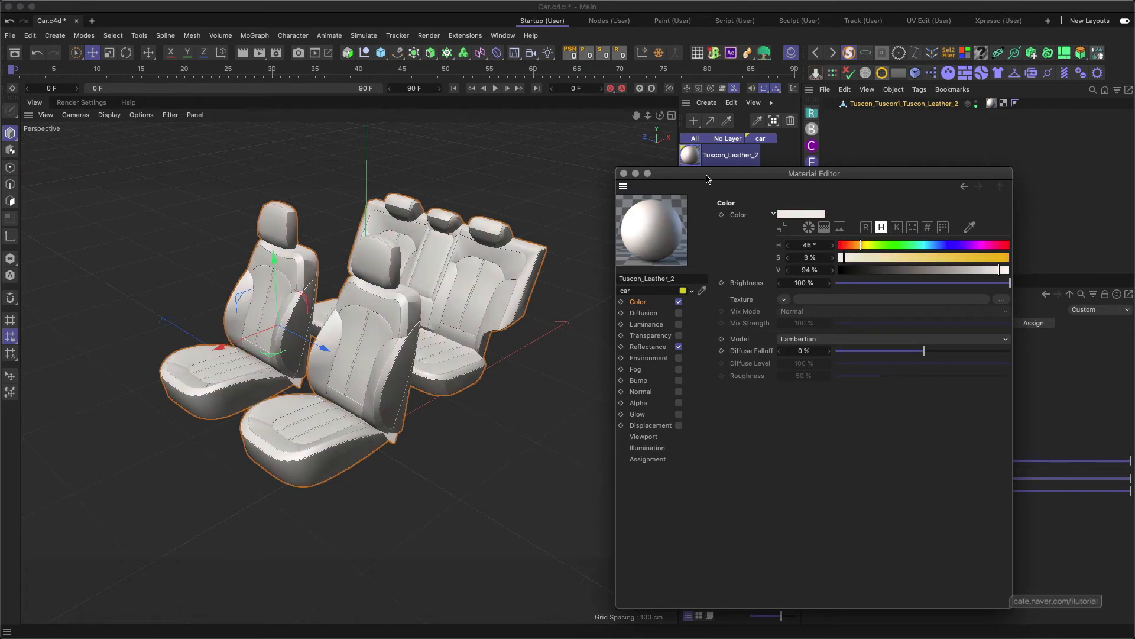
Close the Material Editor and end the isolation of the seats to show the whole car.
drag(707, 177, 736, 178)
click(652, 173)
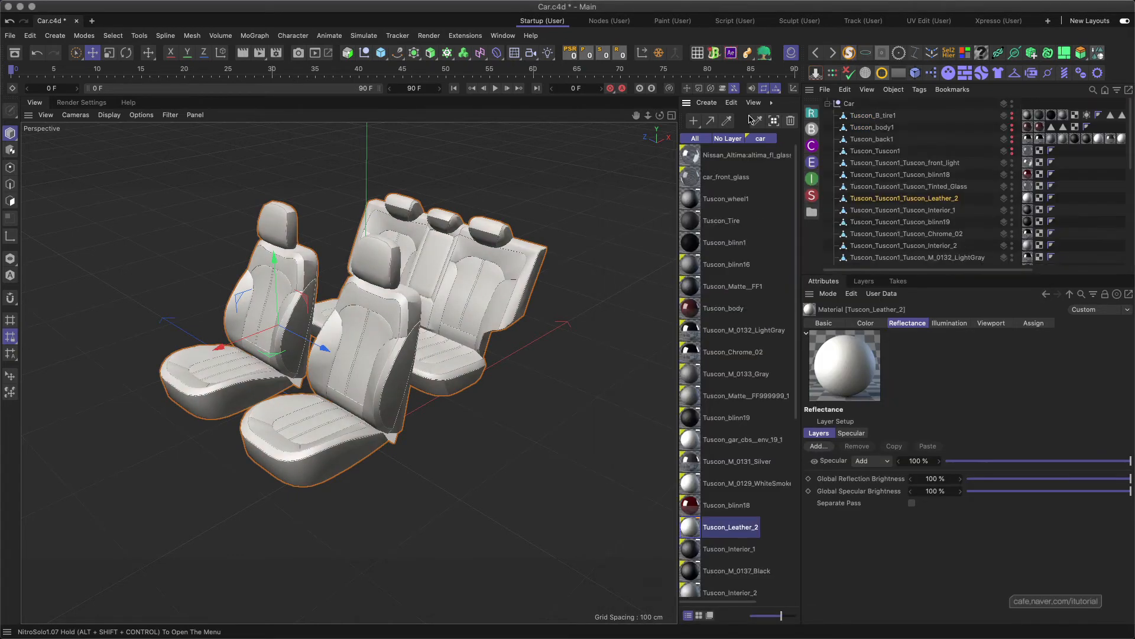
scroll(426, 302, down, 4)
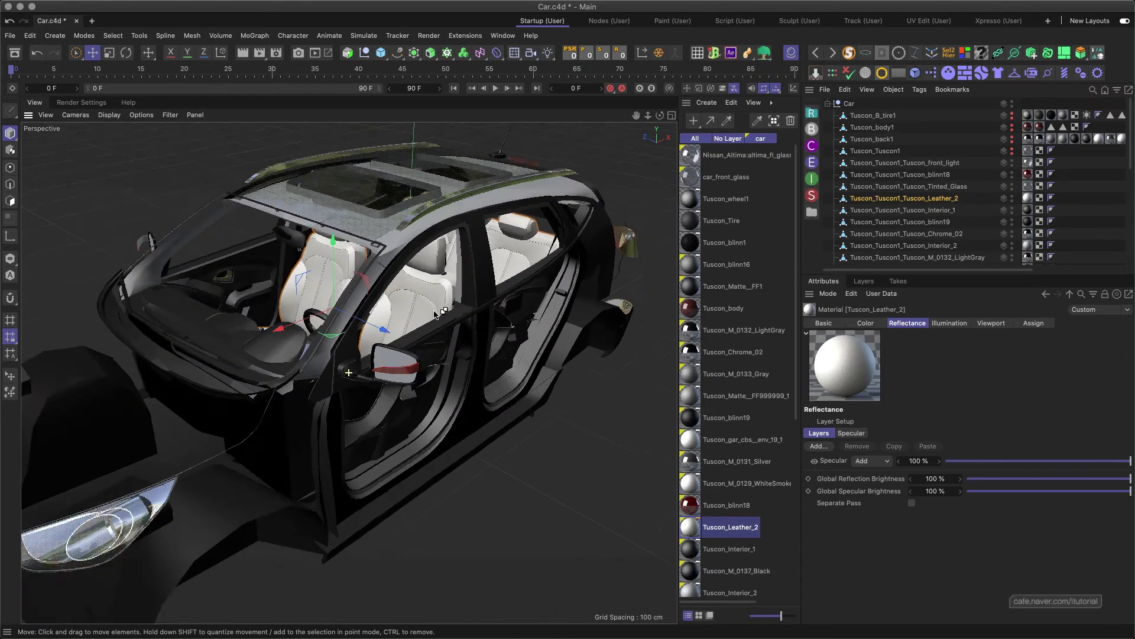
alt+drag(469, 320, 395, 370)
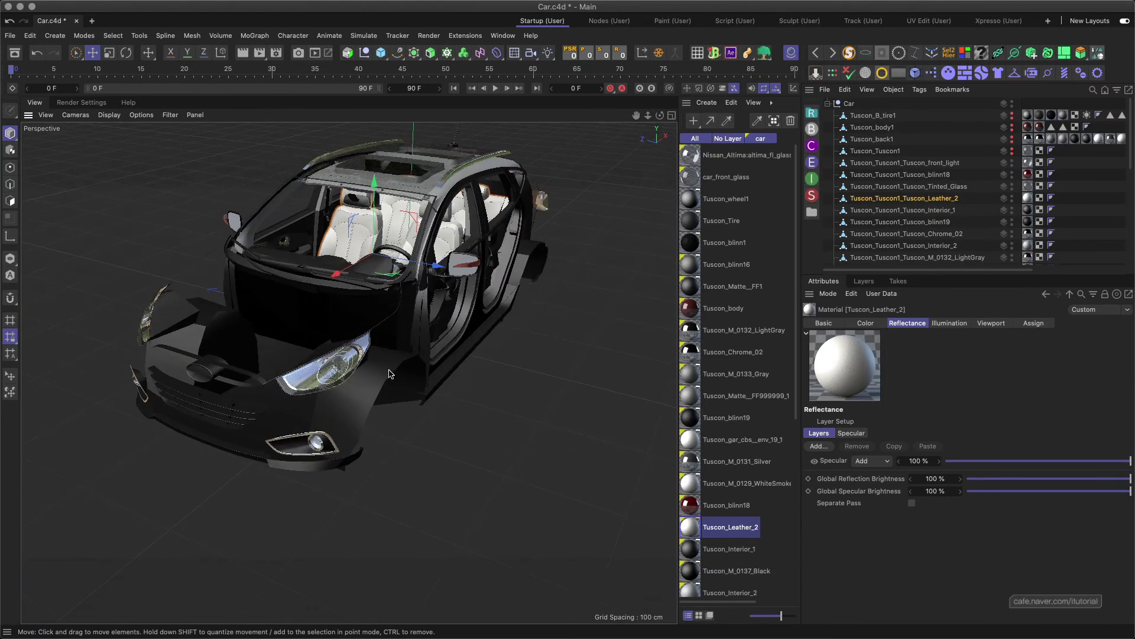
Isolate the car's black body frame and open its Tuscon_blinn19 material for editing.
click(403, 369)
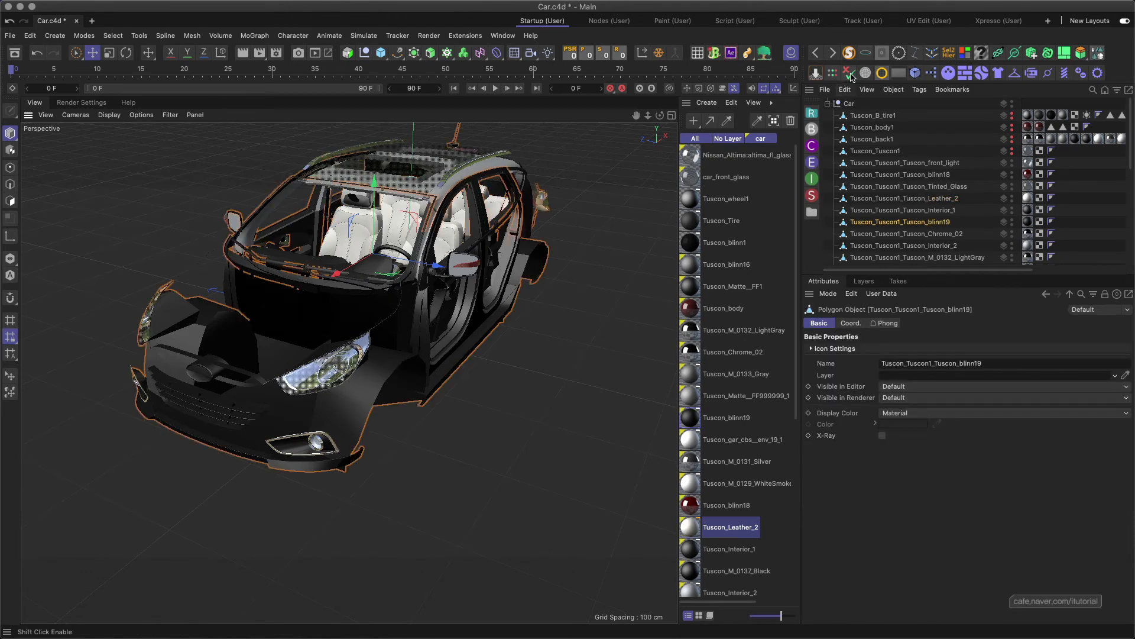
click(848, 52)
double_click(690, 156)
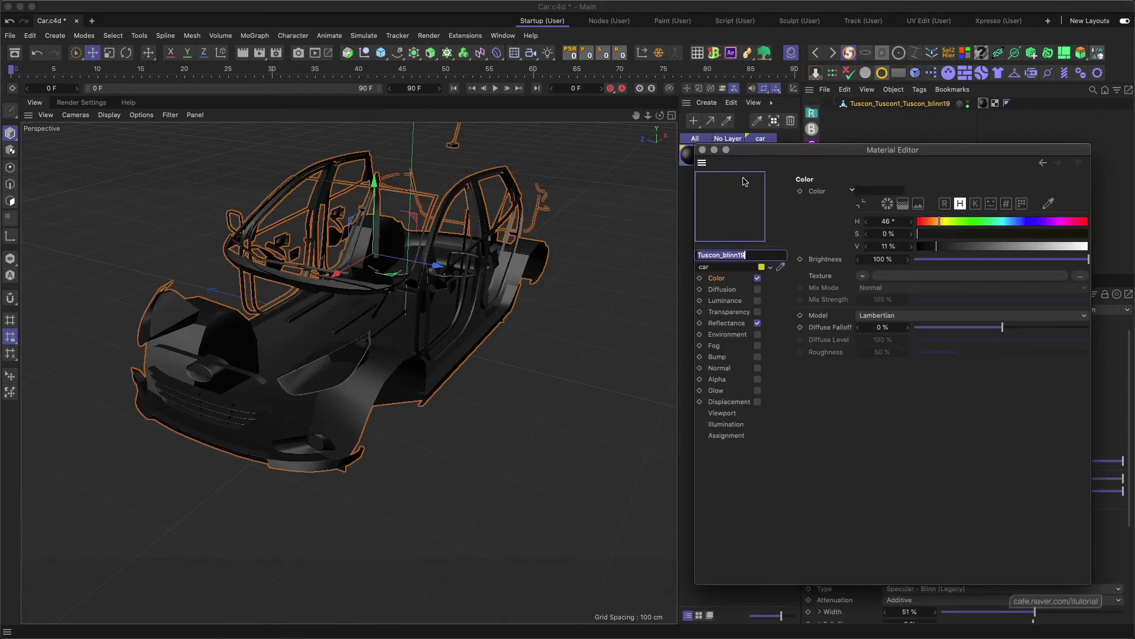
Set the specular layer color in the Tuscon_blinn19 material's reflectance to dark gray (R 88, G 83, B 83).
click(636, 375)
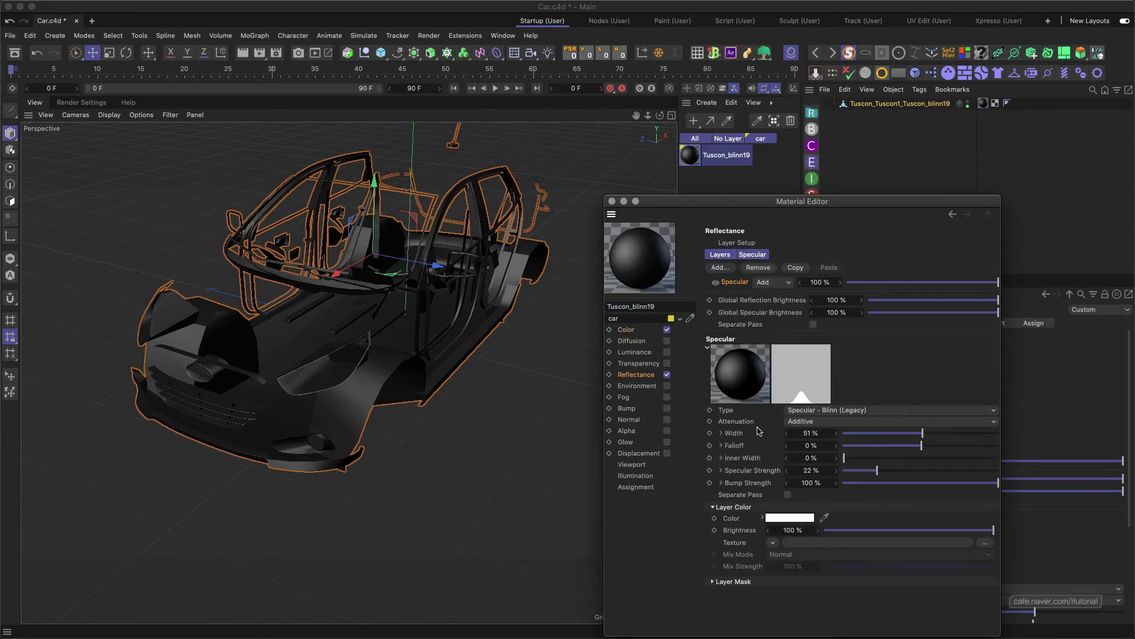
click(788, 526)
drag(682, 610, 673, 602)
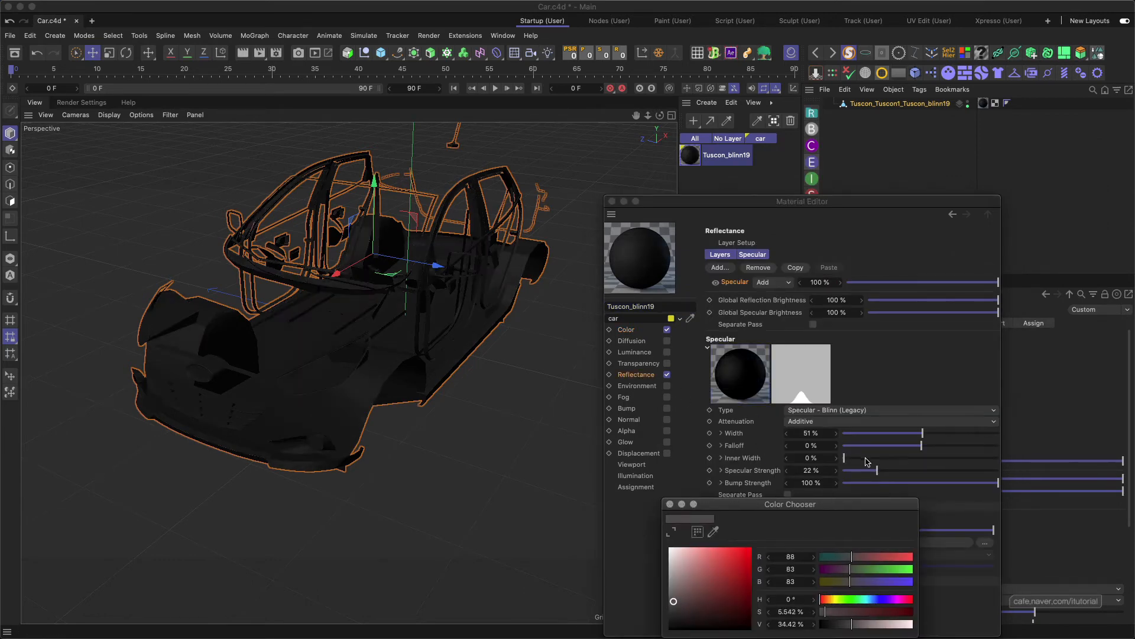
click(669, 504)
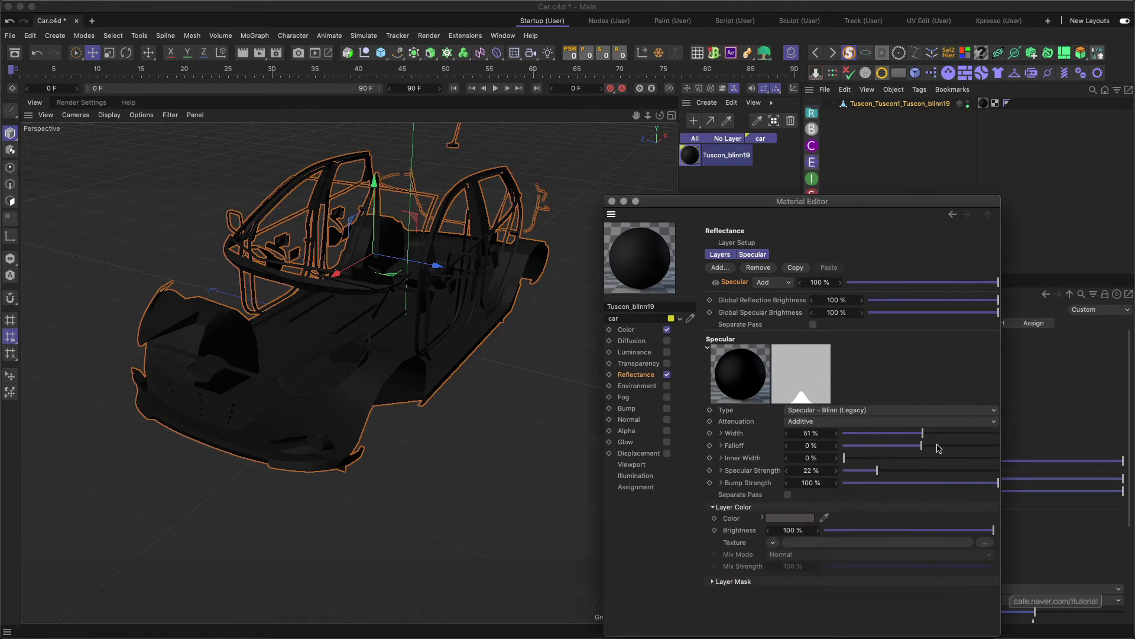
Set the frame material's specular falloff to 51%, inner width to 18%, specular strength to 26% and width to 26%.
drag(922, 448, 940, 447)
drag(850, 459, 873, 461)
drag(942, 446, 961, 445)
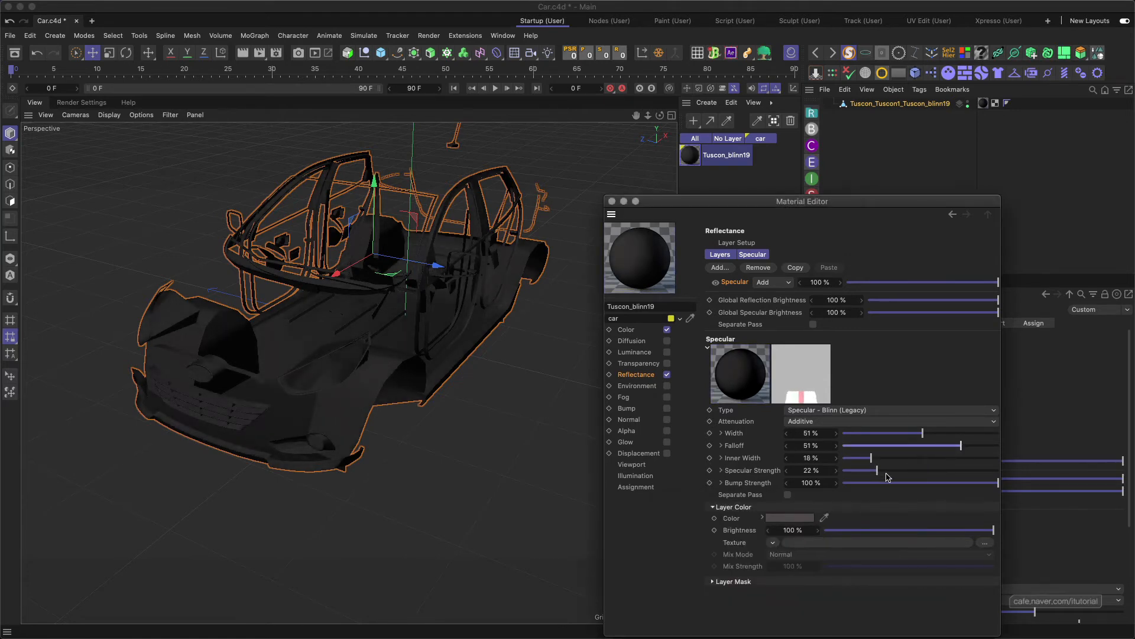
drag(876, 473, 884, 470)
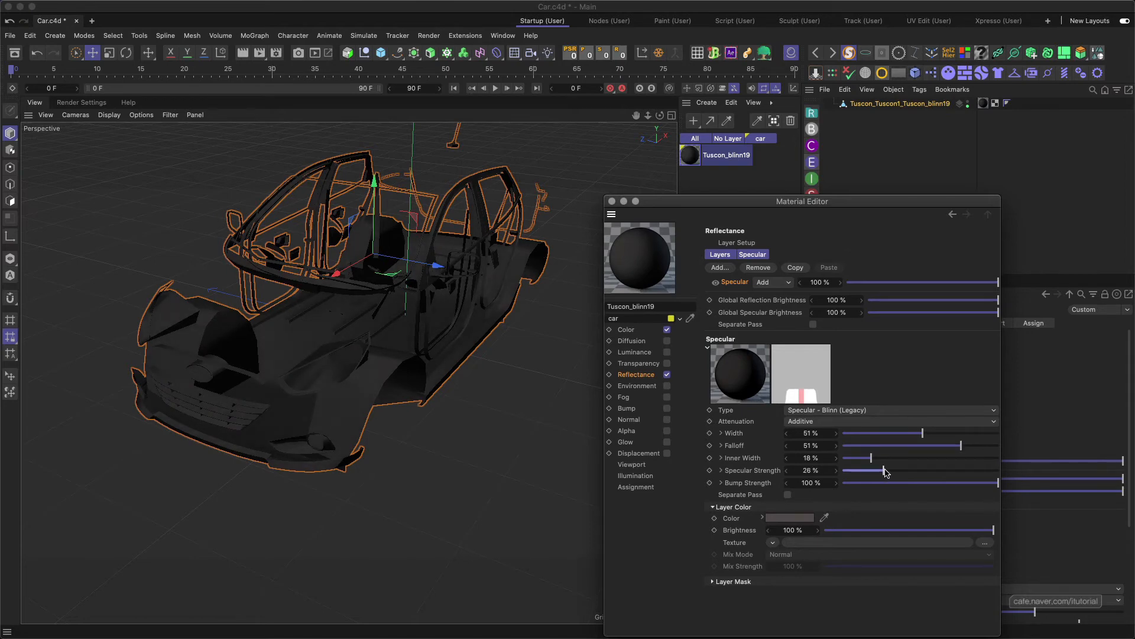
mouse_move(923, 433)
mouse_down()
mouse_move(874, 433)
mouse_move(883, 434)
mouse_up()
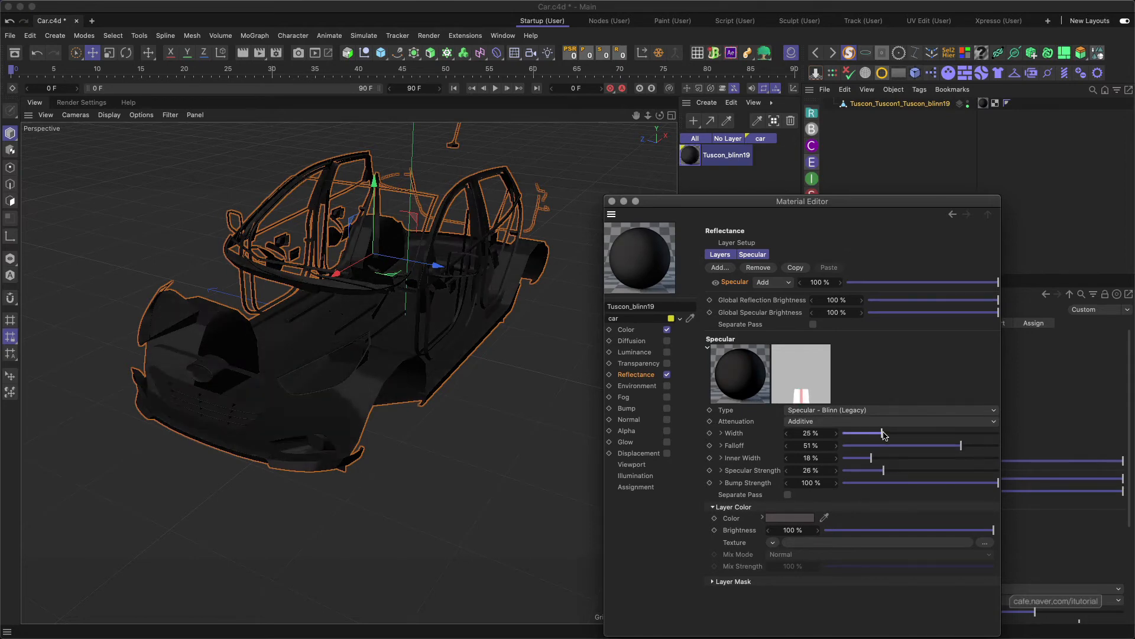
mouse_move(465, 288)
alt+mouse_down()
mouse_move(408, 277)
mouse_move(455, 285)
alt+mouse_up()
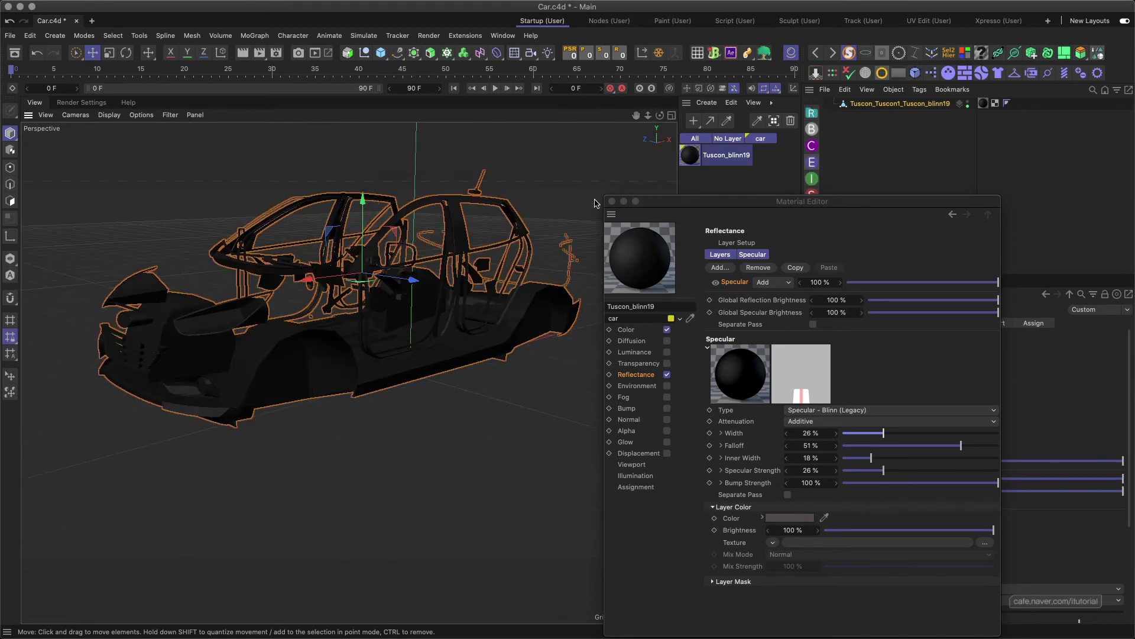
Close the Material Editor and end the isolation of the black body frame to show the other car parts.
click(613, 201)
click(850, 54)
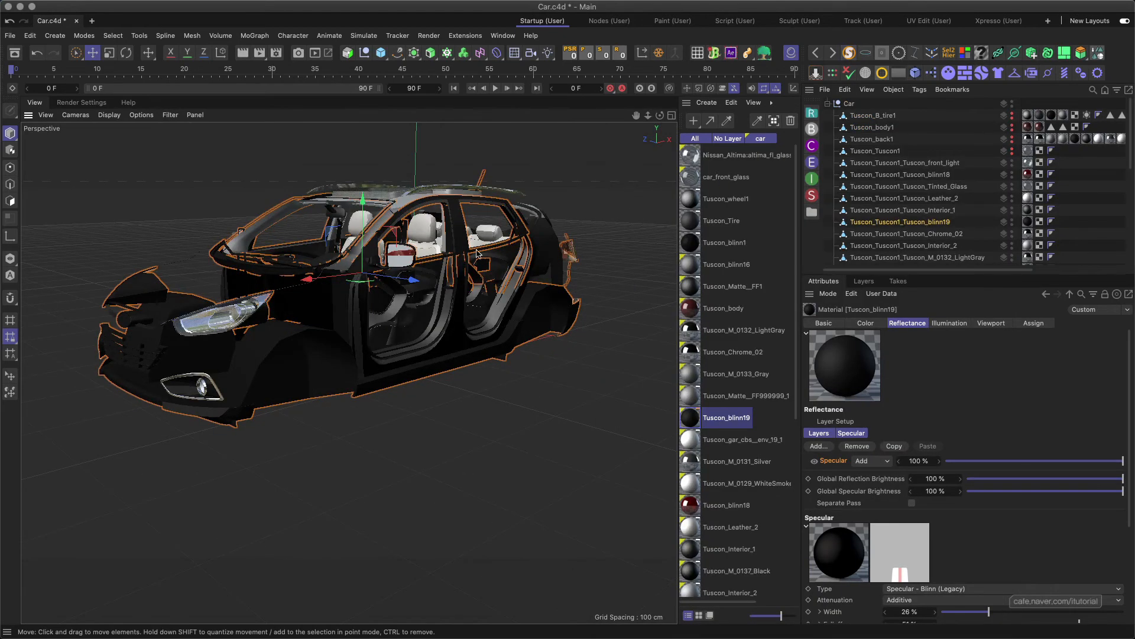
alt+right_drag(430, 281, 417, 300)
alt+middle_drag(419, 282, 431, 271)
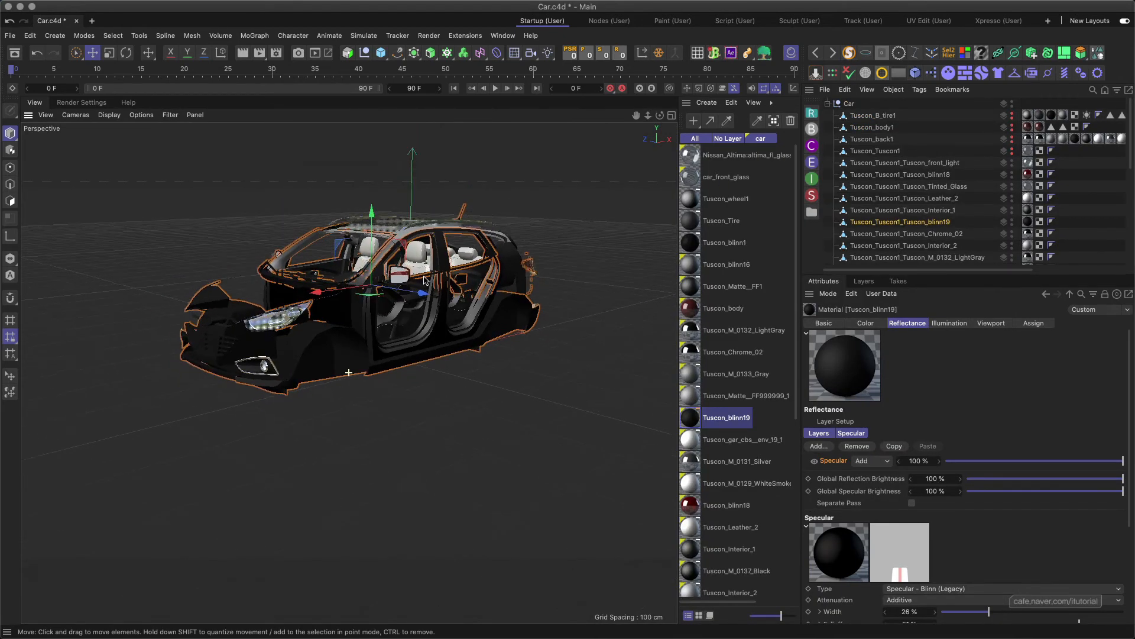
alt+drag(431, 270, 446, 314)
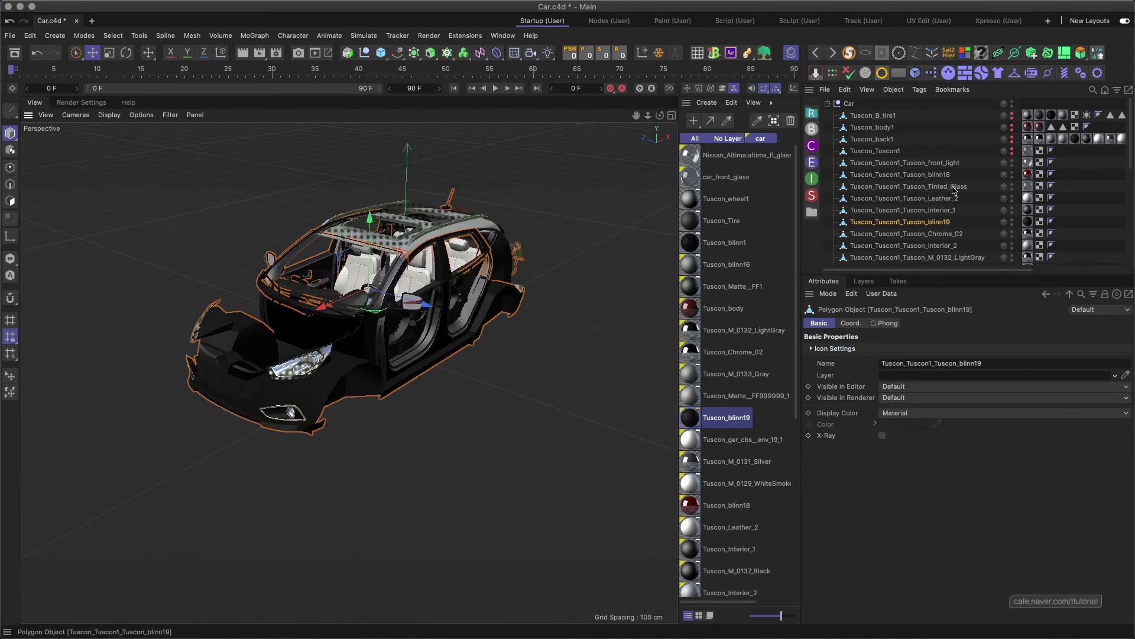
Unhide Tuscon_Tuscon1 and merge it with all of its split-off material parts back into a single object.
click(904, 153)
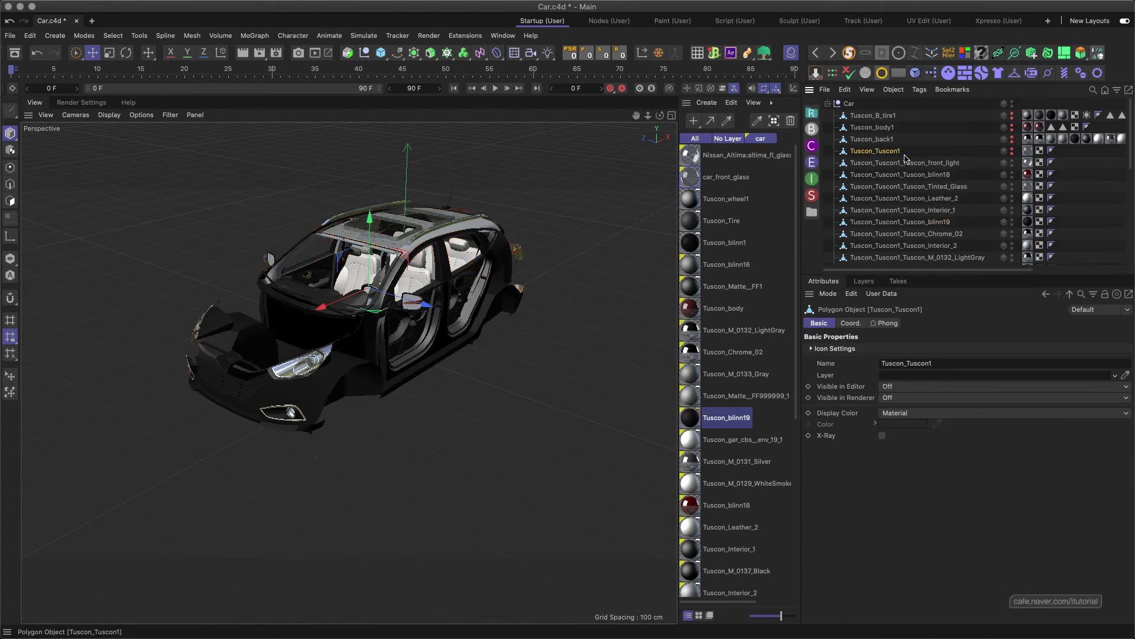
click(833, 73)
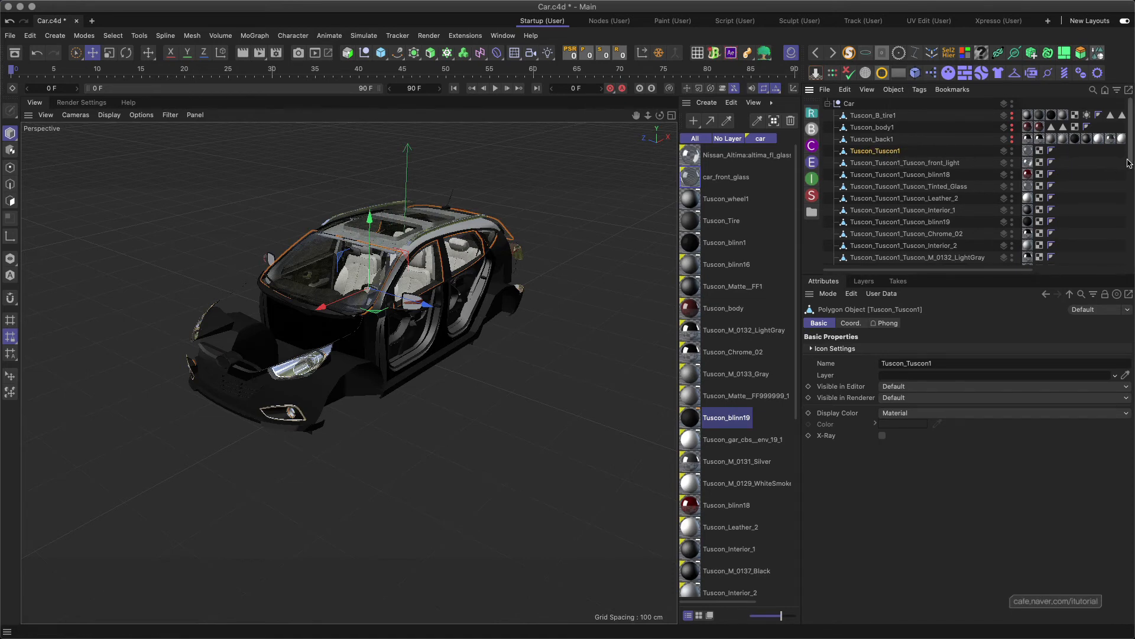
scroll(951, 236, down, 5)
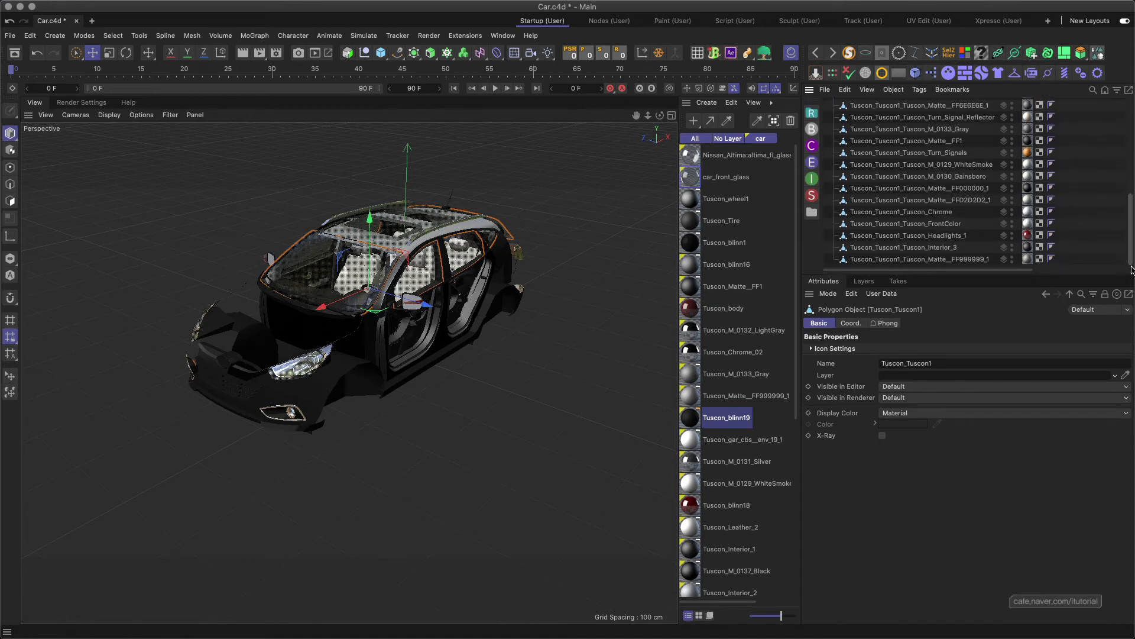
shift+click(922, 260)
drag(1130, 204, 1132, 106)
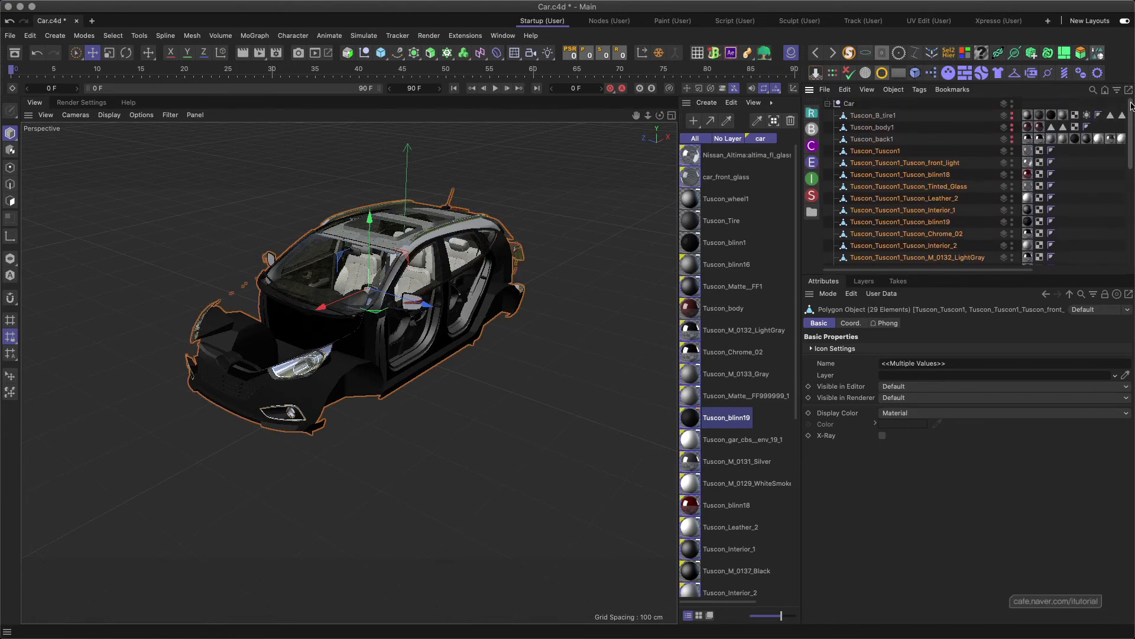
click(676, 53)
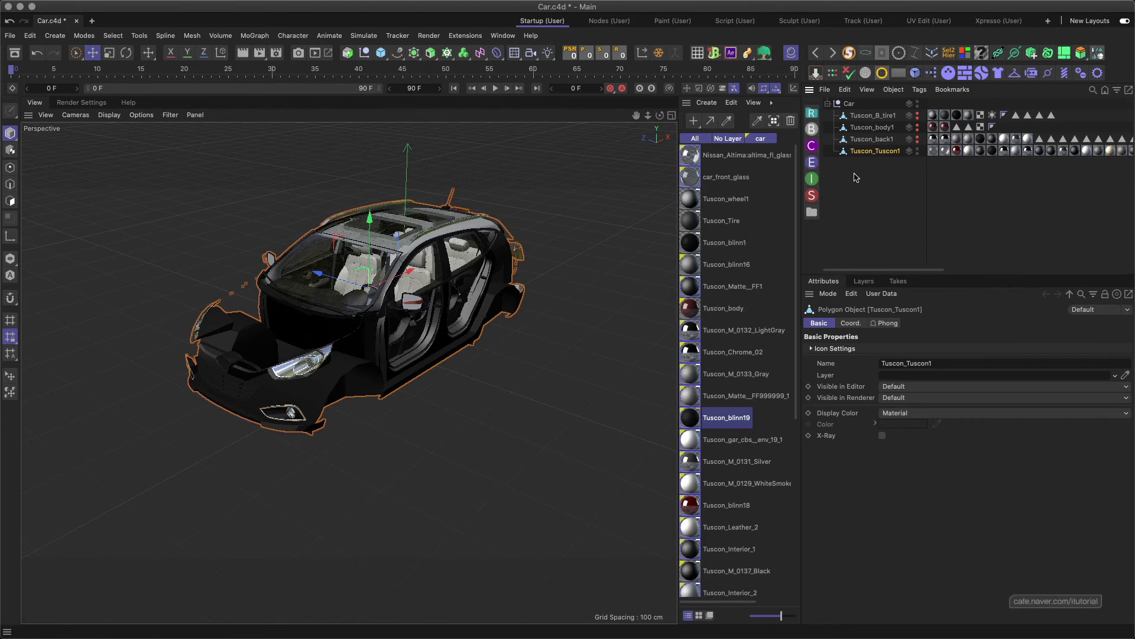
Unhide the Tuscon_body1 object and examine its Tuscon_body material tag and polygon selection tag.
click(871, 127)
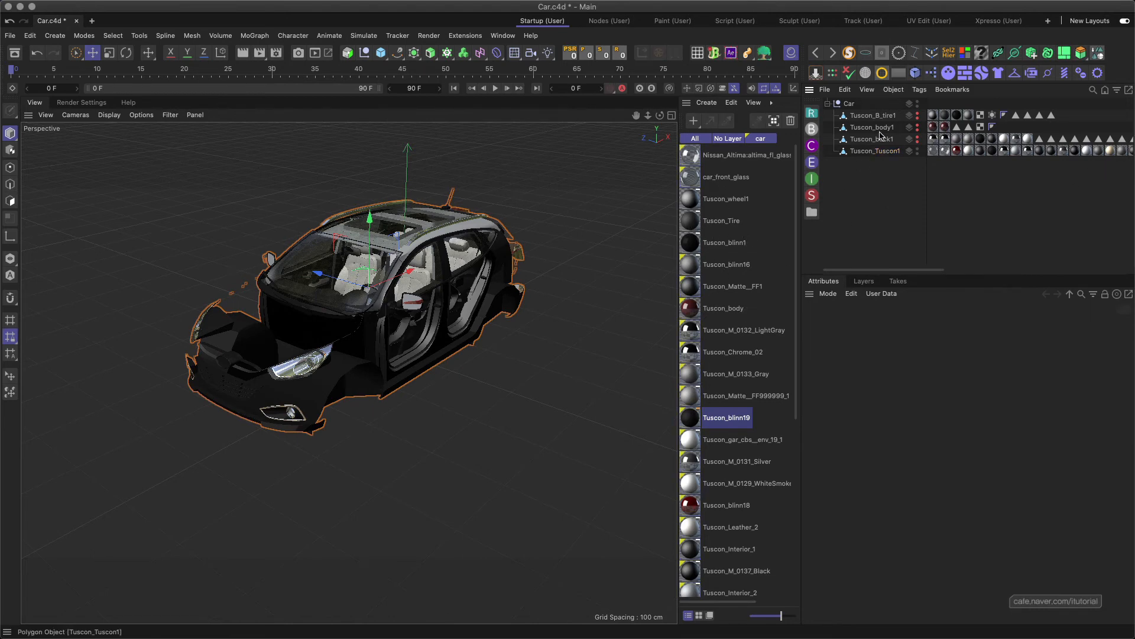
click(833, 73)
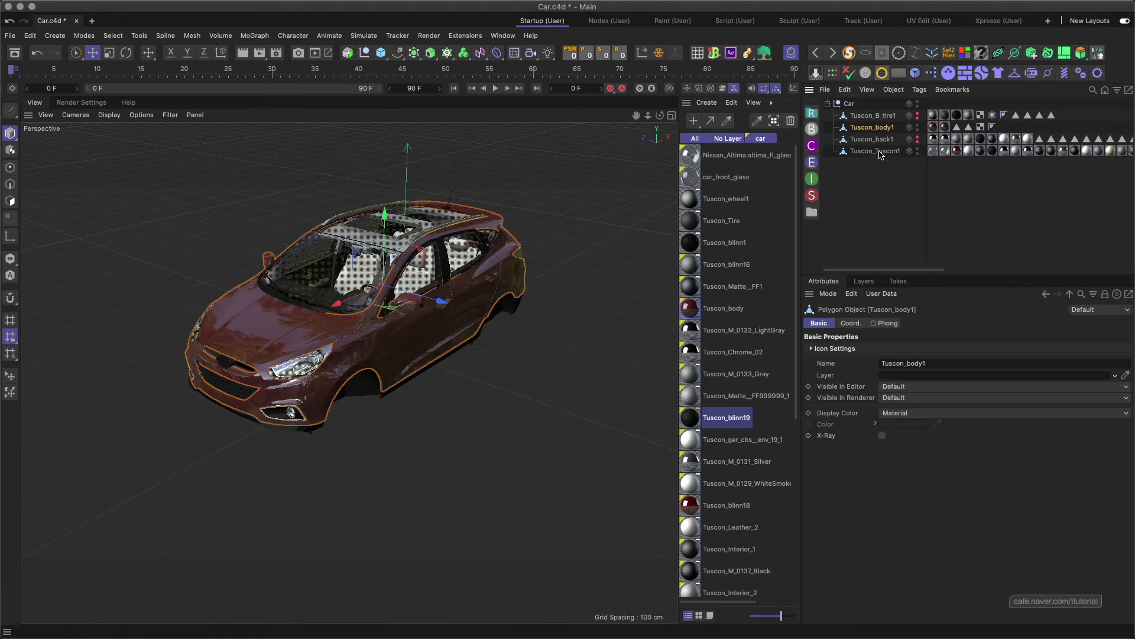
click(933, 127)
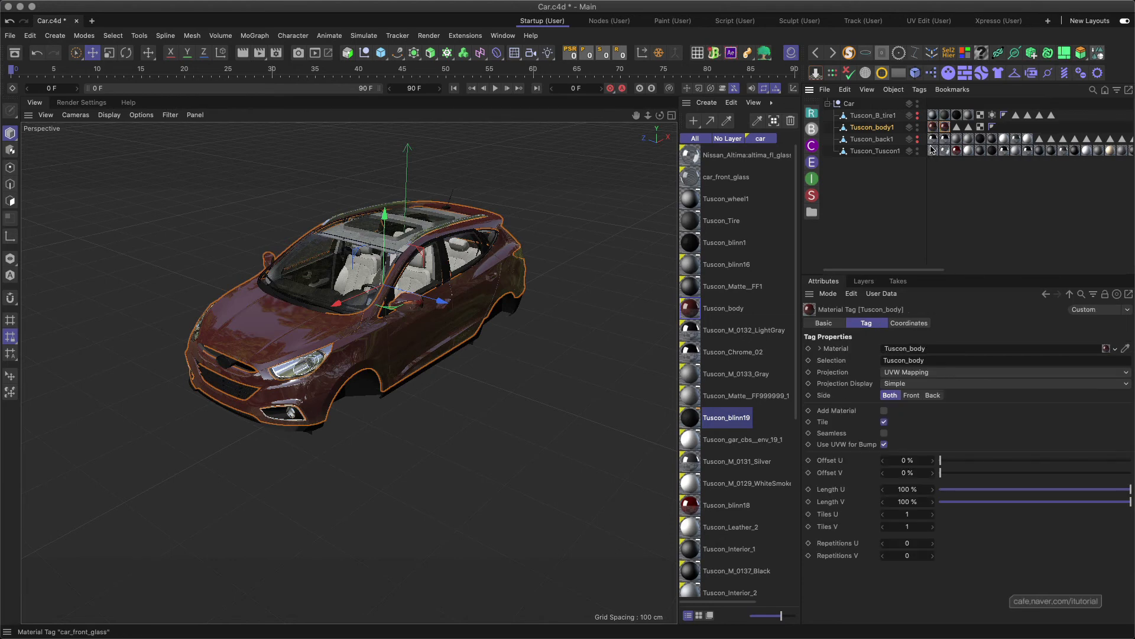
click(968, 127)
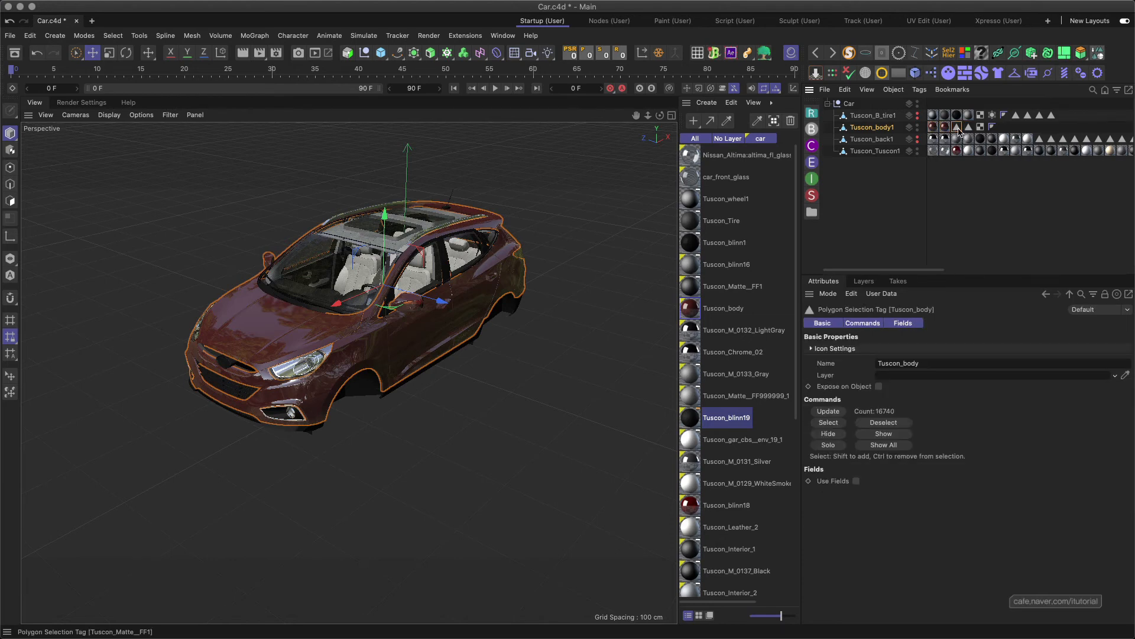
Isolate Tuscon_body1 to examine its second material and selection tags, and return to the whole car.
click(871, 127)
click(849, 53)
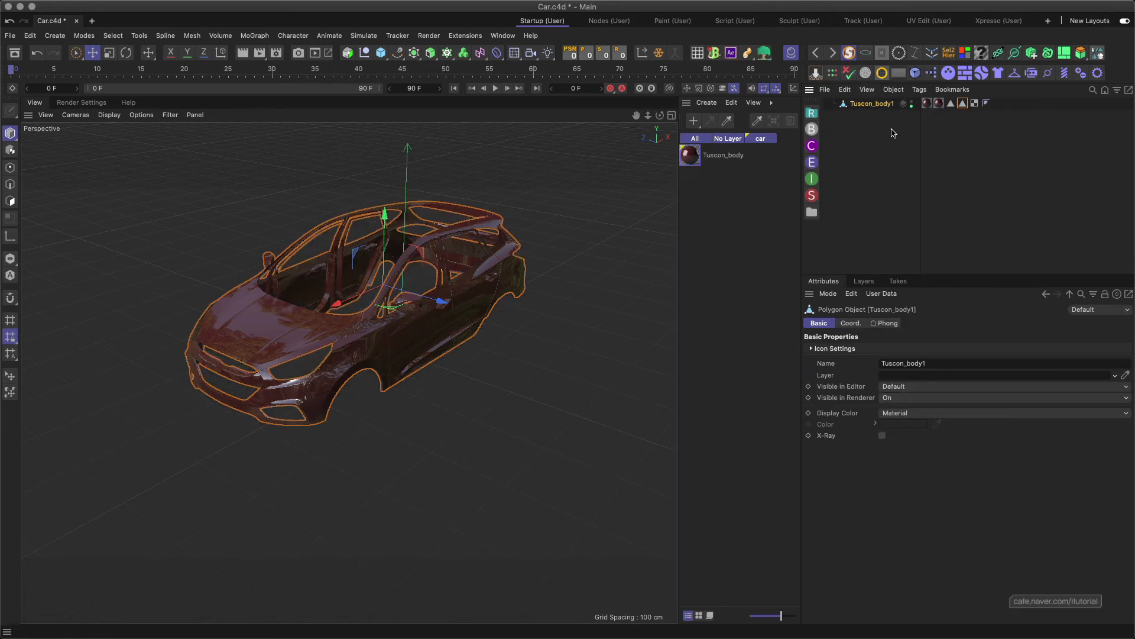
click(939, 103)
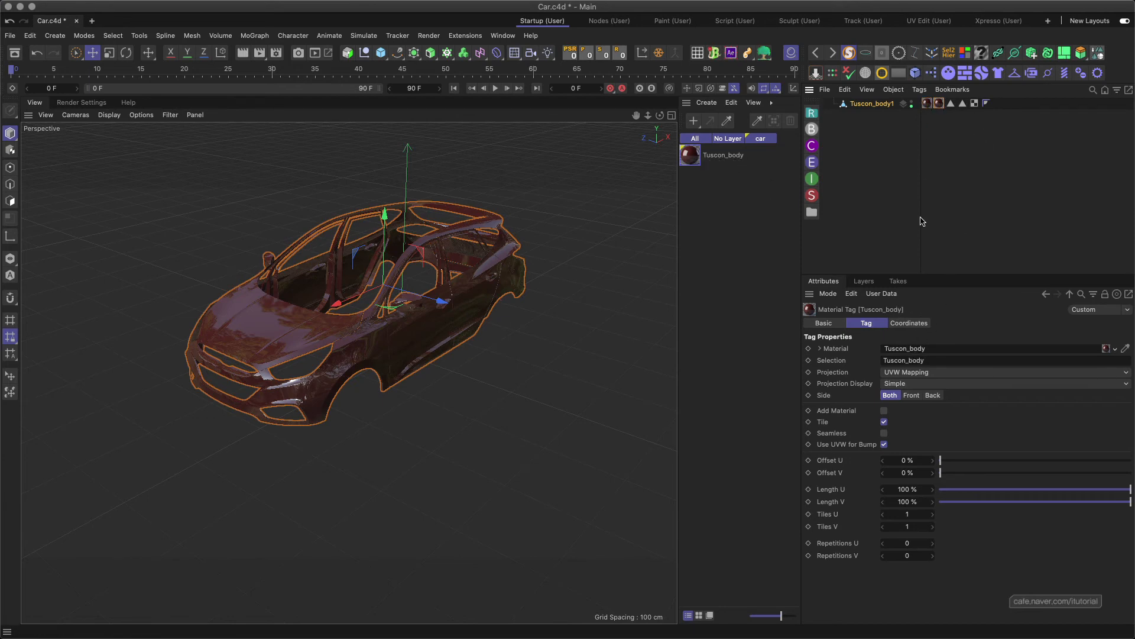
click(963, 103)
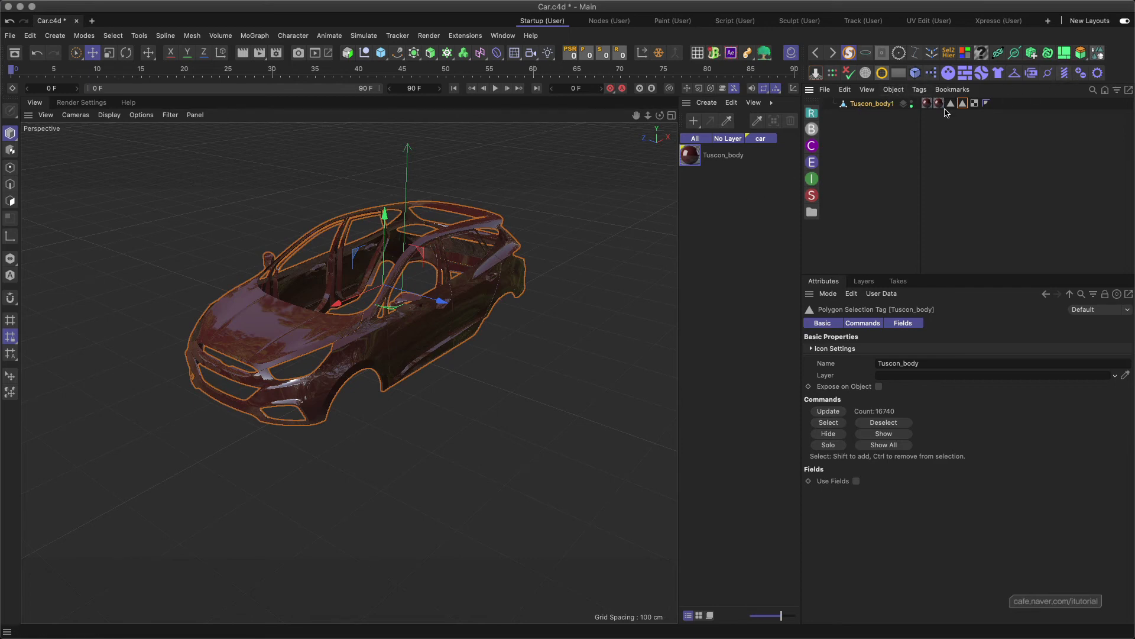
click(850, 53)
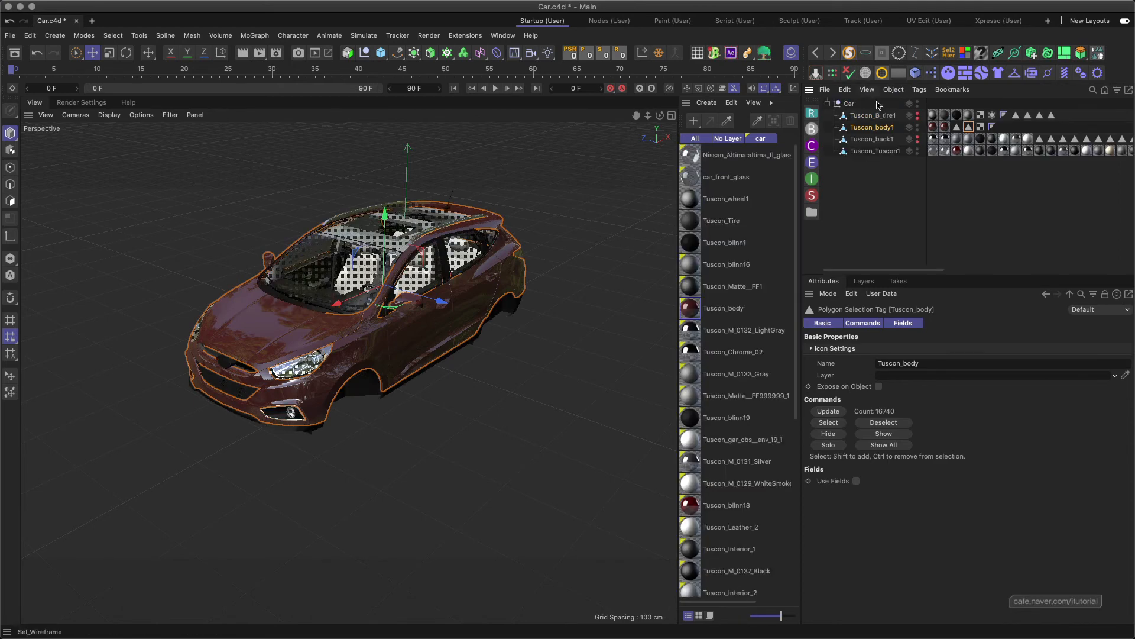
Split Tuscon_body1 into separate objects by material.
click(870, 181)
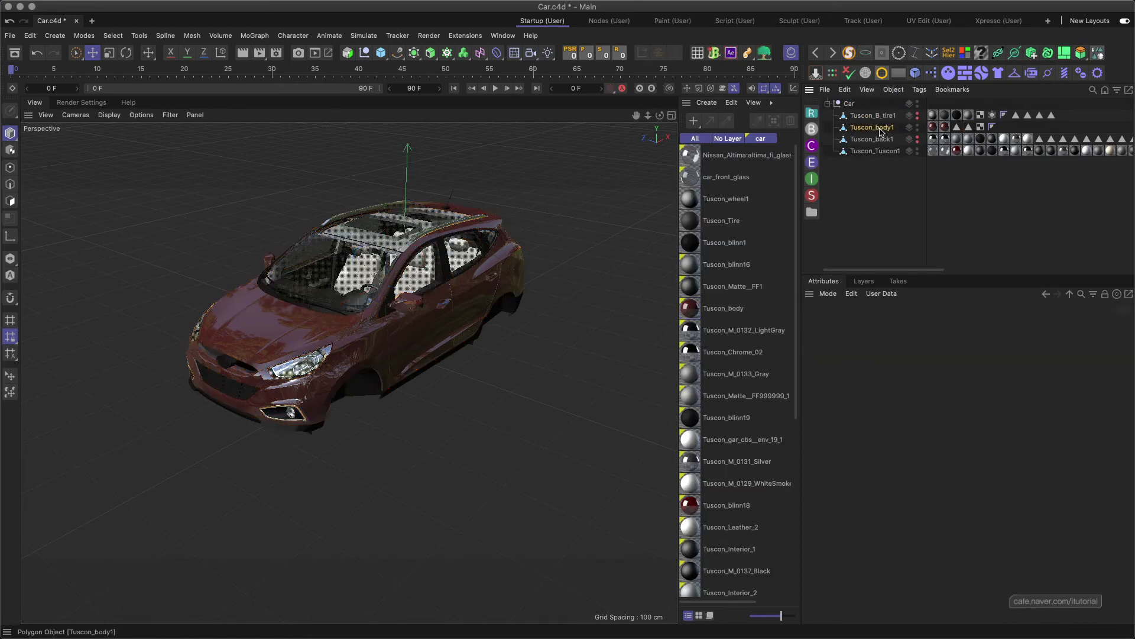
click(879, 127)
click(1100, 56)
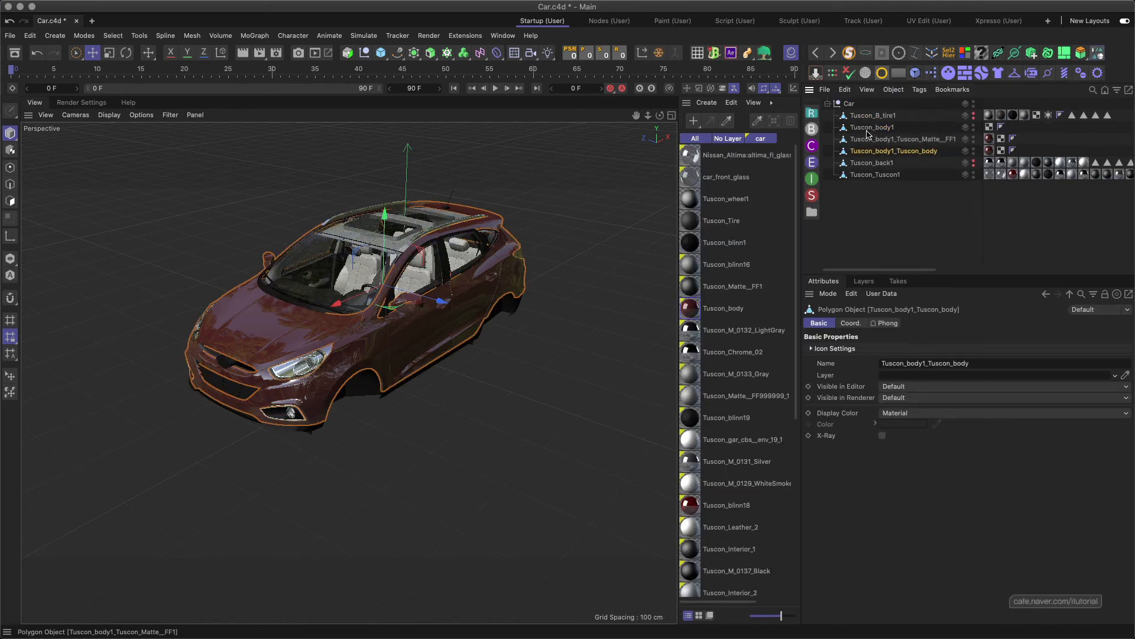
Isolate the original Tuscon_body1 object to check it for leftover geometry, end the isolation and delete the object.
click(893, 131)
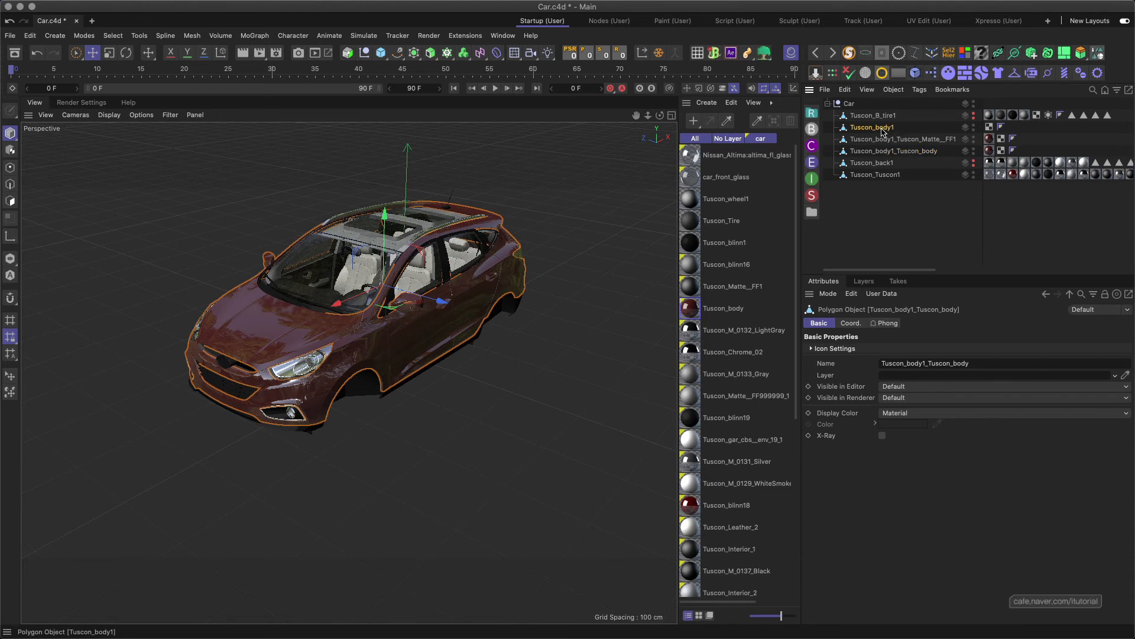
click(850, 55)
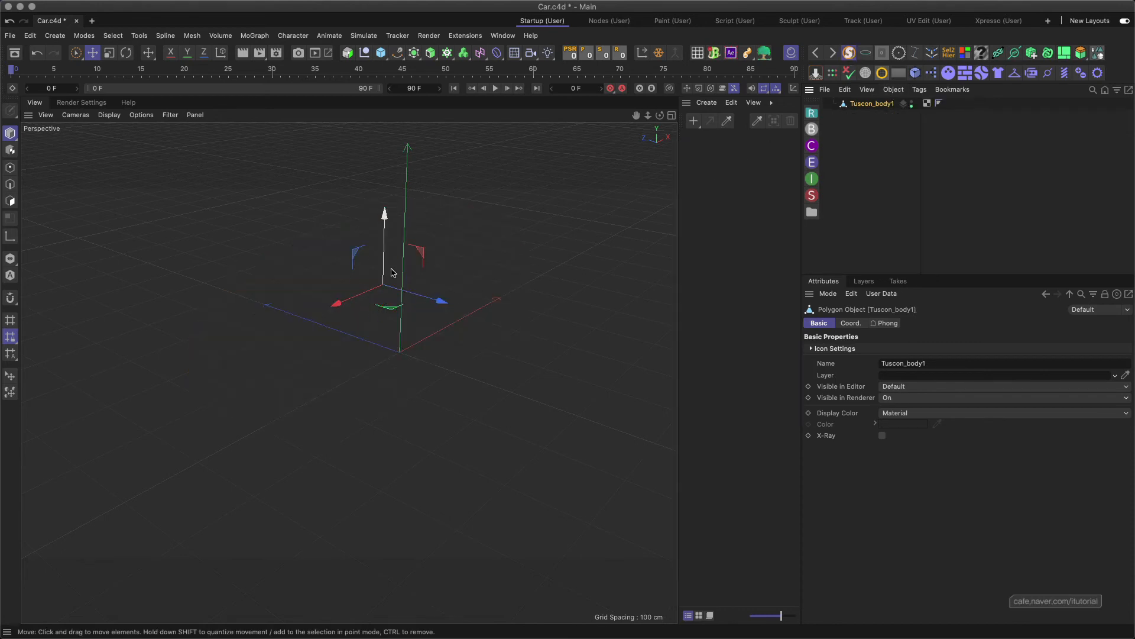
mouse_move(406, 305)
alt+mouse_down()
mouse_move(336, 280)
mouse_move(399, 316)
alt+mouse_up()
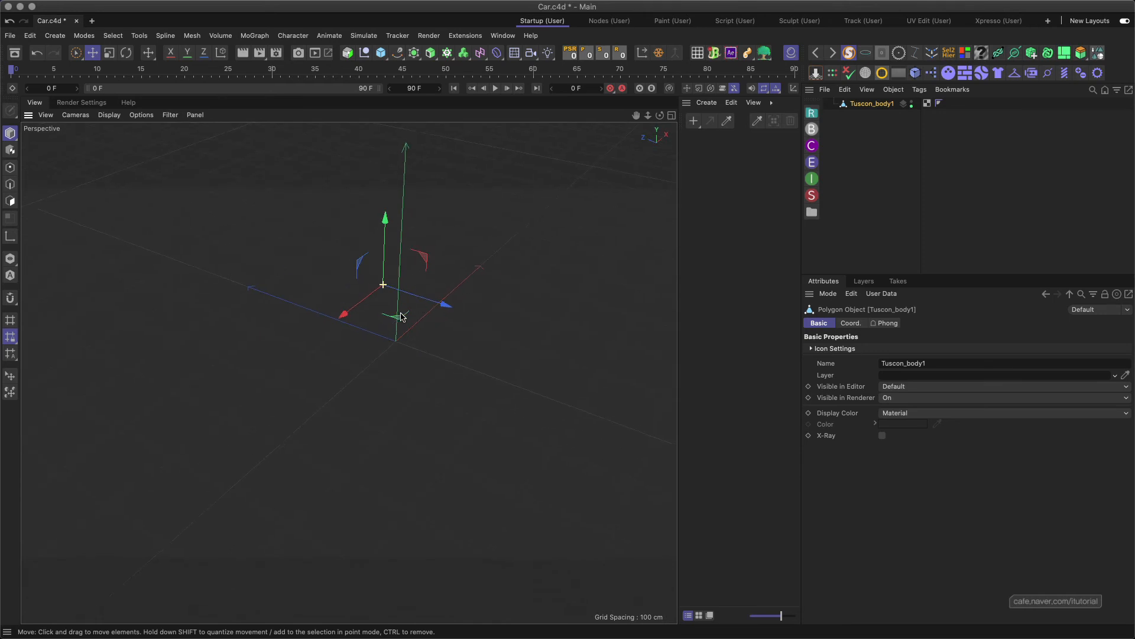
click(849, 54)
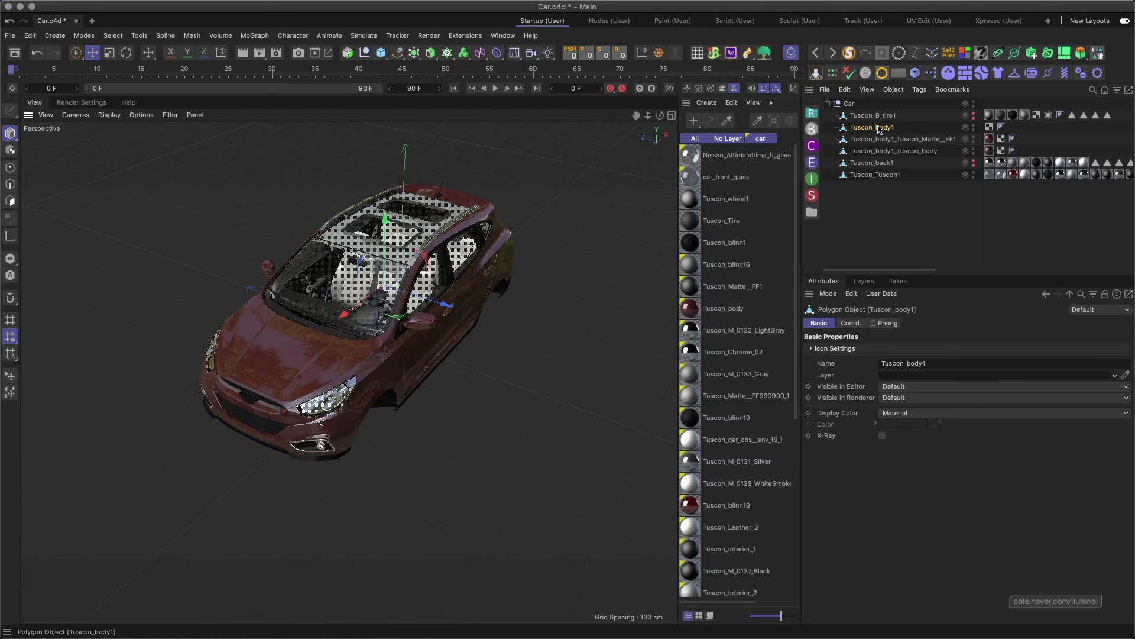
key(Delete)
Isolate Tuscon_body1_Tuscon_Matte__FF1 to examine which parts it contains, and return to the whole car.
click(895, 127)
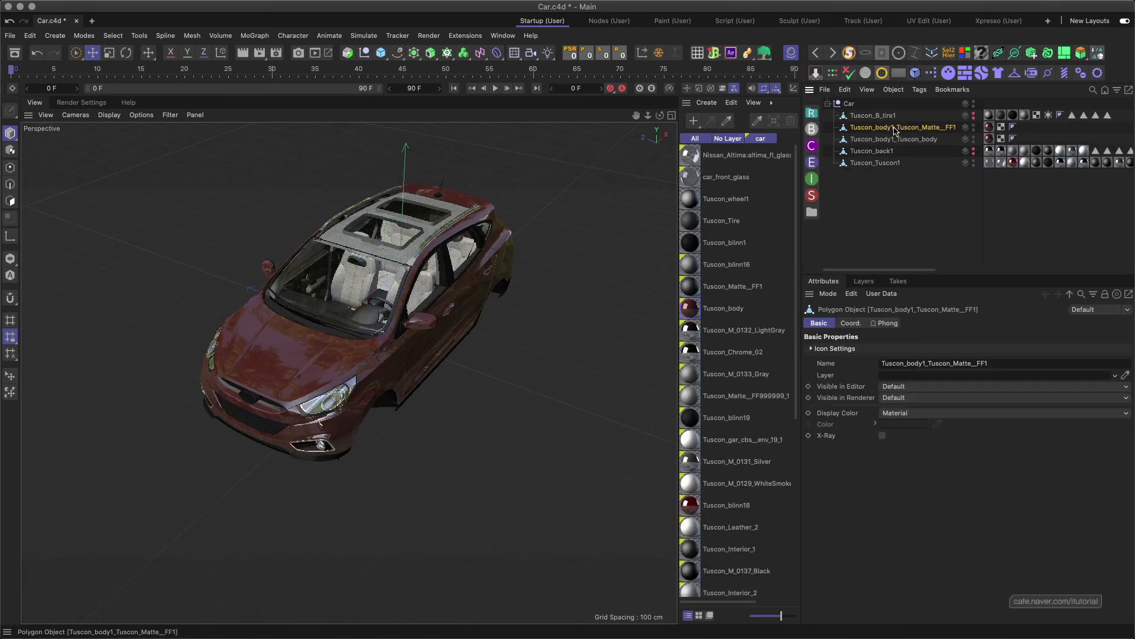
click(849, 53)
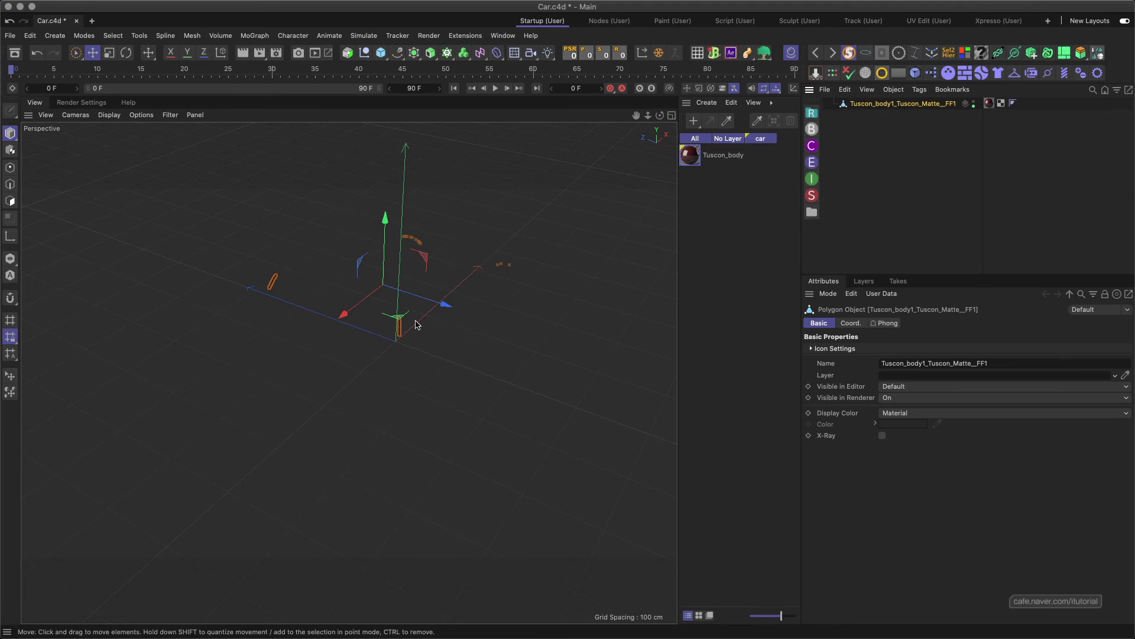
alt+right_drag(416, 324, 476, 284)
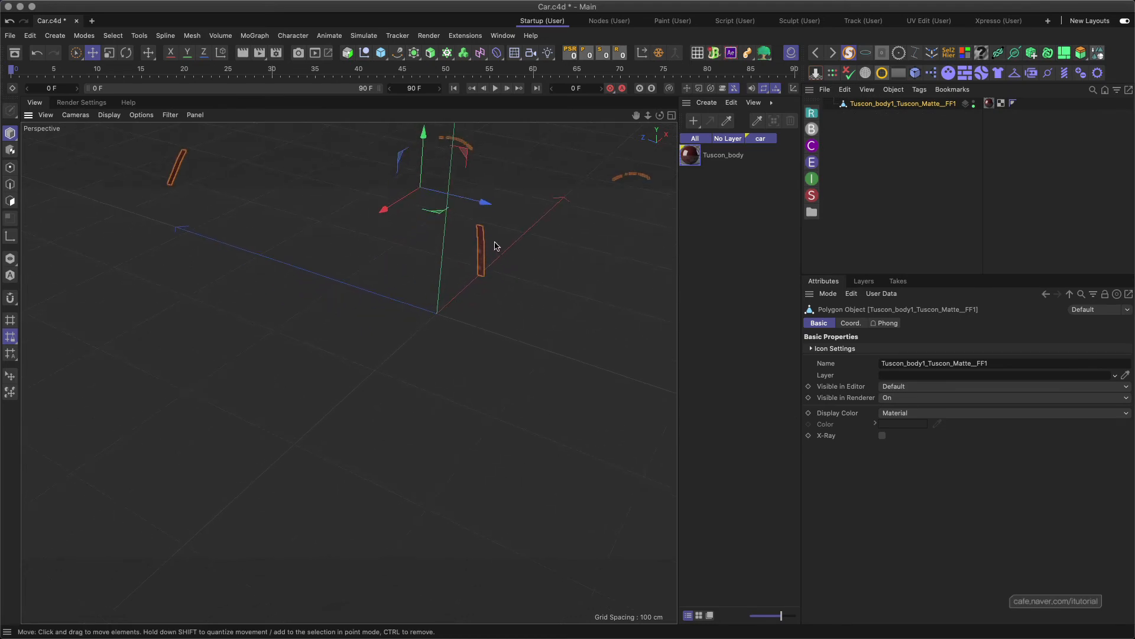
click(850, 54)
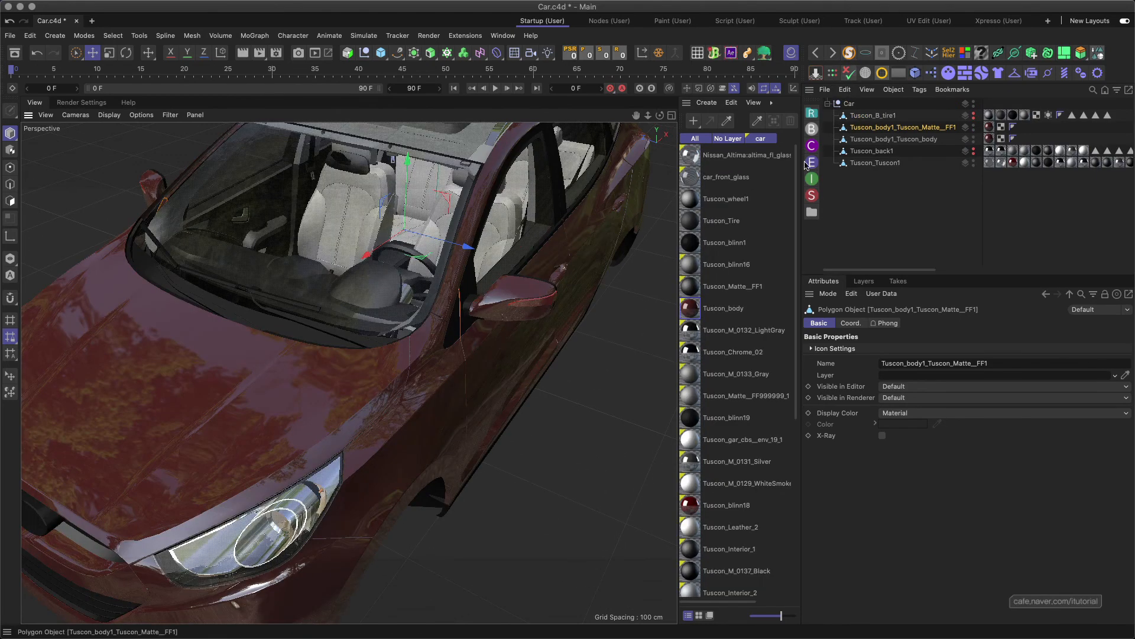
Isolate Tuscon_body1_Tuscon_body and open its Tuscon_body material for editing.
click(893, 139)
click(849, 53)
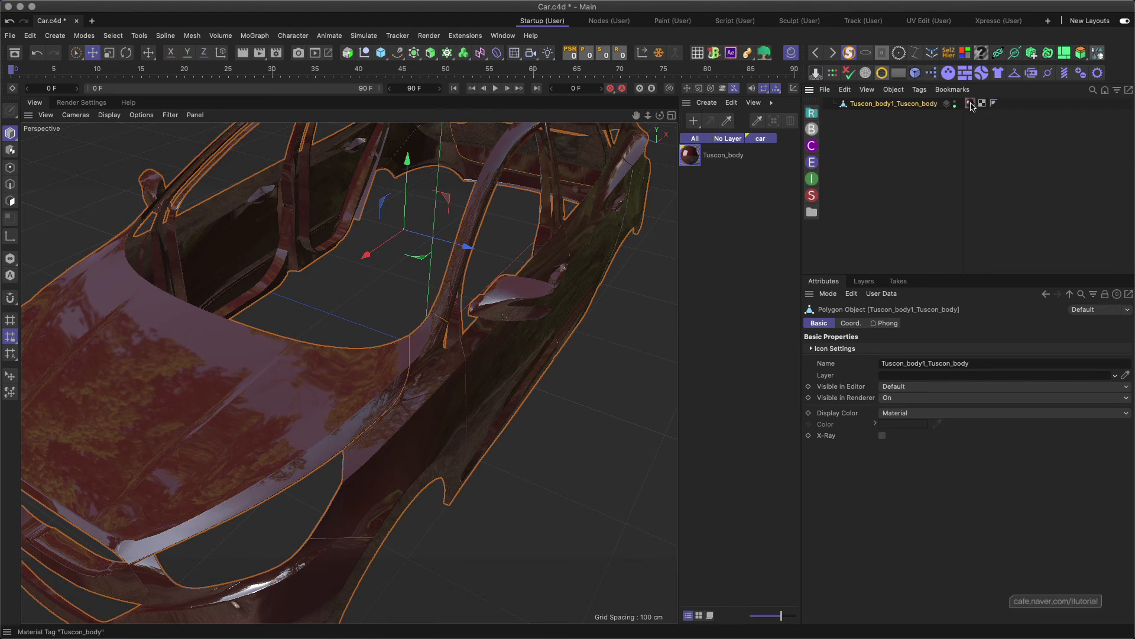
click(849, 53)
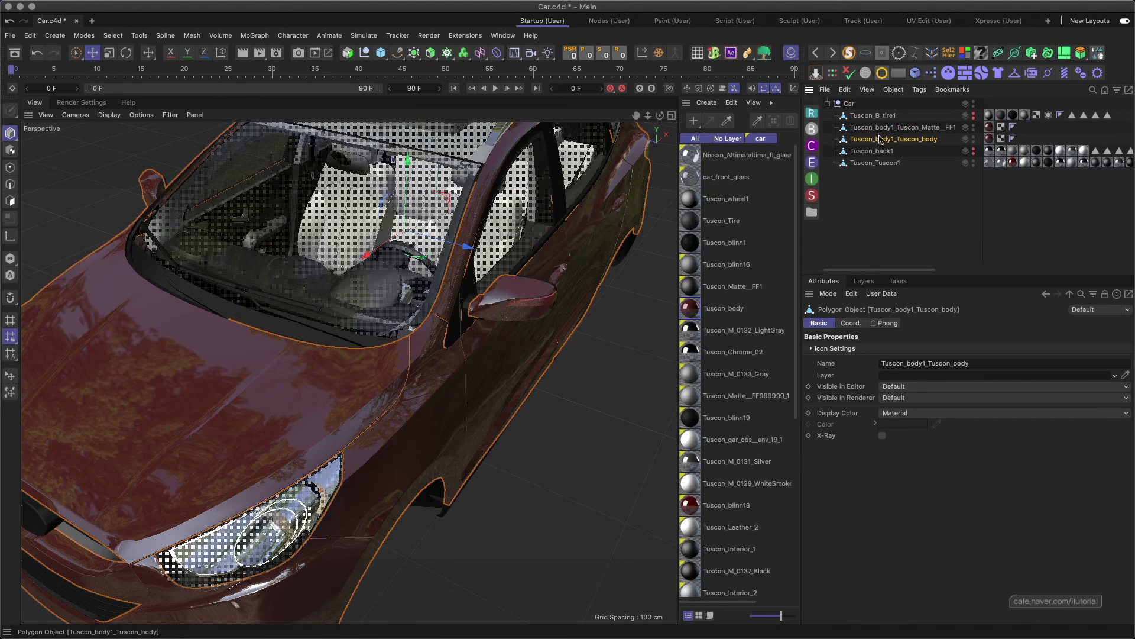
click(849, 53)
double_click(690, 155)
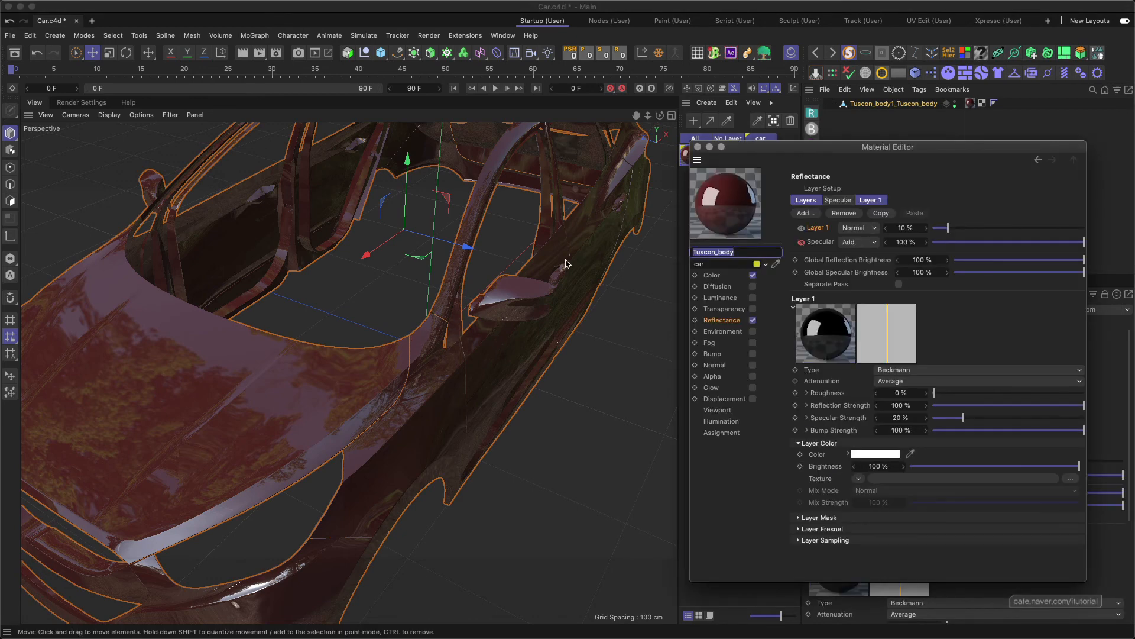
drag(772, 149, 732, 156)
Set the Tuscon_body material's color to a pale green-gray with hue 161°, saturation 8% and value 94%.
click(674, 283)
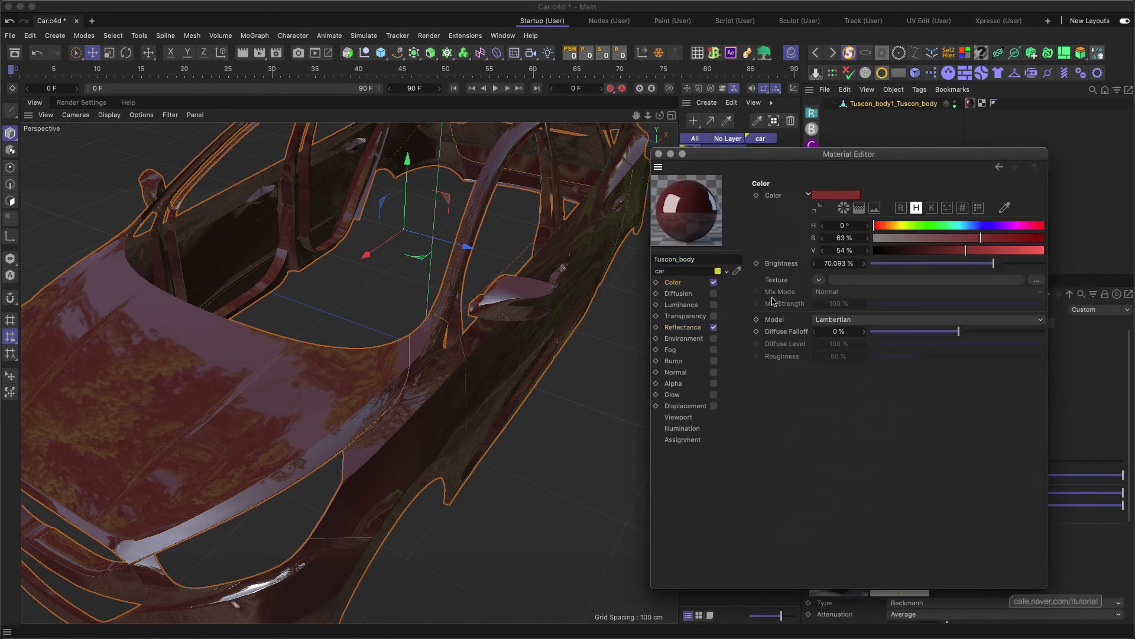
click(887, 238)
click(1035, 250)
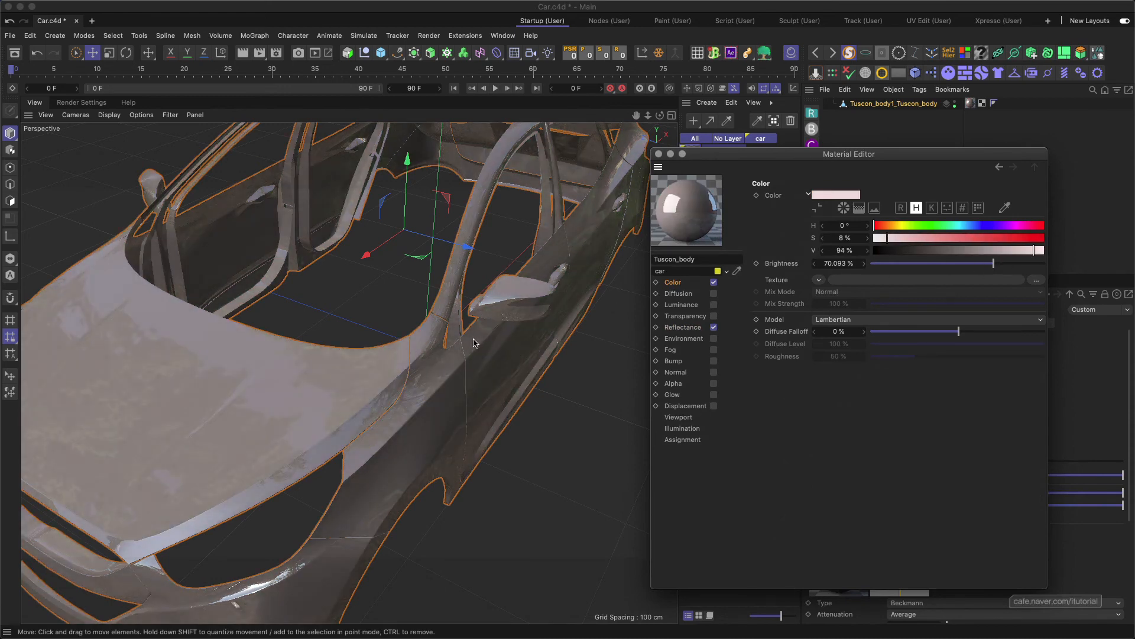
alt+drag(473, 343, 414, 322)
click(950, 226)
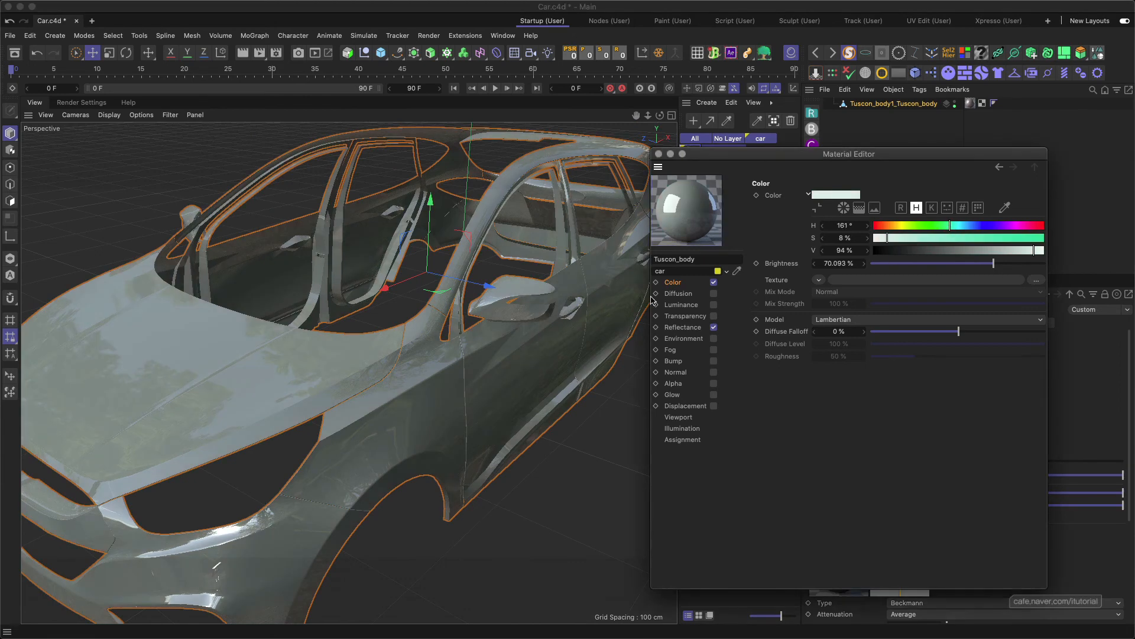
Darken the body paint to near-neutral gray with saturation 3%, value 35% and color brightness 76%.
alt+right_drag(520, 329, 425, 329)
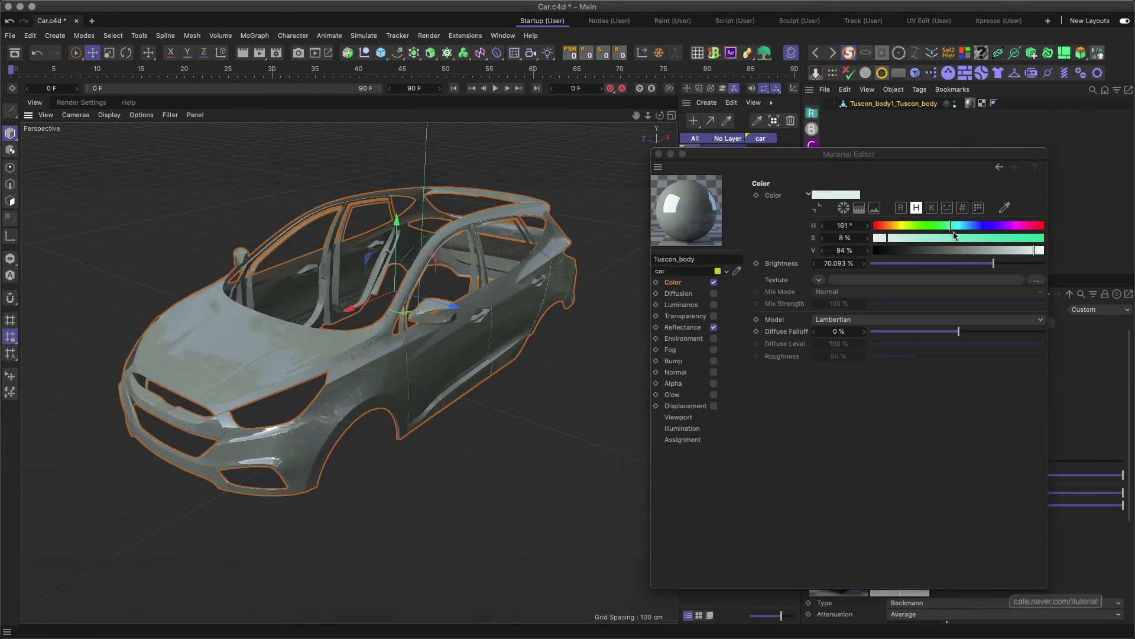
click(881, 239)
drag(1039, 250, 1002, 264)
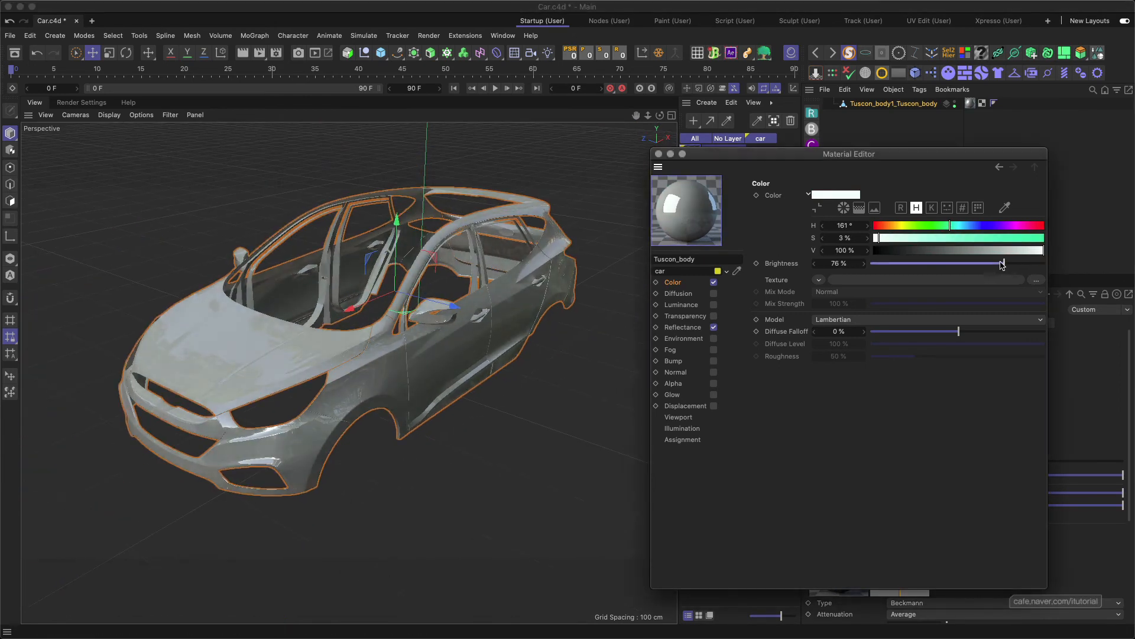
click(934, 251)
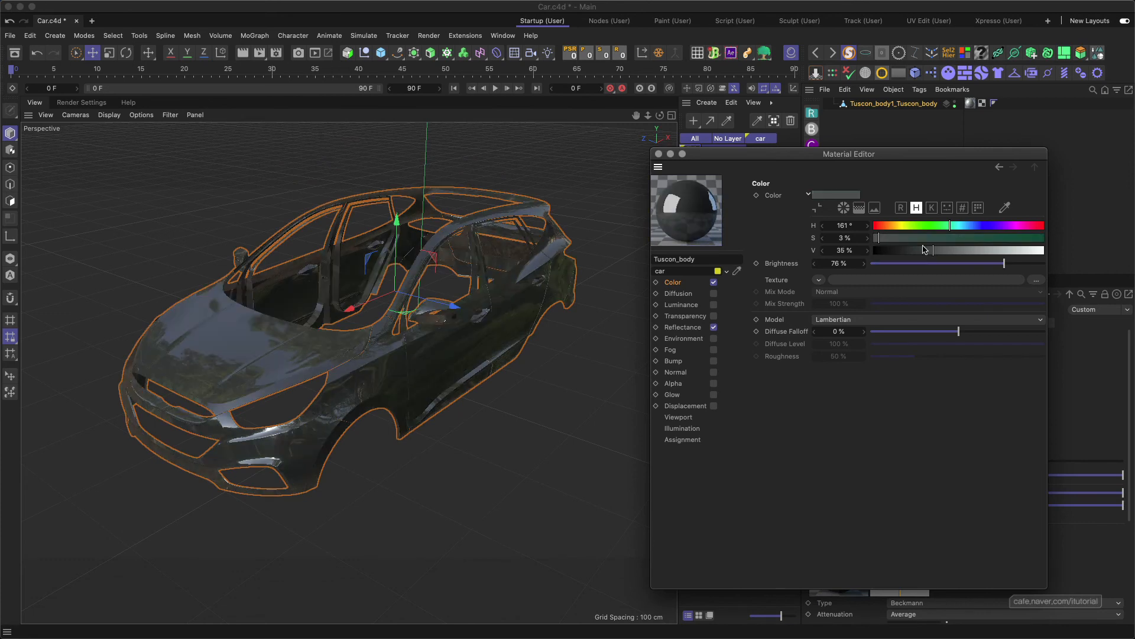
Fine-tune the Tuscon_body paint with less saturation and a slightly brighter value, and return to the whole car.
click(876, 237)
click(953, 251)
alt+drag(456, 313, 444, 275)
click(658, 154)
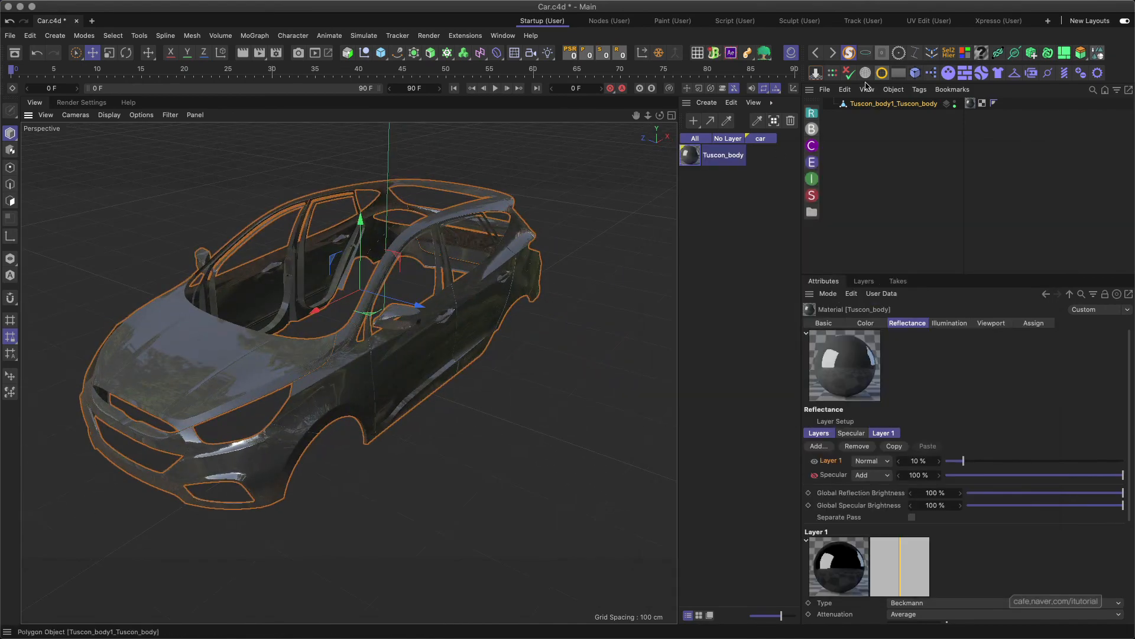
mouse_move(439, 307)
alt+mouse_down()
mouse_move(464, 317)
mouse_move(426, 294)
mouse_move(450, 315)
alt+mouse_up()
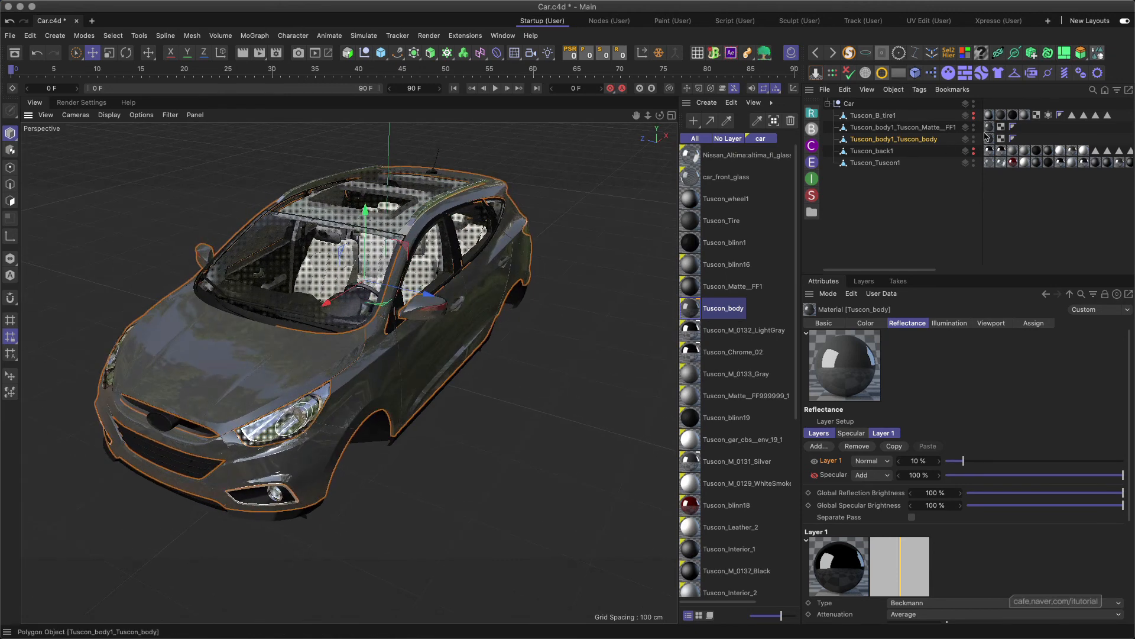
Merge Tuscon_body1_Tuscon_Matte__FF1 and Tuscon_body1_Tuscon_body into a single object.
ctrl+click(913, 128)
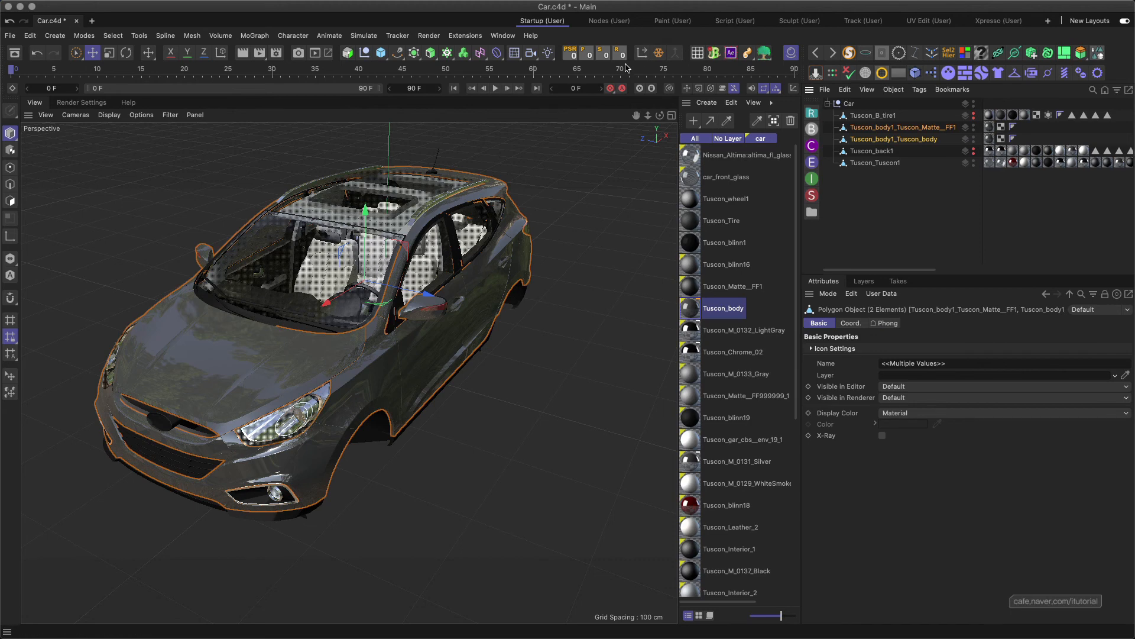
click(675, 52)
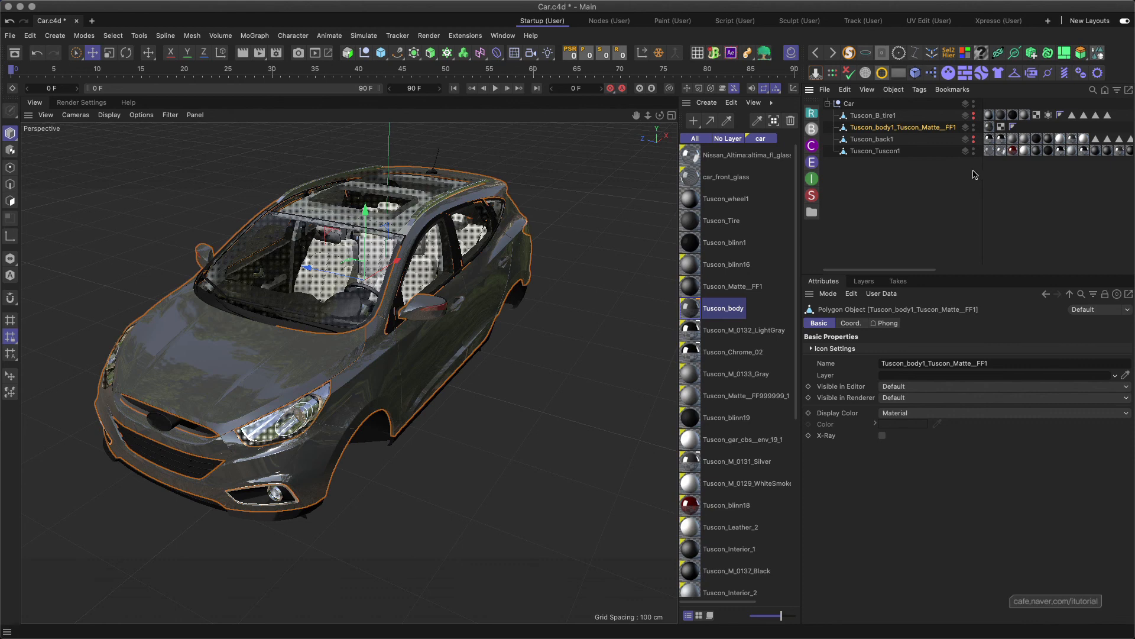
Turn the visibility of Tuscon_B_tire1 and Tuscon_back1 back on.
double_click(869, 115)
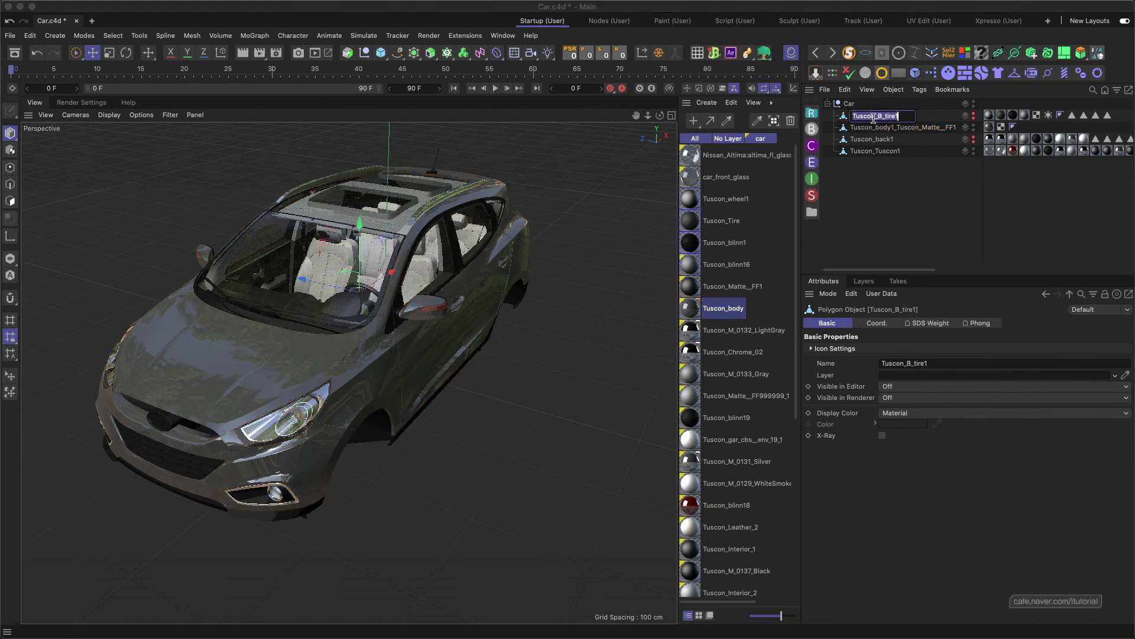
click(938, 114)
click(869, 116)
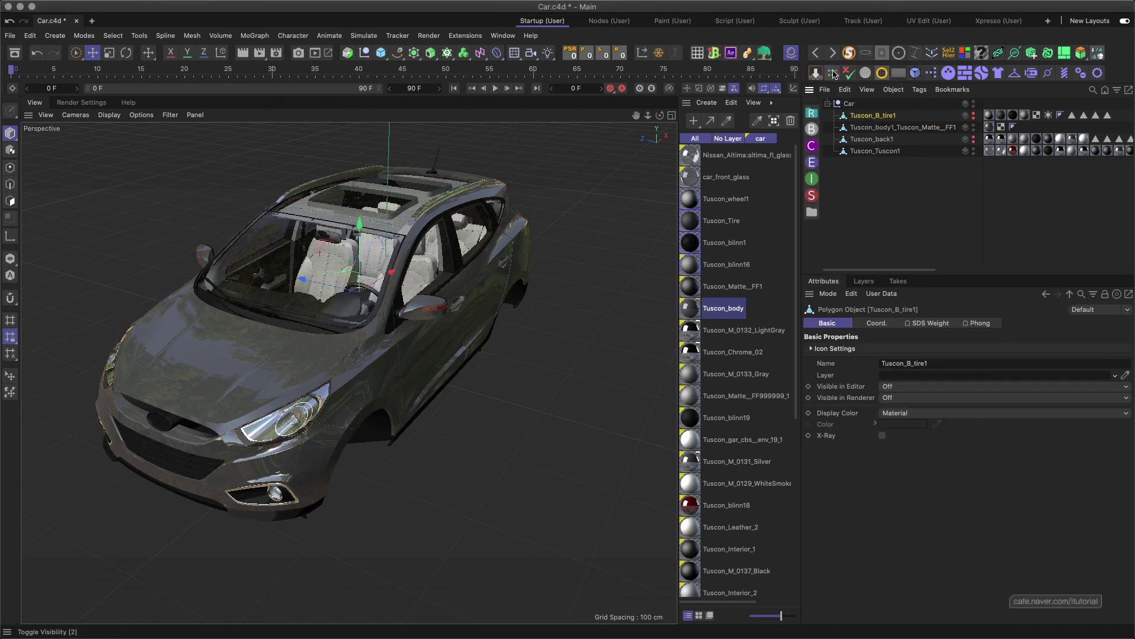
click(833, 72)
click(877, 138)
click(844, 74)
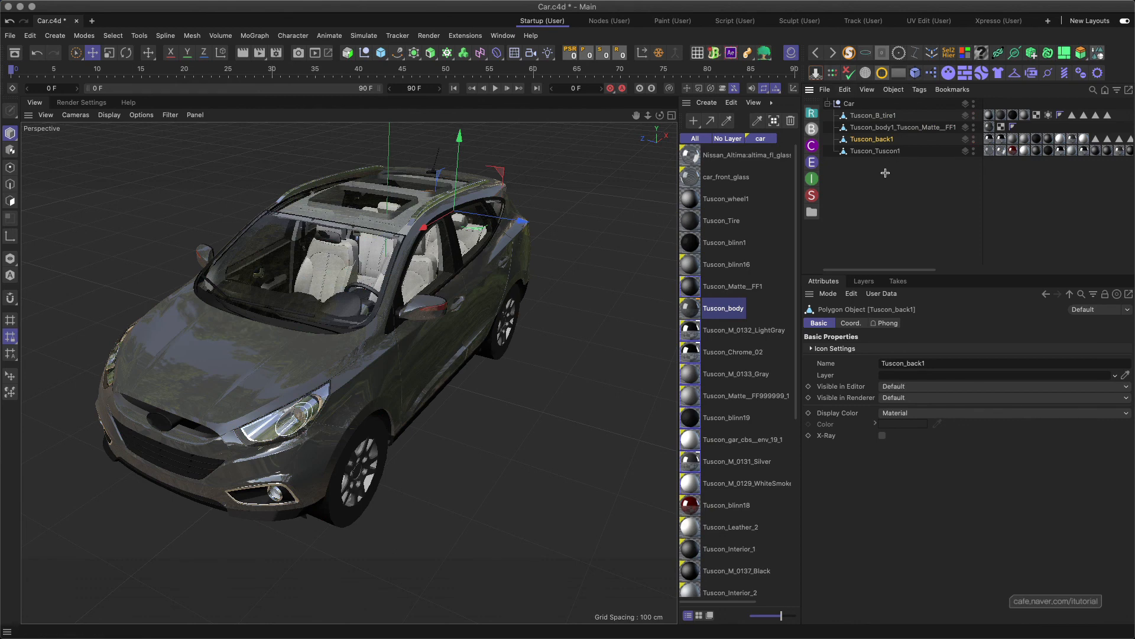
Examine the complete car from a lower side angle and check the Tuscon_Interior_1 material tag on Tuscon_Tuscon1.
click(589, 271)
scroll(447, 310, down, 5)
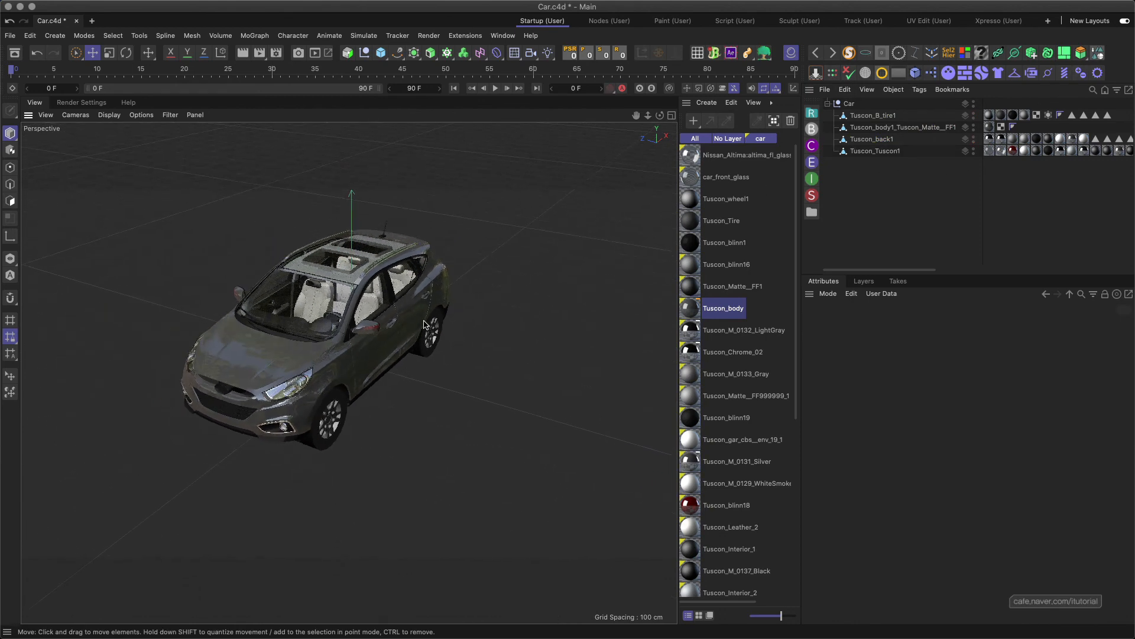
alt+drag(423, 325, 532, 278)
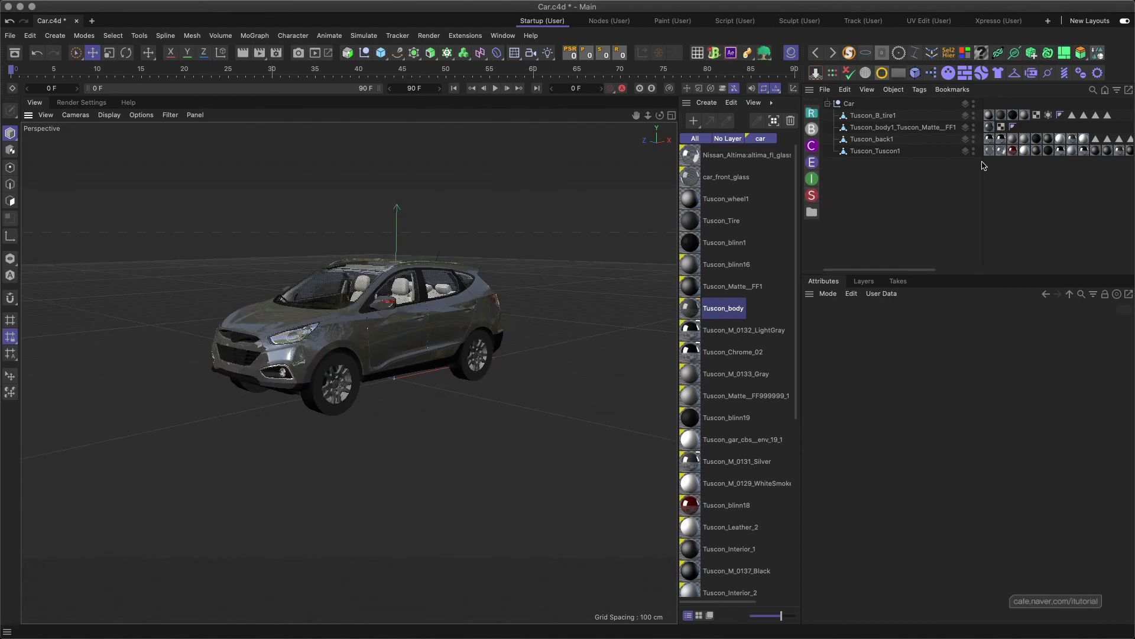
click(1013, 151)
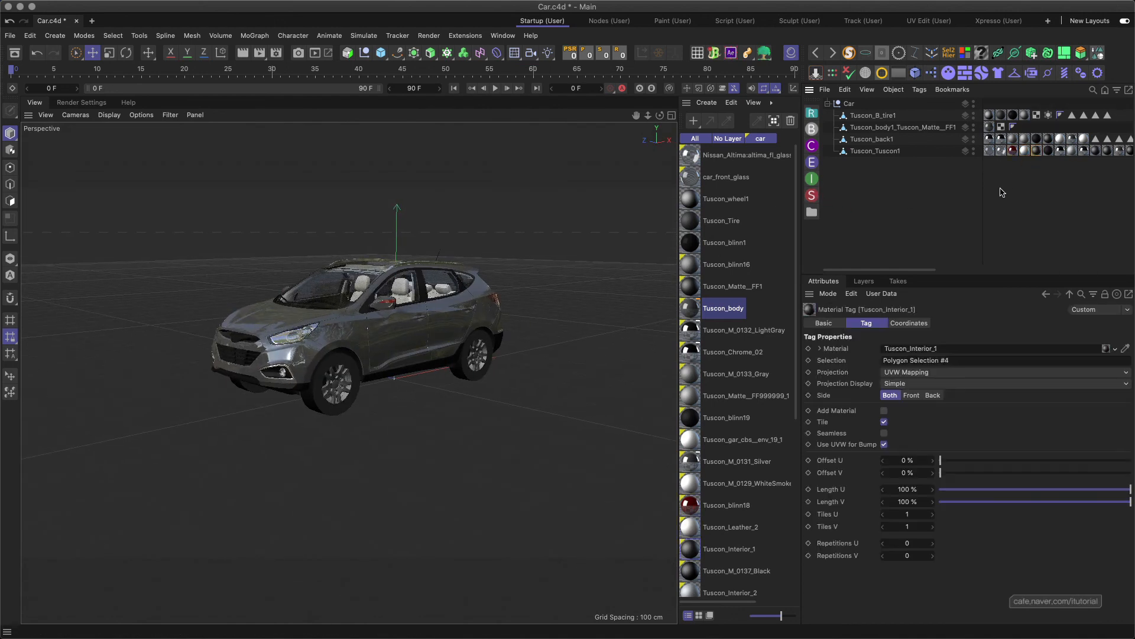
click(979, 214)
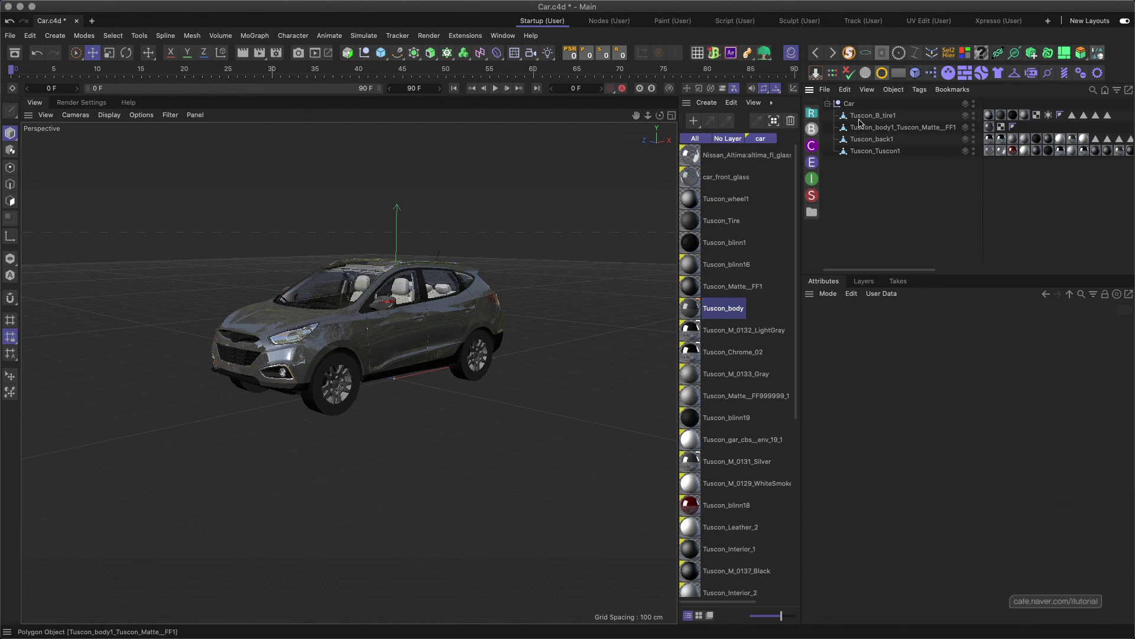